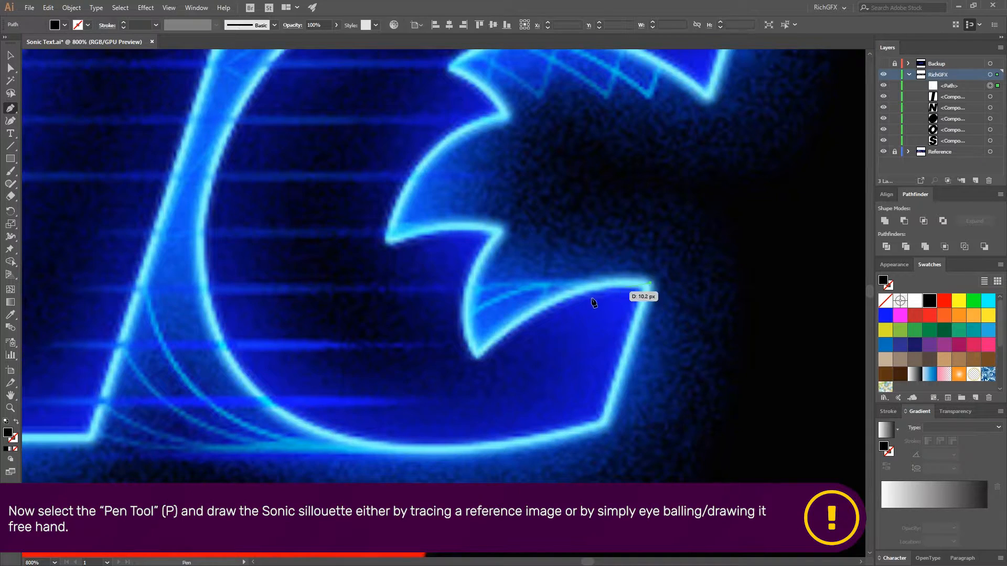
Trace the lower spikes of the Sonic silhouette inside the reference logo's letter C with the Pen tool.
left_click(478, 359)
left_click(348, 413)
left_click_drag(344, 421, 396, 455)
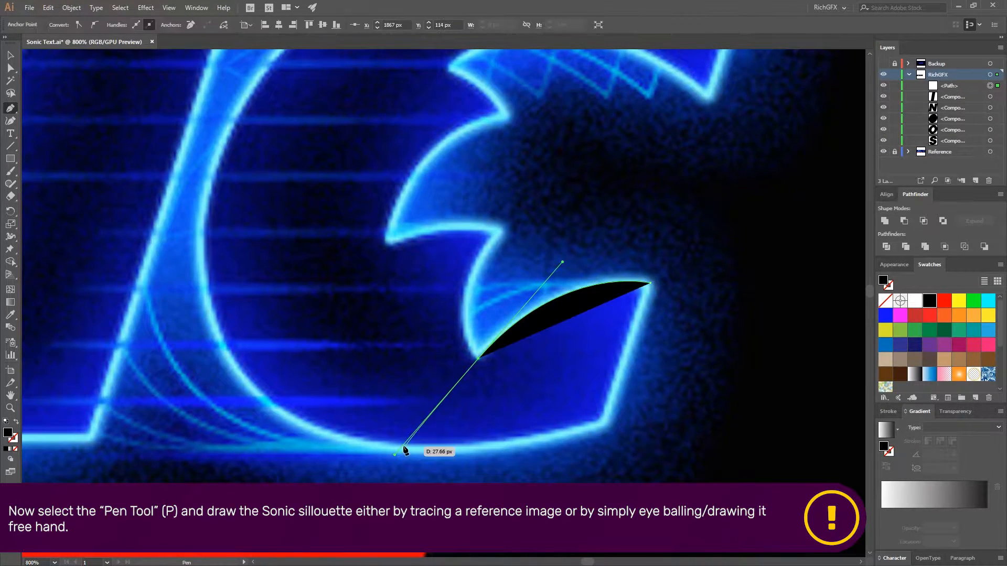
left_click_drag(478, 358, 567, 158)
left_click(498, 233)
left_click_drag(391, 241, 304, 279)
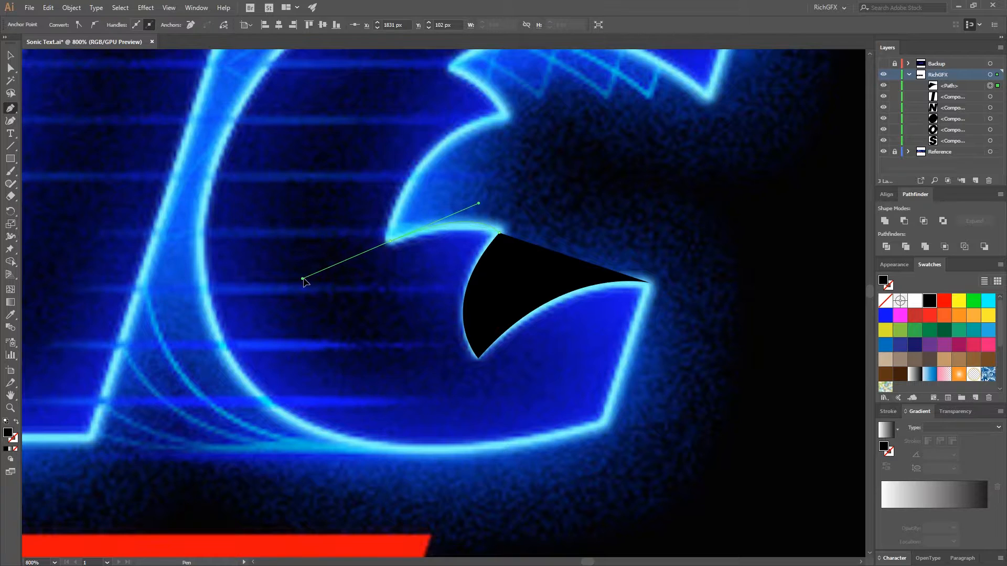
Trace the silhouette's upper spikes and top curve along the reference C, and close the path at its starting anchor.
left_click_drag(472, 157, 524, 350)
left_click_drag(556, 310, 691, 277)
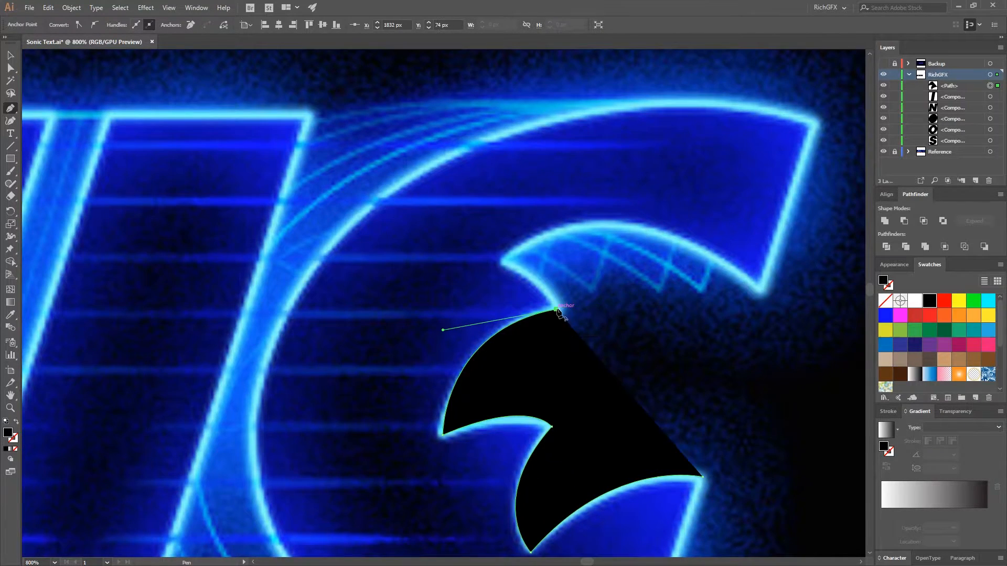
left_click(505, 262)
left_click_drag(757, 287, 730, 414)
left_click(579, 288)
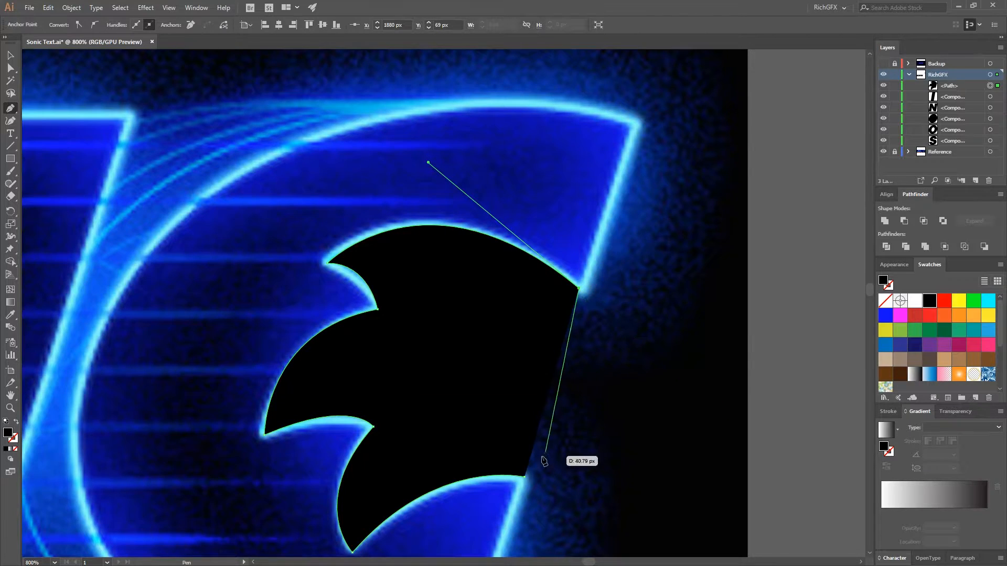
left_click(524, 476)
Move the traced silhouette beside the solid final O of the black lettering and fill it with red.
scroll(559, 456, "down", 5)
left_click_drag(610, 461, 796, 179)
key("v")
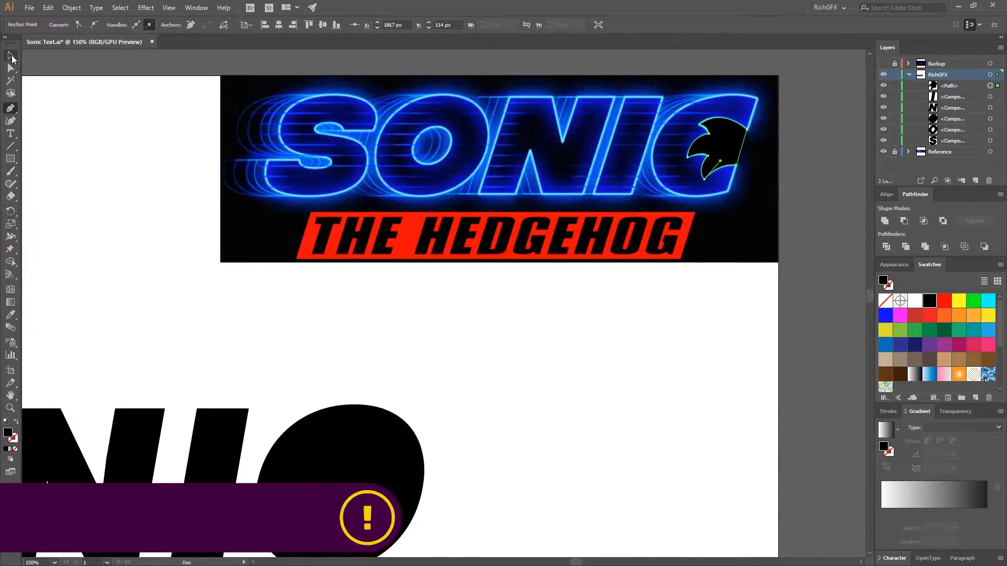
left_click_drag(721, 149, 469, 463)
left_click_drag(584, 488, 772, 265)
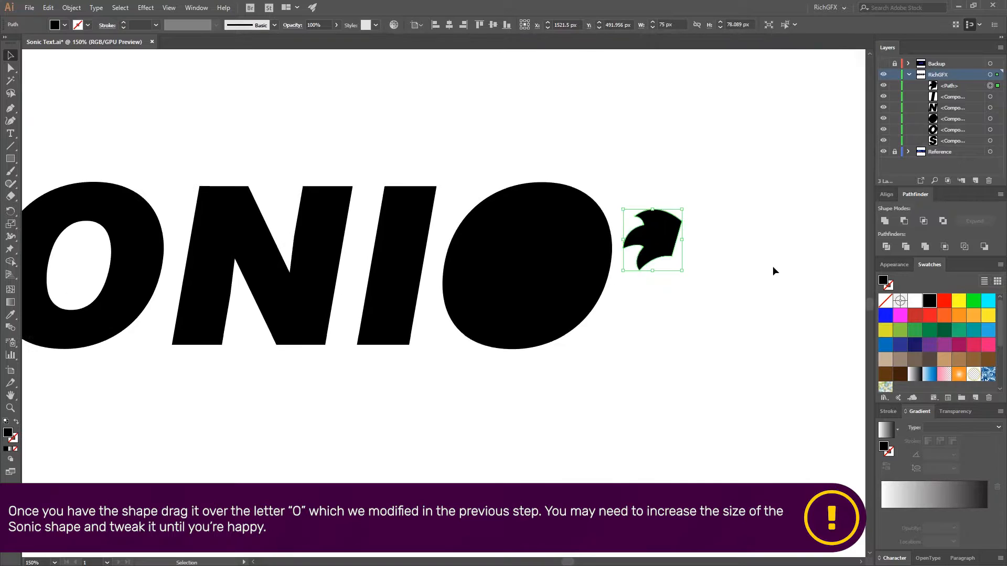
left_click(915, 314)
left_click(744, 323)
Center the red silhouette horizontally and vertically with the solid final O.
left_click(635, 239)
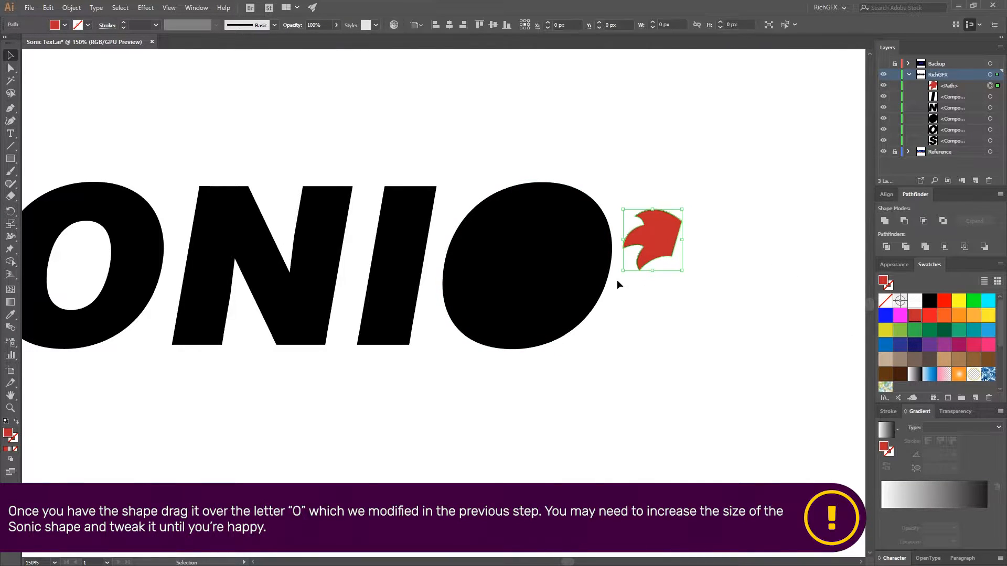
left_click(596, 299, "shift")
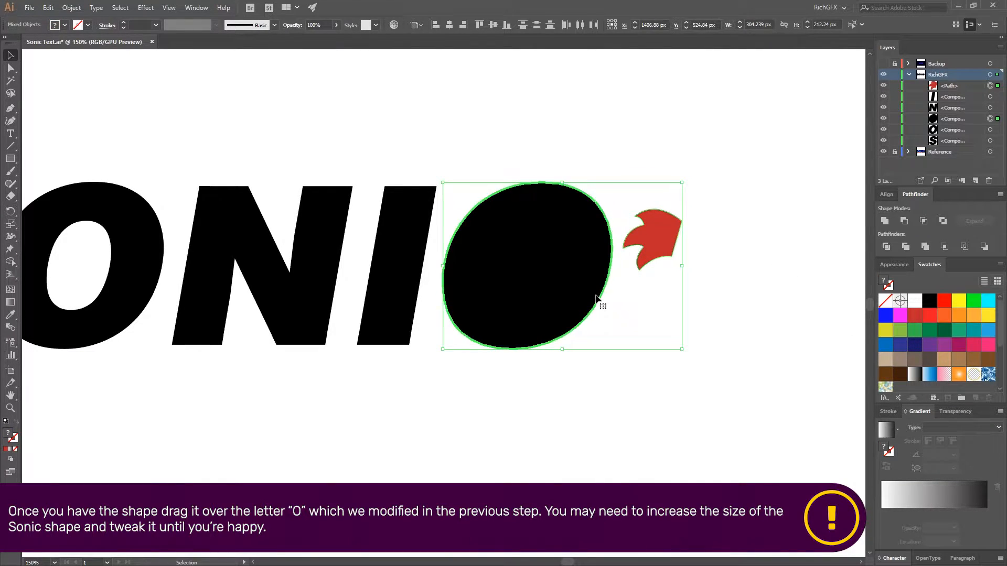
left_click(450, 27)
left_click(493, 25)
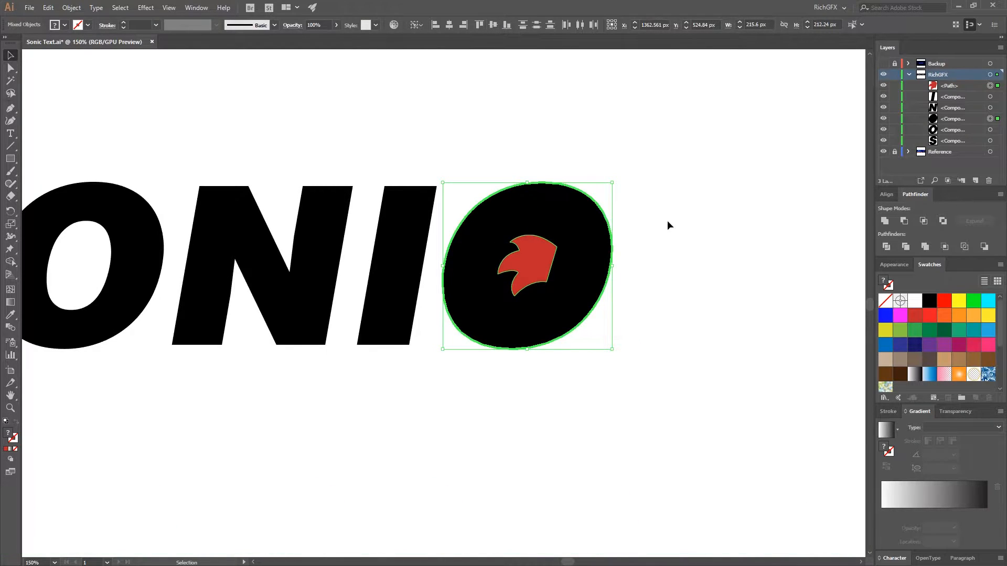
left_click(666, 219)
Enlarge the red silhouette to about 129 px tall and adjust its position inside the solid O.
left_click(527, 265)
left_click_drag(556, 295, 587, 319)
left_click_drag(545, 266, 581, 266)
left_click_drag(512, 316, 507, 332)
left_click(584, 259, "shift")
left_click_drag(585, 258, 559, 262)
left_click(641, 246)
scroll(642, 246, "up", 2)
left_click_drag(493, 264, 502, 263)
Try to shift the tip anchor of the silhouette's upper spike.
key("a")
left_click(691, 133)
left_click(366, 208)
left_click_drag(371, 208, 375, 207)
left_click(711, 301)
key("ctrl+z")
left_click(711, 300)
Draw a red extension with the Pen tool from the silhouette's two open-end corners out past the O's edge, curving its lower side.
key("p")
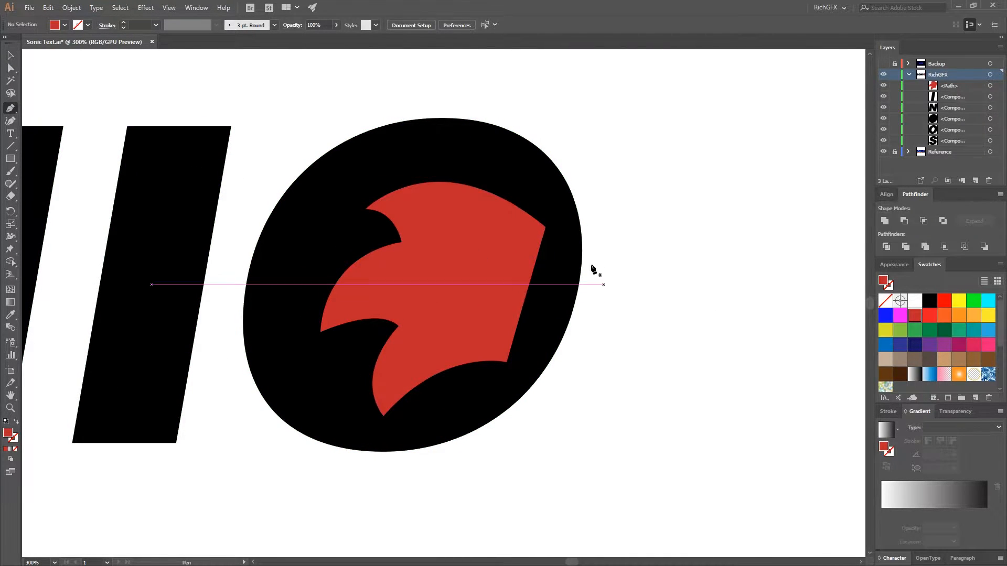
left_click(545, 228)
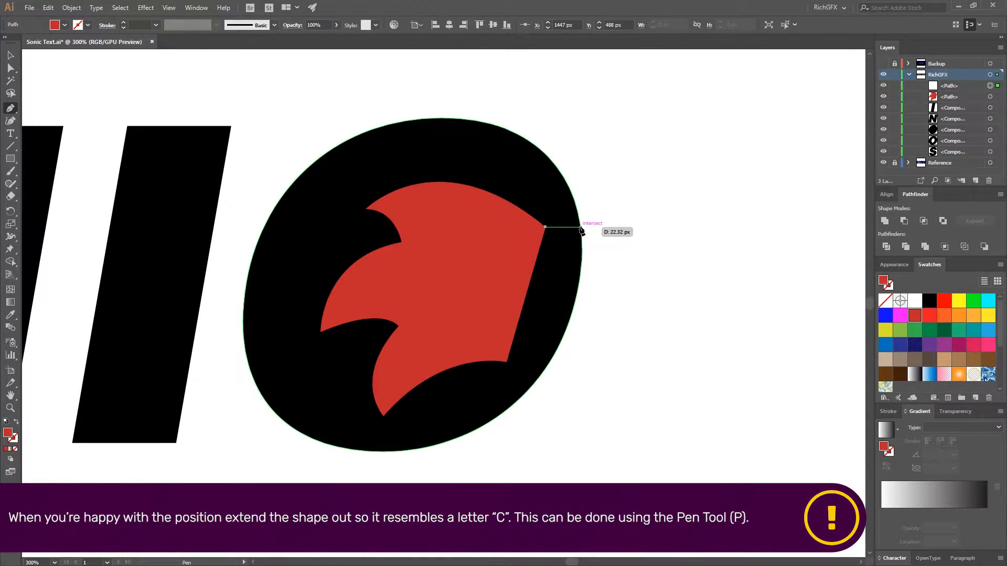
left_click(581, 229)
left_click(603, 227)
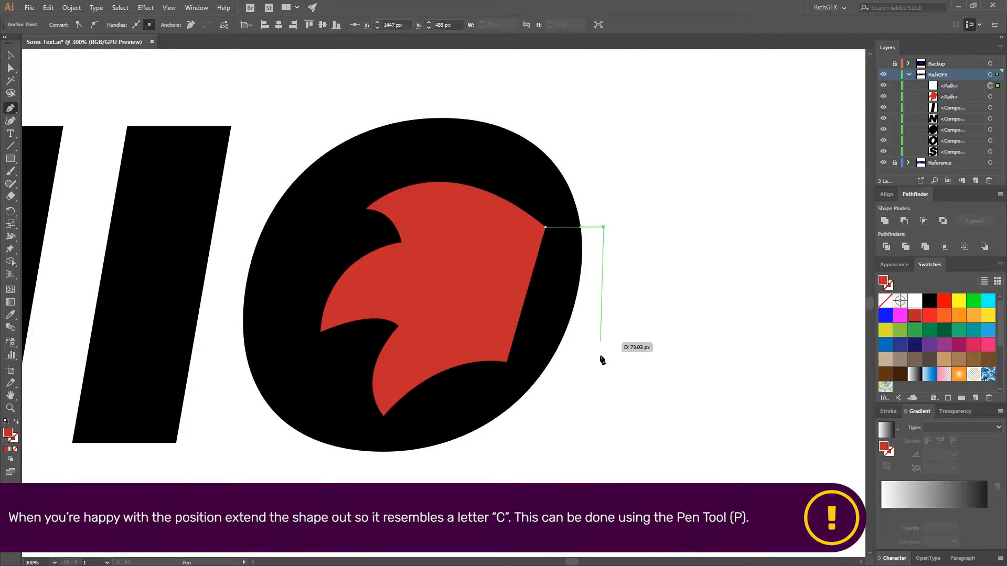
left_click(598, 377)
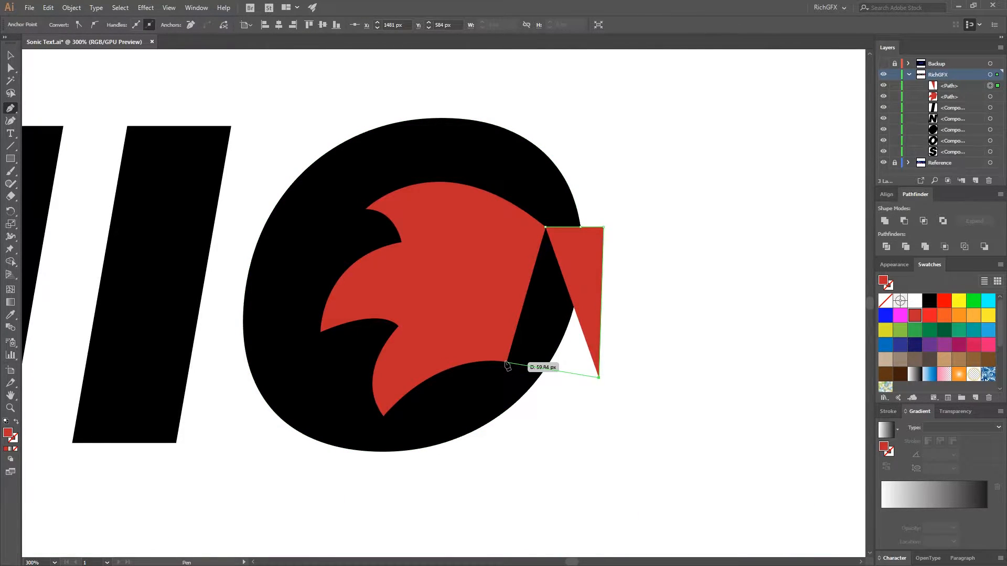
left_click_drag(506, 363, 432, 362)
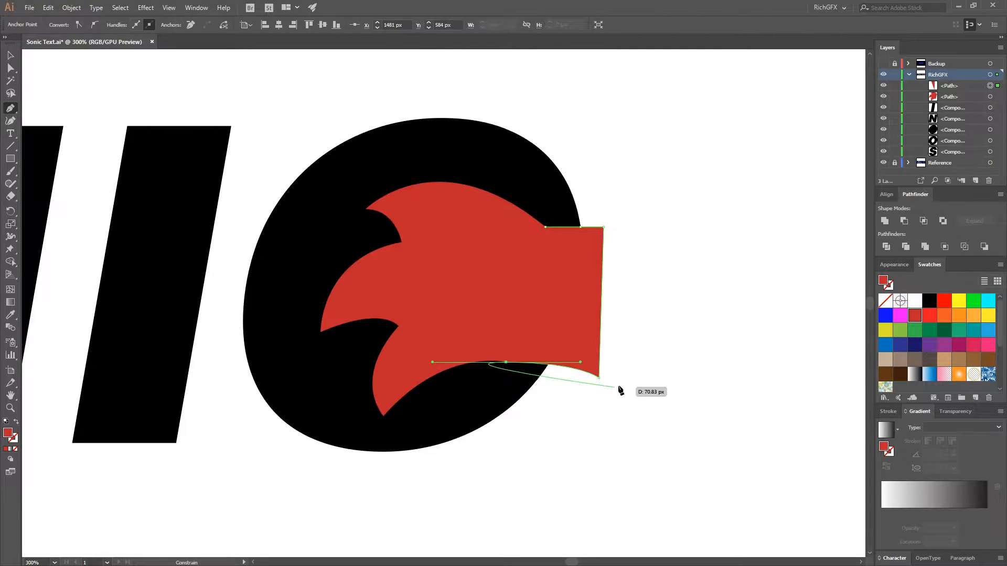
left_click(545, 227)
Select the silhouette and its extension together and move both slightly toward the open side of the O.
left_click(16, 57)
left_click(775, 267)
left_click(463, 270)
left_click(620, 295)
left_click(582, 290)
left_click(427, 264, "shift")
mouse_move(428, 264)
left_mouse_down()
mouse_move(459, 263)
mouse_move(446, 263)
left_mouse_up()
key("ctrl+minus")
left_click_drag(452, 313, 462, 320)
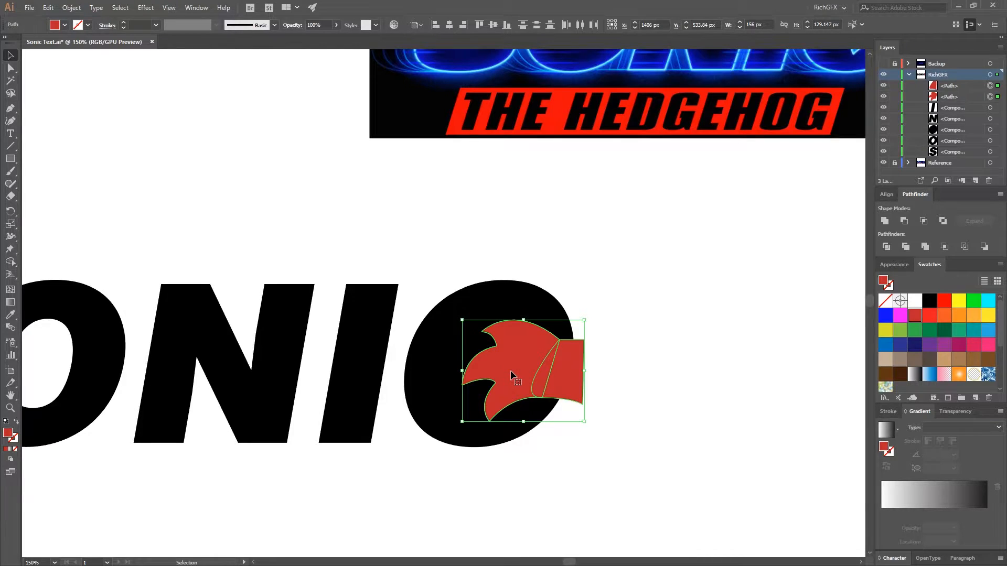
Nudge both red shapes up and left to X 1401 px, Y 529.84 px.
key("Up")
key("Up")
key("Up")
key("Up")
key("Up")
key("Left")
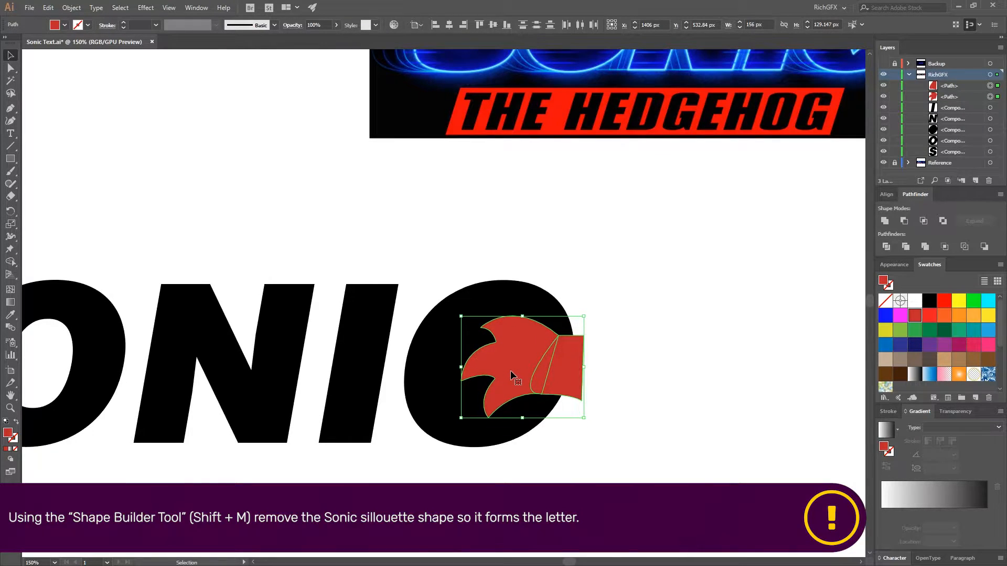
key("Down")
key("Left")
key("Left")
key("Left")
key("Left")
key("Down")
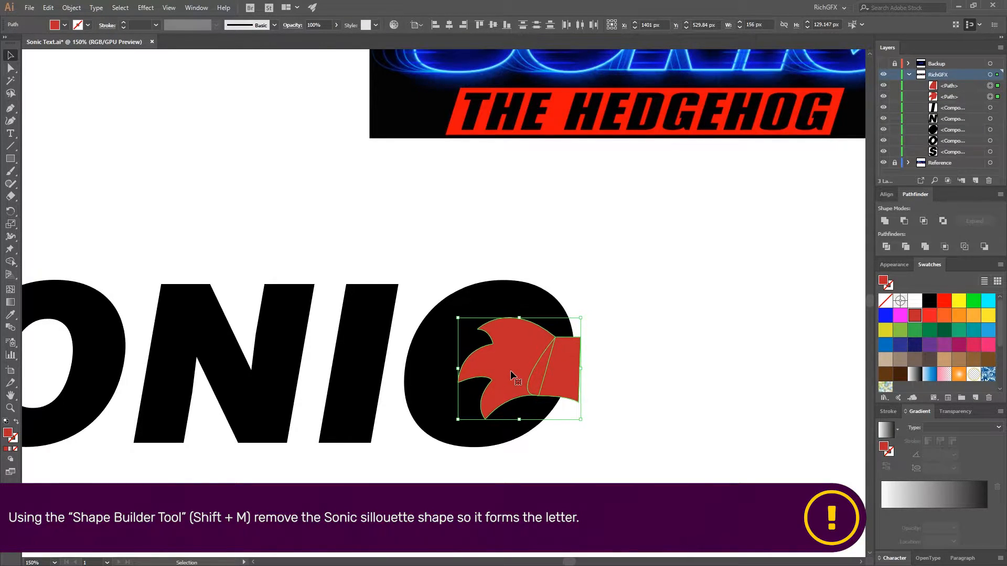
Cut the silhouette and its extension out of the O with the Shape Builder tool to form a letter C.
left_click_drag(681, 436, 423, 330)
key("shift+m")
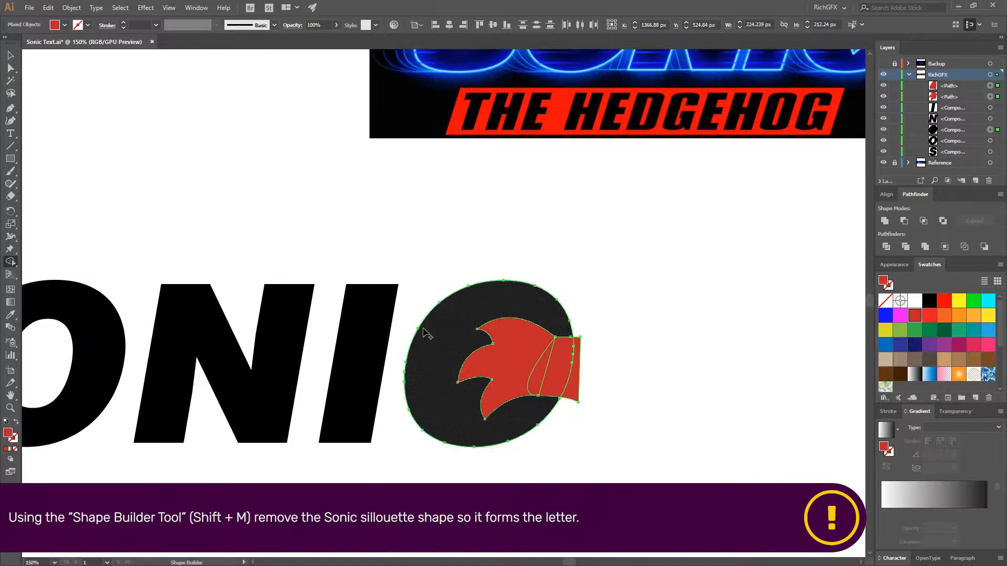
left_click_drag(598, 387, 501, 367)
left_click(10, 56)
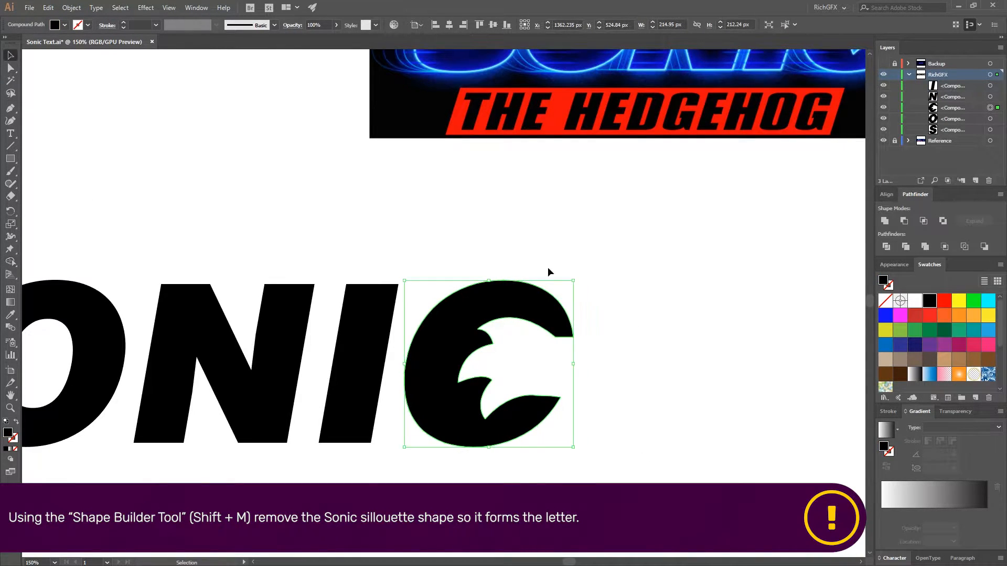
left_click(446, 232)
Delete the stray anchor points at the bump on the upper edge of the C's lower arm.
scroll(697, 320, "down", 2)
scroll(700, 399, "up", 4)
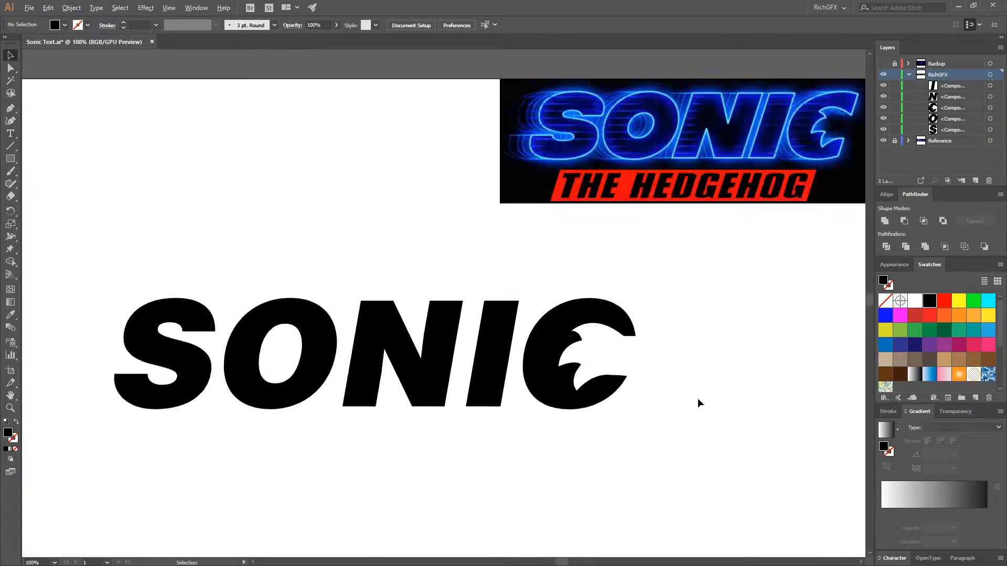
scroll(416, 352, "up", 7)
left_click(550, 277)
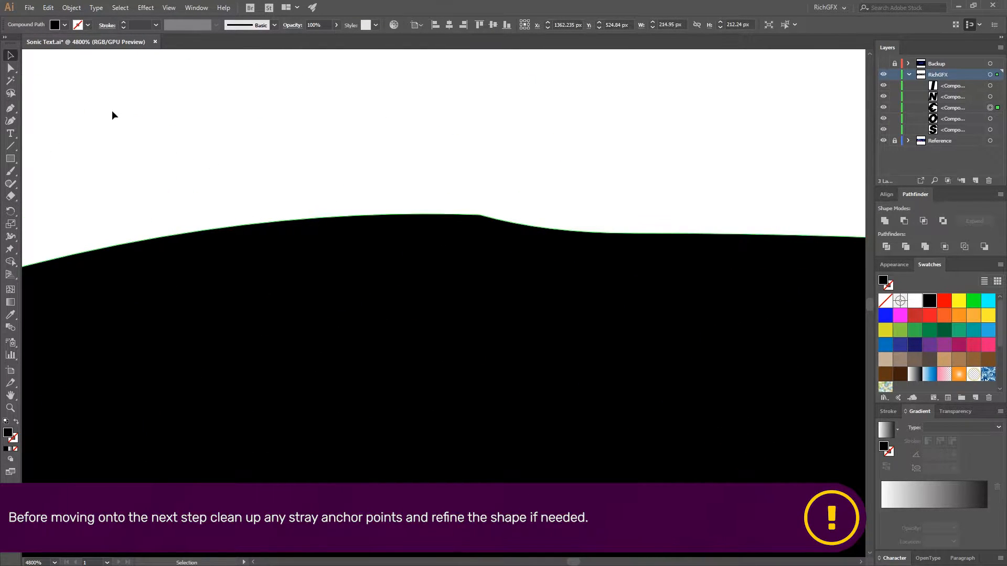
left_click(10, 68)
left_click_drag(477, 225, 460, 285)
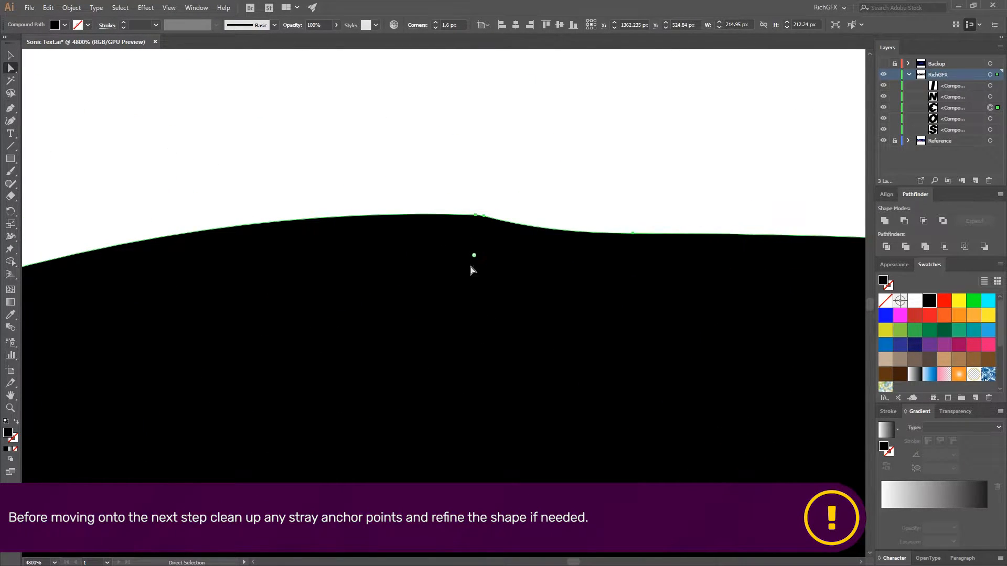
left_click(489, 217)
key("minus")
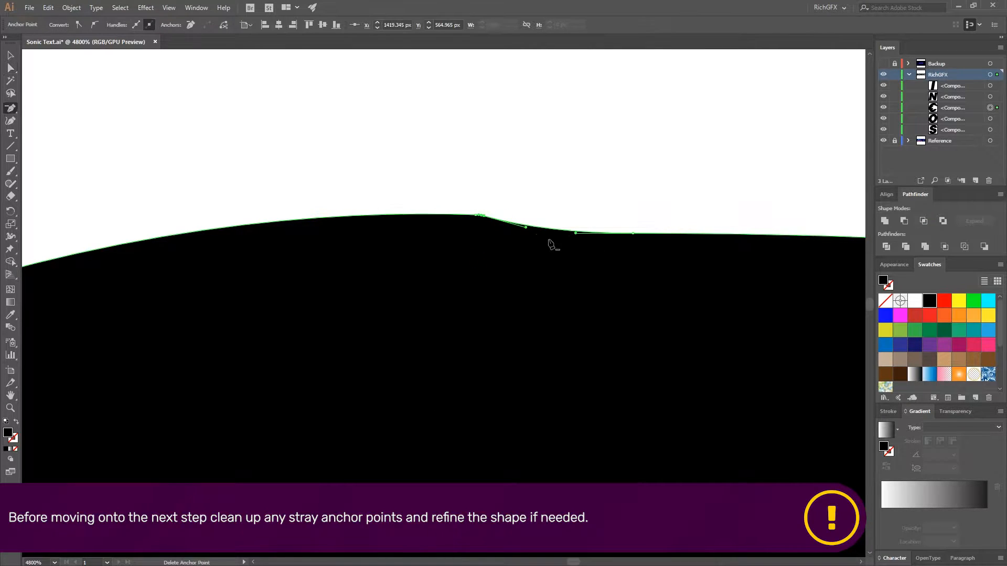
left_click(486, 216)
left_click(476, 216)
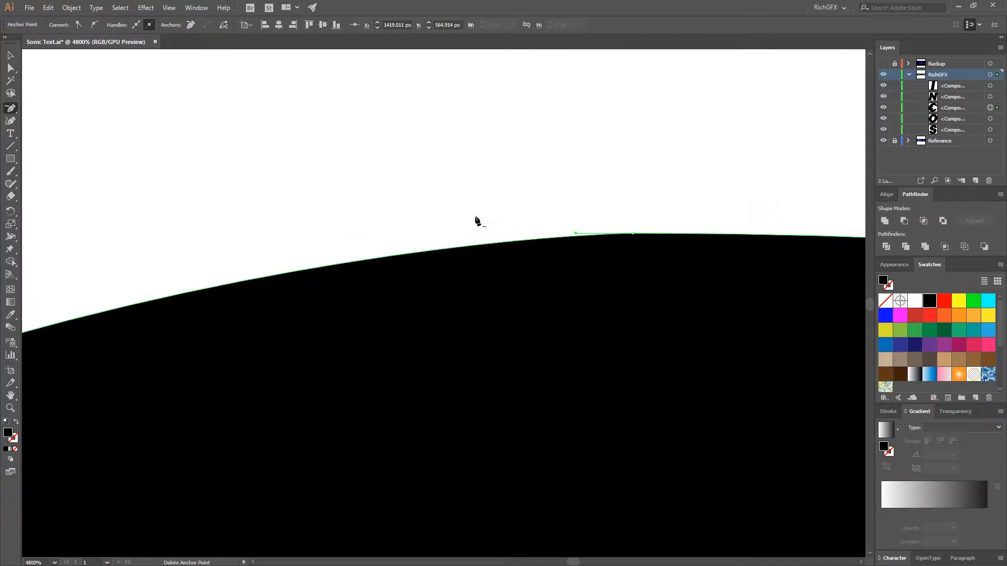
Reshape the upper curve of the C's lower arm by adjusting the direction handle at the lowest notch.
scroll(582, 288, "down", 6)
left_click(12, 55)
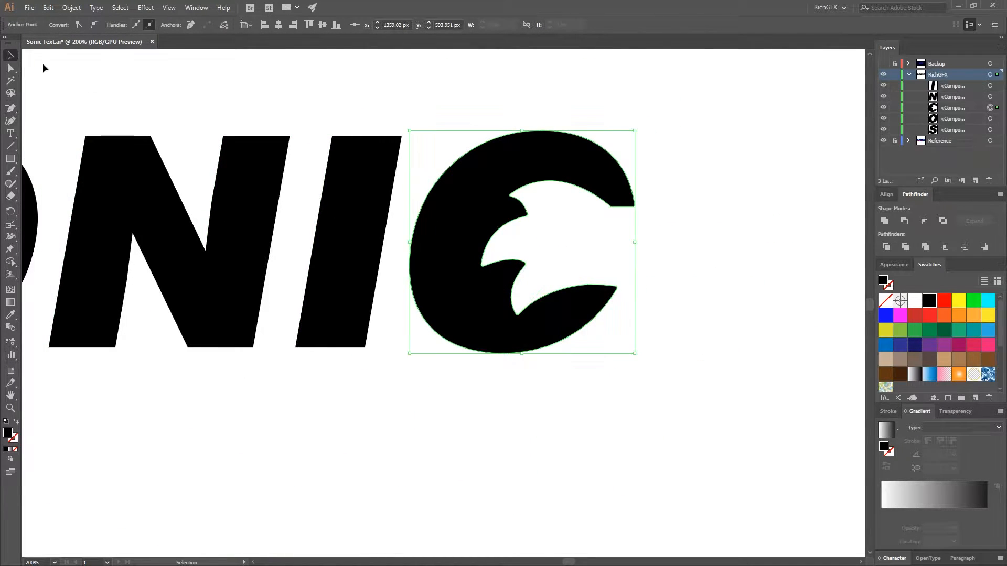
left_click(650, 308)
scroll(540, 292, "up", 3)
left_click(621, 309)
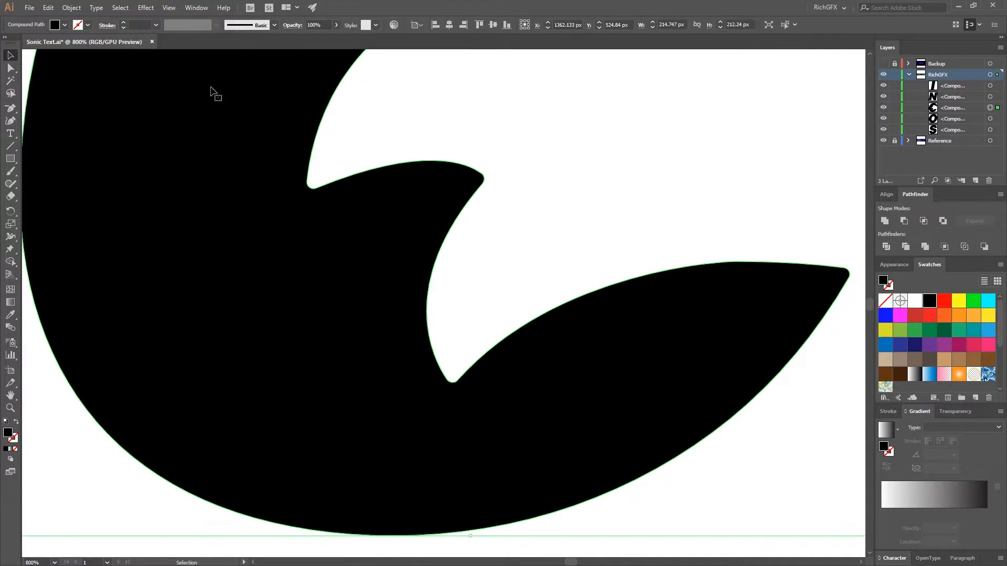
left_click(11, 70)
left_click_drag(724, 182, 546, 172)
left_click(561, 267)
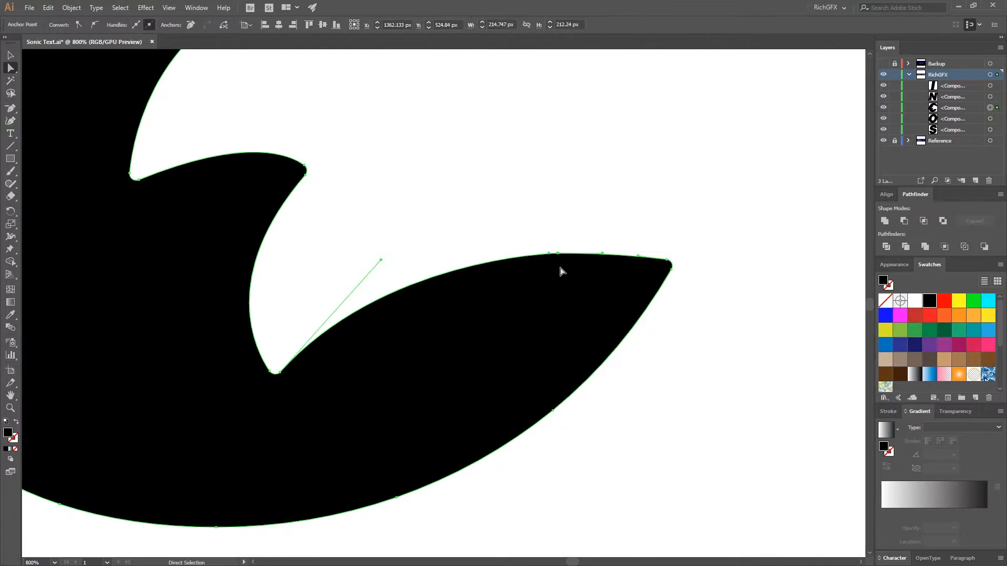
left_click_drag(380, 260, 393, 229)
left_click(685, 281)
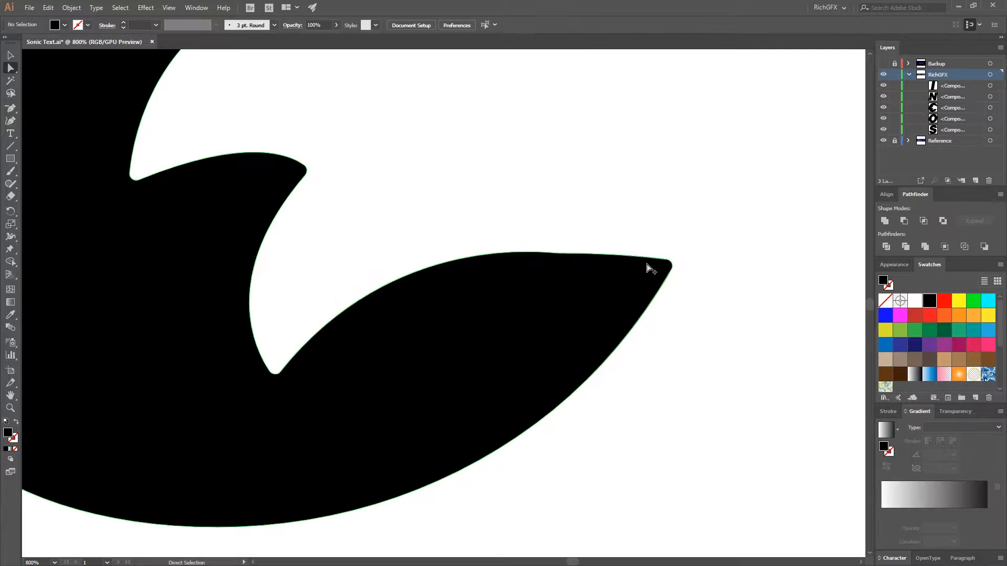
Remove the remaining stray anchor point on the lower arm's upper edge to smooth the curve, and deselect the C.
scroll(616, 253, "up", 5)
left_click(303, 275)
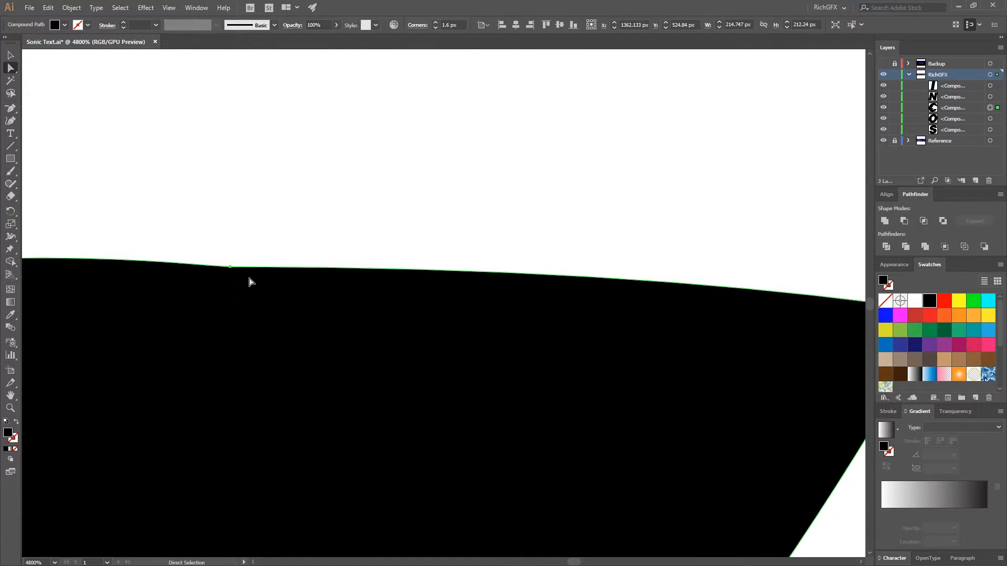
key("p")
left_click(232, 267)
scroll(373, 317, "down", 8)
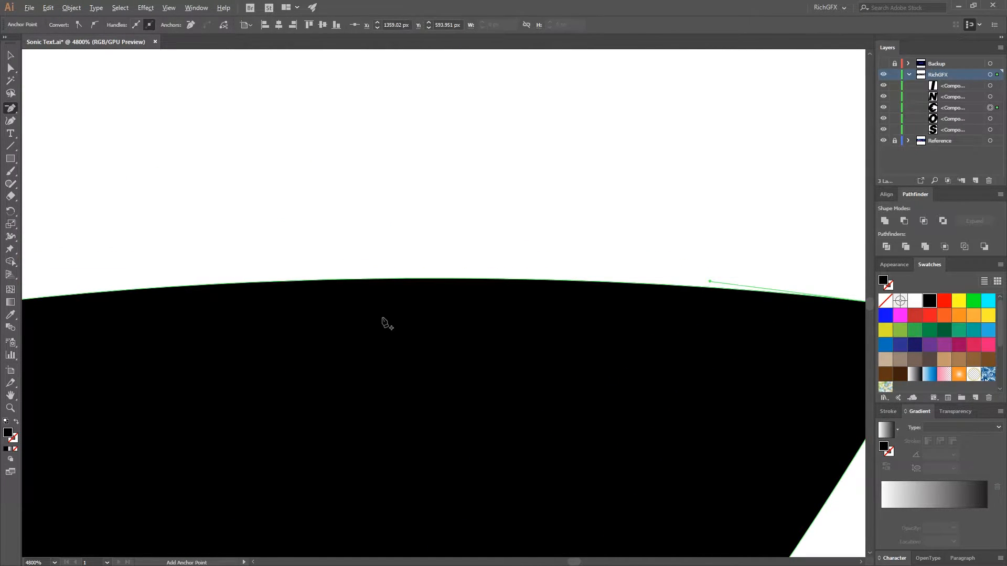
left_click(11, 56)
left_click(531, 334)
scroll(532, 333, "down", 3)
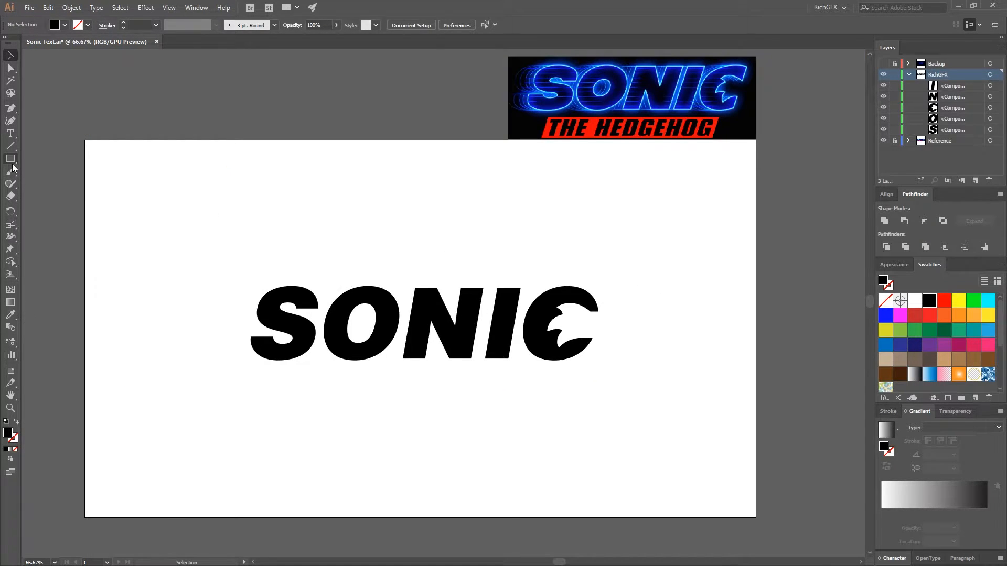
Create a rectangle 1920 px wide and 1080 px high.
left_click(11, 161)
left_click(164, 231)
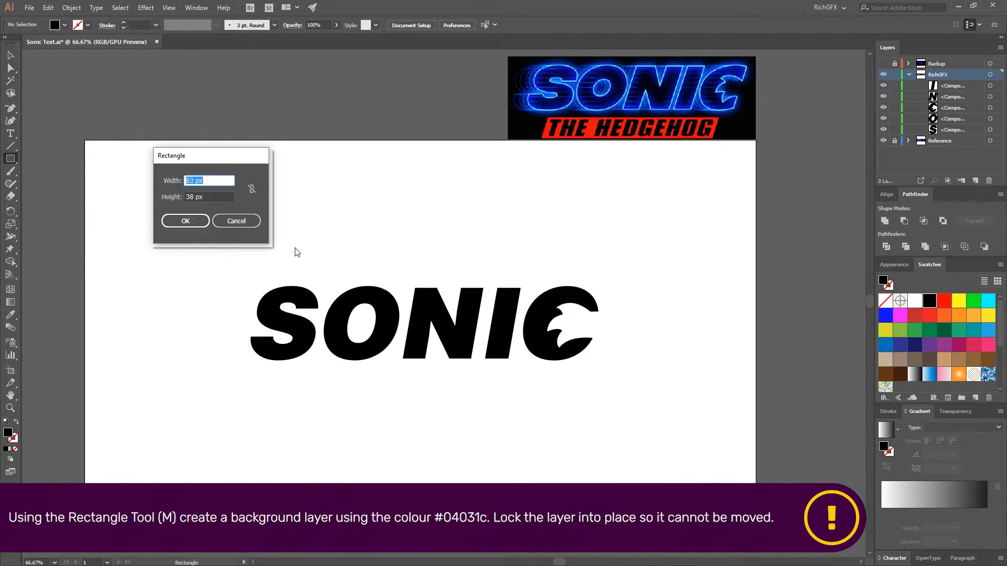
type("1920")
key("Tab")
type("1080")
key("Return")
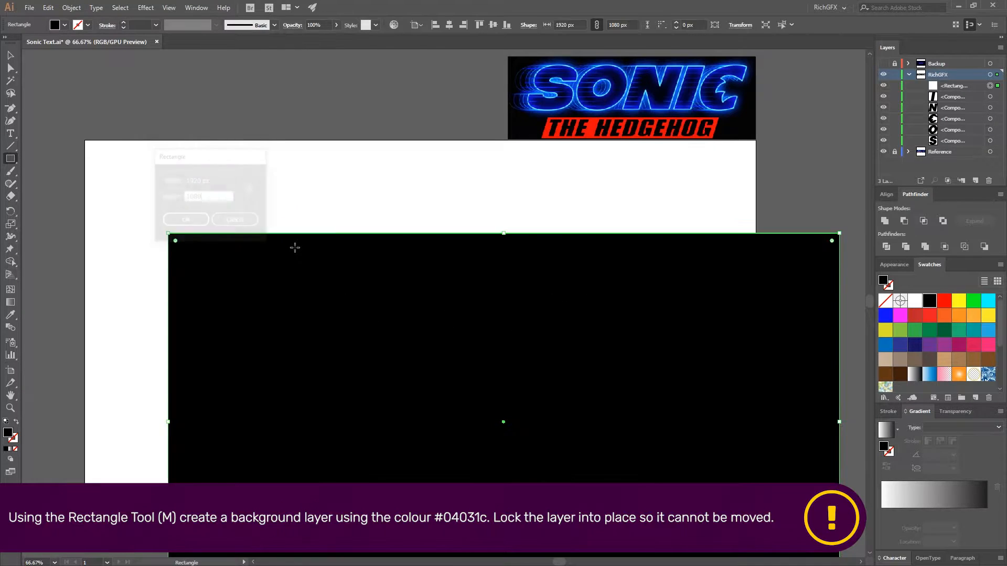
Center the rectangle on the artboard and move it beneath all the letters in the RichGFX layer.
left_click(11, 55)
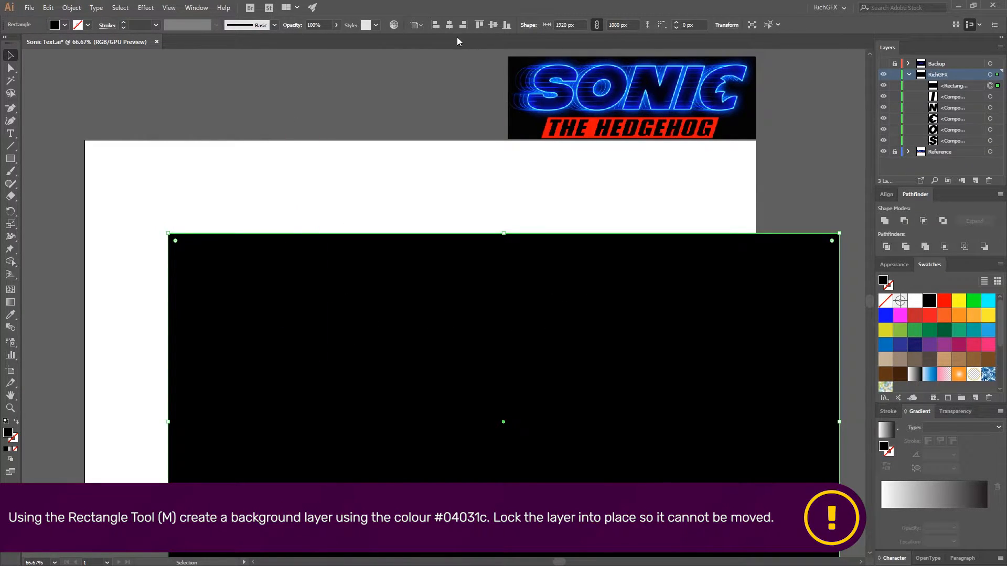
left_click(448, 25)
left_click(492, 24)
left_click_drag(941, 86, 949, 145)
left_click_drag(950, 146, 949, 146)
Fill the background rectangle with the color #04031c and lock it in the RichGFX layer.
double_click(883, 281)
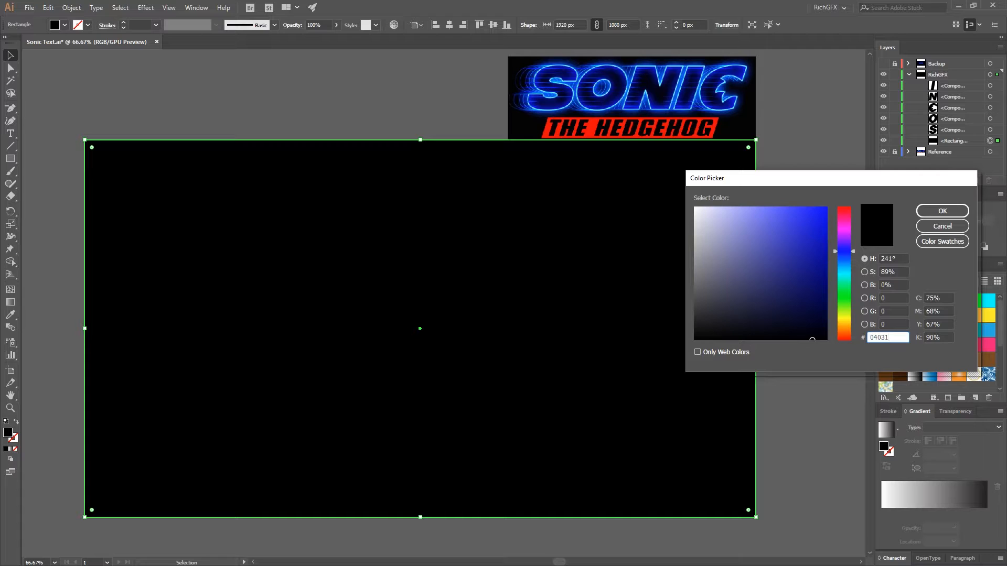
left_click(952, 213)
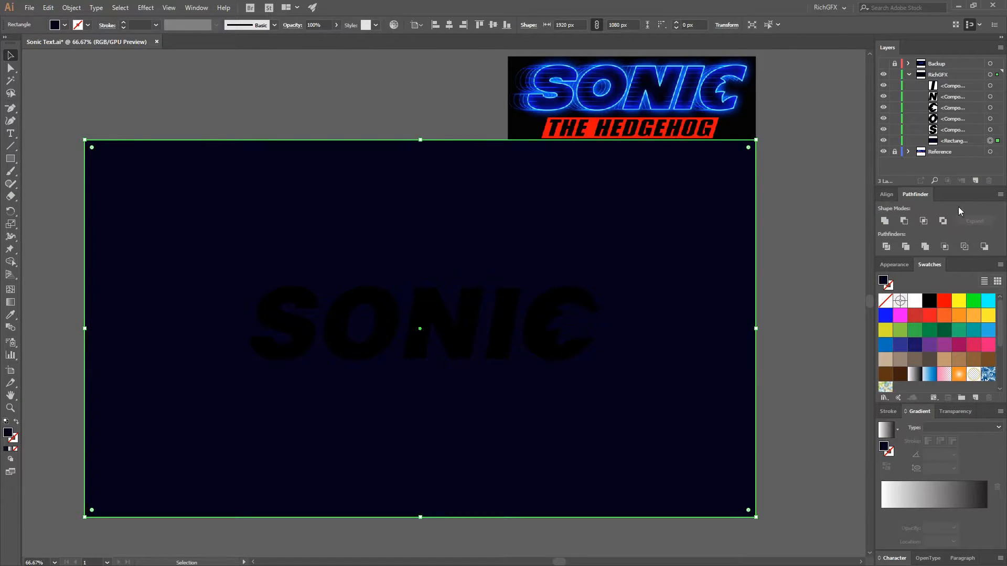
left_click(883, 141)
left_click(884, 140)
left_click(894, 140)
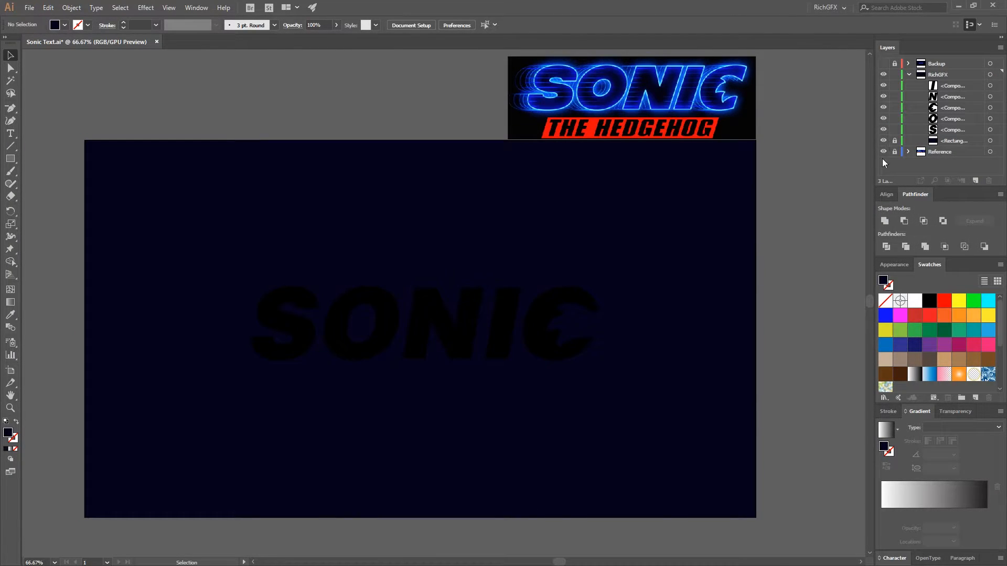
Select all five SONIC letters and fill them with white.
left_click(589, 320)
left_click(501, 322, "shift")
left_click(446, 323, "shift")
left_click(388, 325, "shift")
left_click(309, 337, "shift")
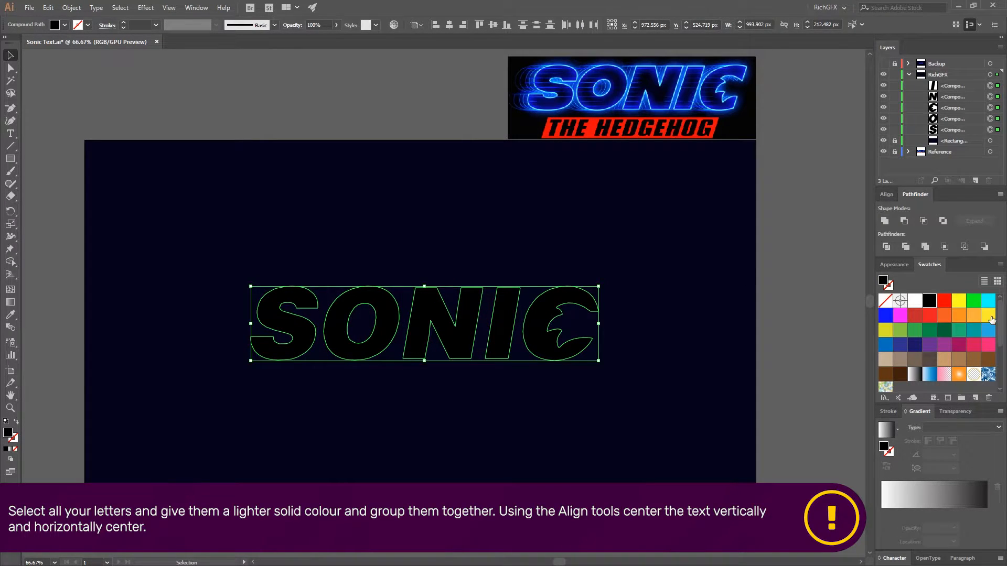
left_click(914, 301)
Group the letters and center the group horizontally and vertically on the artboard.
left_click(71, 8)
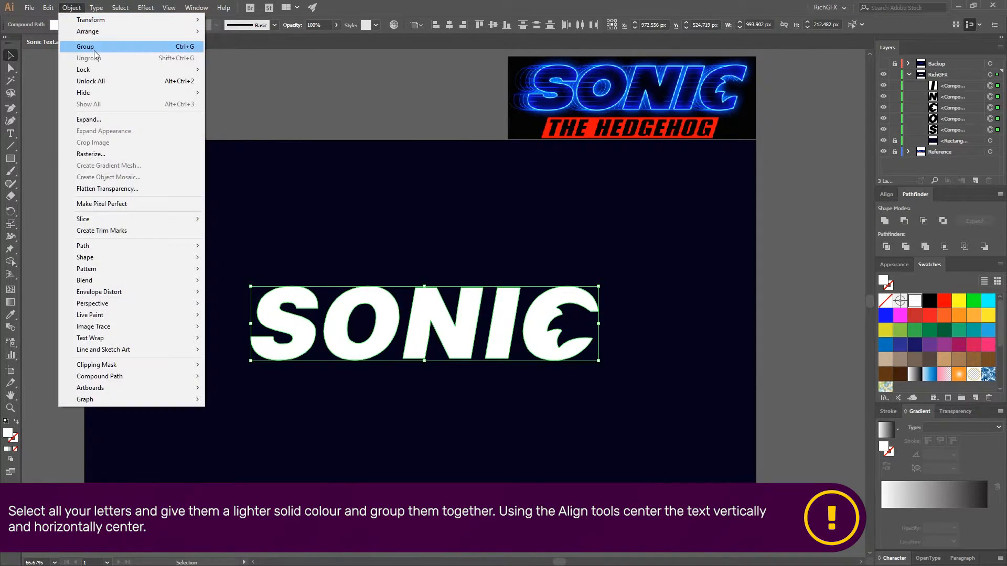
left_click(93, 47)
left_click(449, 24)
left_click(492, 24)
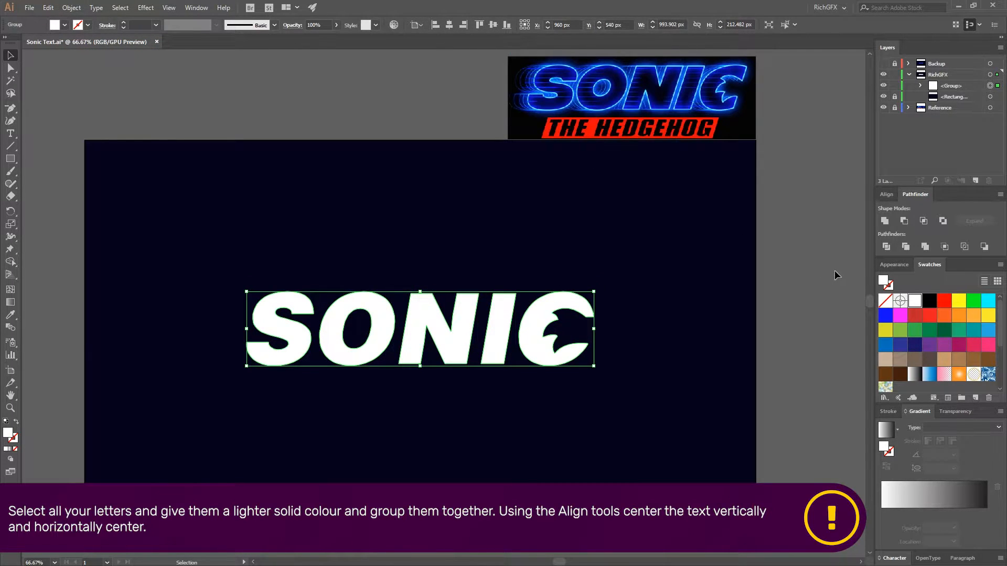
Remove the letter group's fill and give it a 4 pt yellow stroke with round caps and corners.
left_click(65, 24)
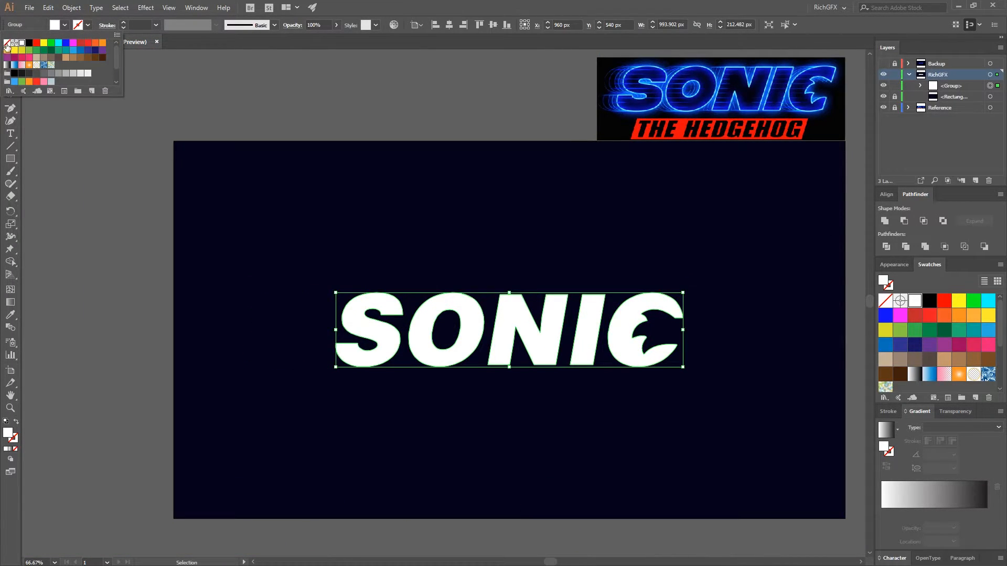
left_click(7, 43)
left_click(88, 25)
left_click(88, 24)
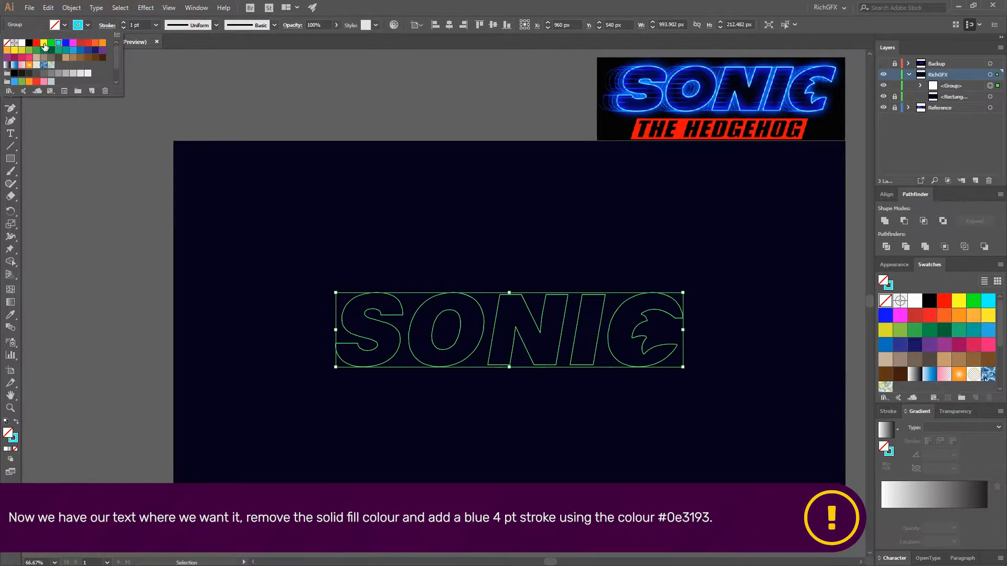
left_click(44, 43)
left_click(888, 411)
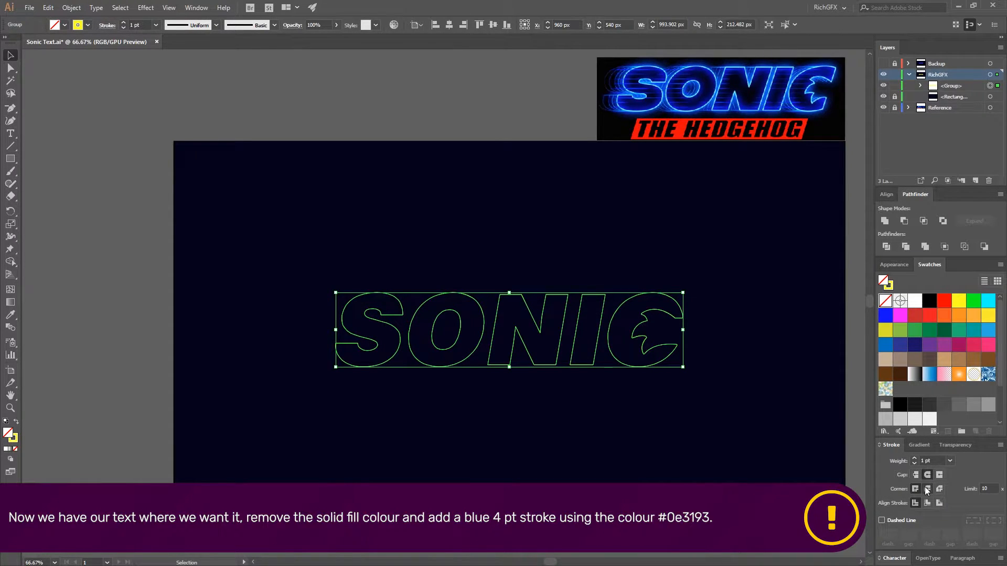
type("4")
key("Return")
Change the letter group's stroke color to #0e3193, deselect it, and close the floating Color panel.
left_click(762, 309)
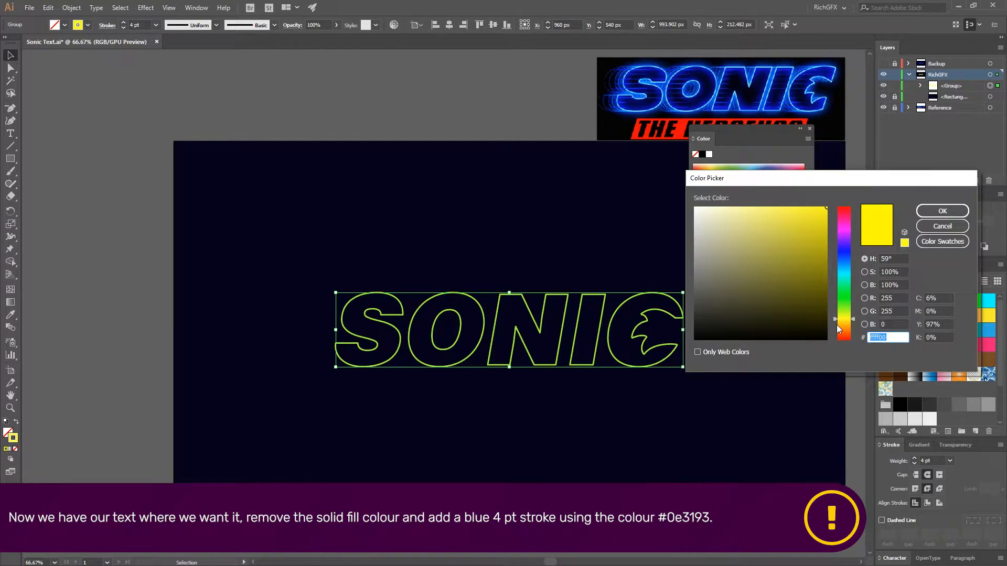
type("0e3193")
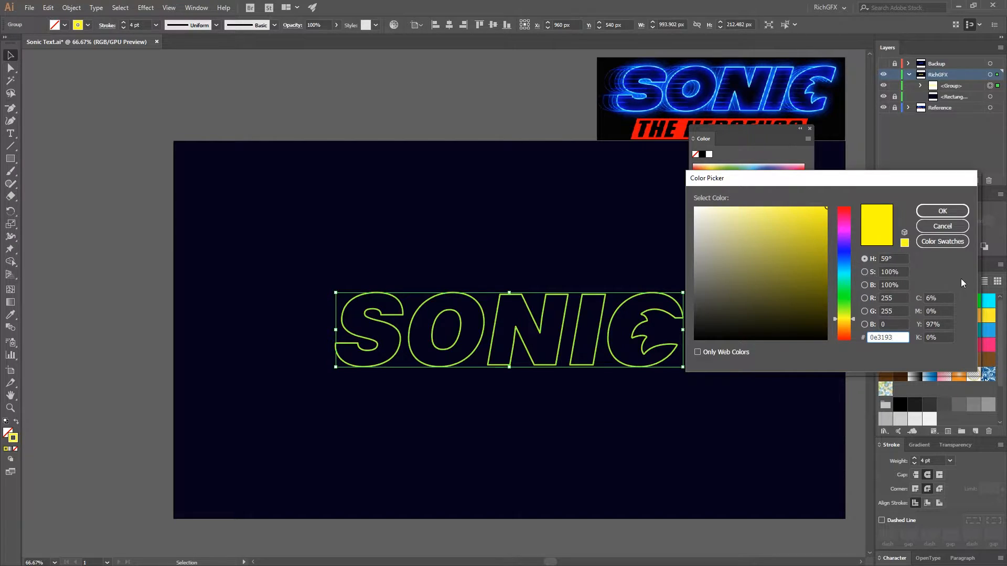
left_click(955, 205)
left_click(778, 354)
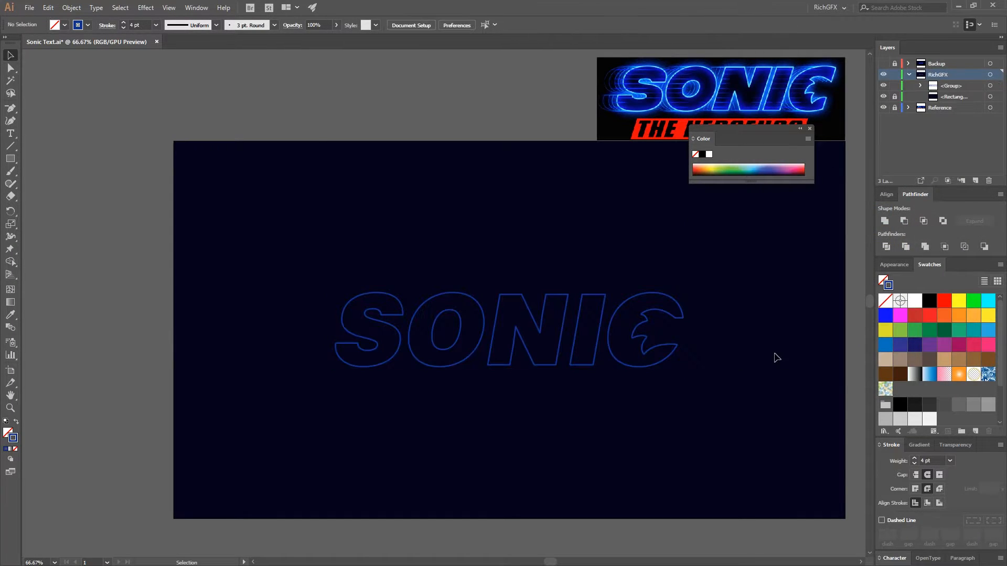
left_click(809, 129)
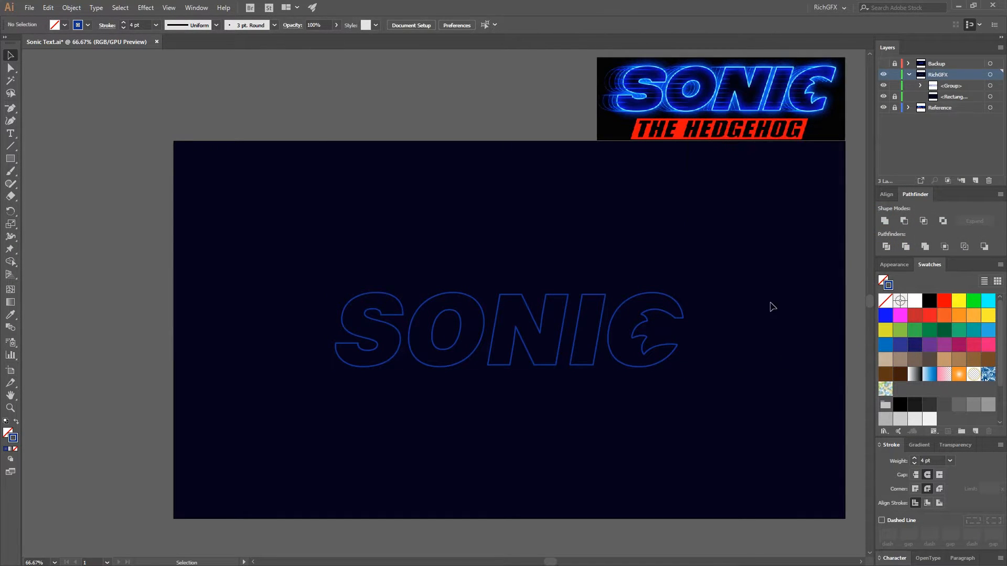
Duplicate the SONIC outline 20 px to the left and set the copy's stroke weight to 3 pt.
left_click(684, 324)
key("alt+Left")
key("shift+Left")
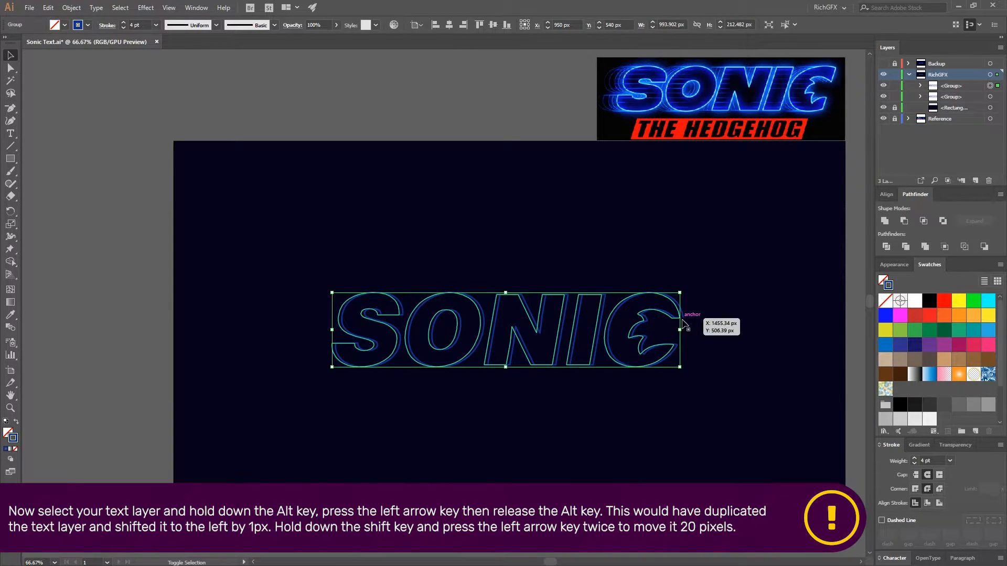
key("shift+Left")
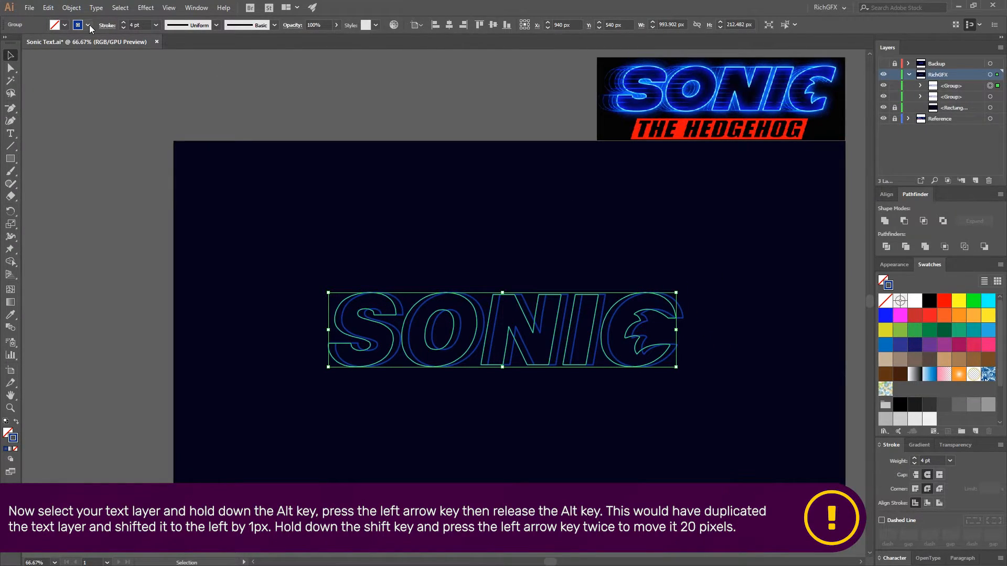
double_click(130, 24)
type("3")
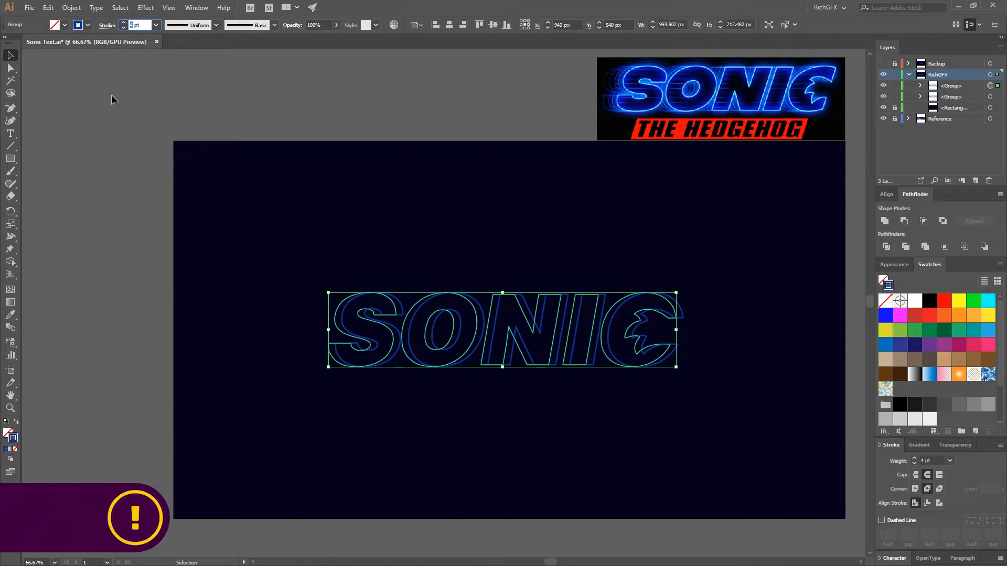
key("Return")
left_click(736, 332)
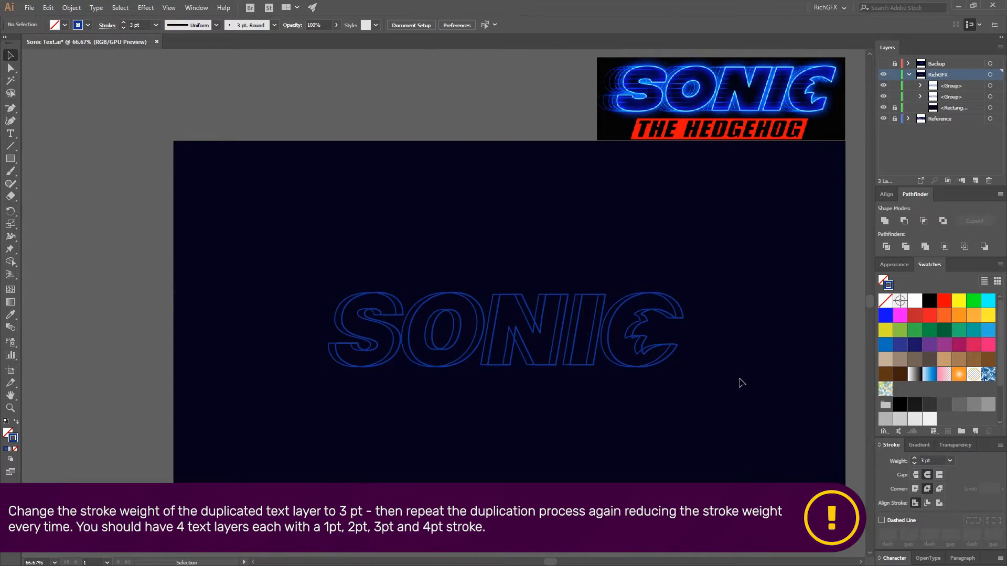
Duplicate the 3 pt SONIC outline 20 px further left and set the new copy's stroke weight to 2 pt.
left_click(609, 312)
key("ctrl+c")
key("ctrl+f")
key("shift+Left")
key("shift+Left")
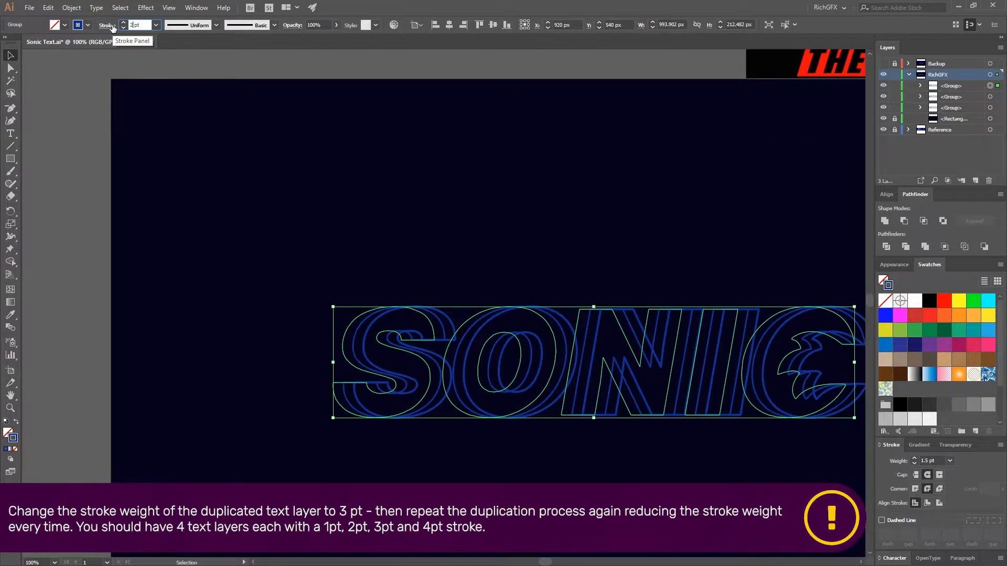
type("2")
key("Return")
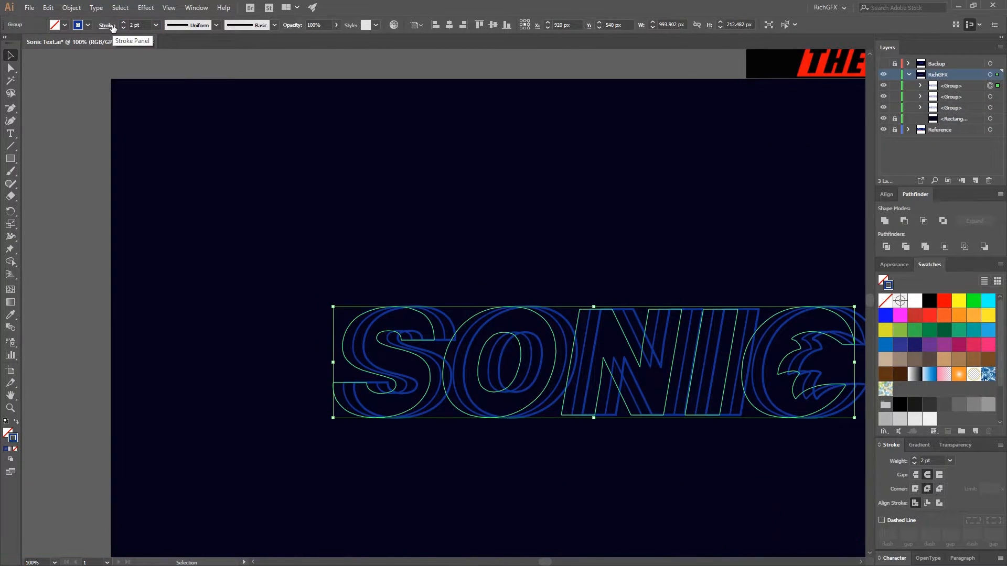
left_click(345, 138)
Duplicate the 2 pt SONIC outline 20 px further left, set the copy's stroke weight to 1.5 pt, and deselect it.
left_click(452, 325)
key("ctrl+c")
key("ctrl+f")
key("shift+Left")
key("shift+Left")
key("shift+Left")
double_click(127, 25)
type("1.5")
key("Return")
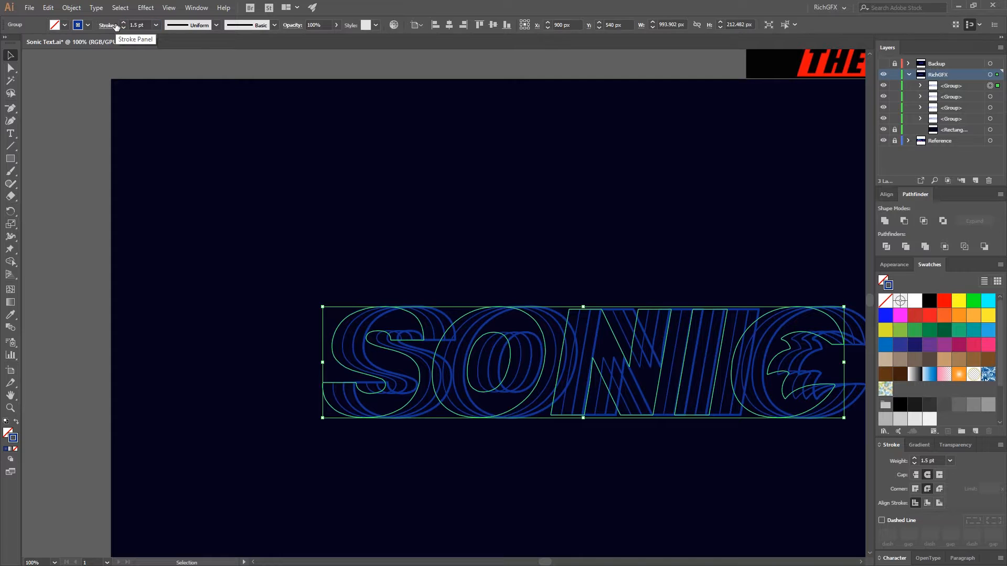
left_click(528, 219)
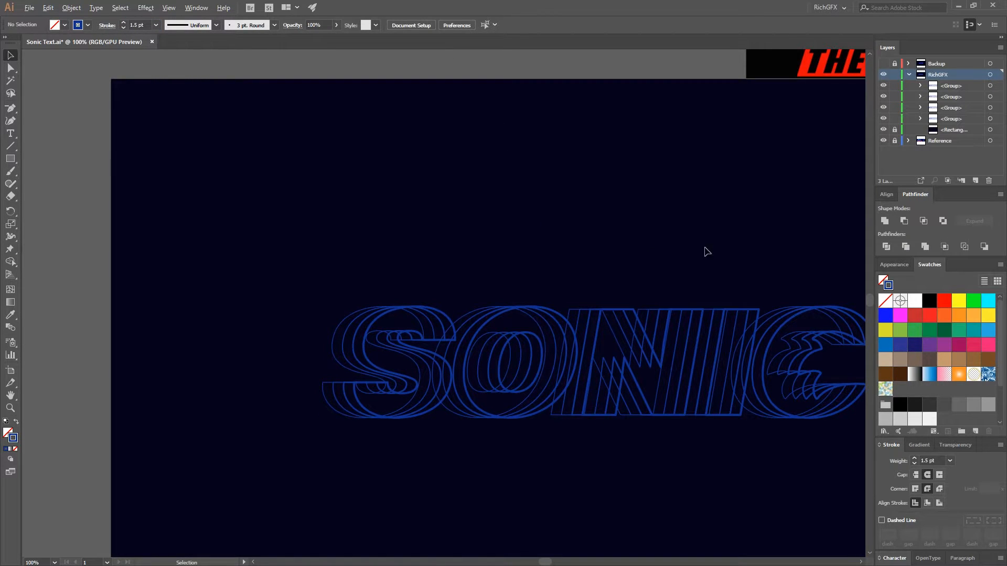
Copy the original 4 pt SONIC outline, paste it in place, and give the copy the background's dark blue fill with no stroke.
left_click_drag(757, 250, 612, 239)
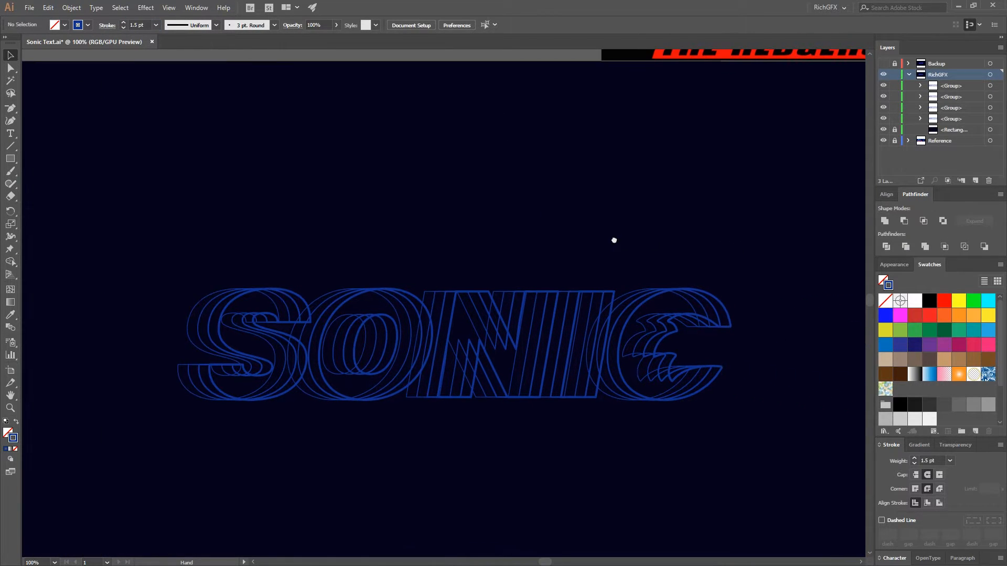
left_click(543, 294)
left_click(494, 266)
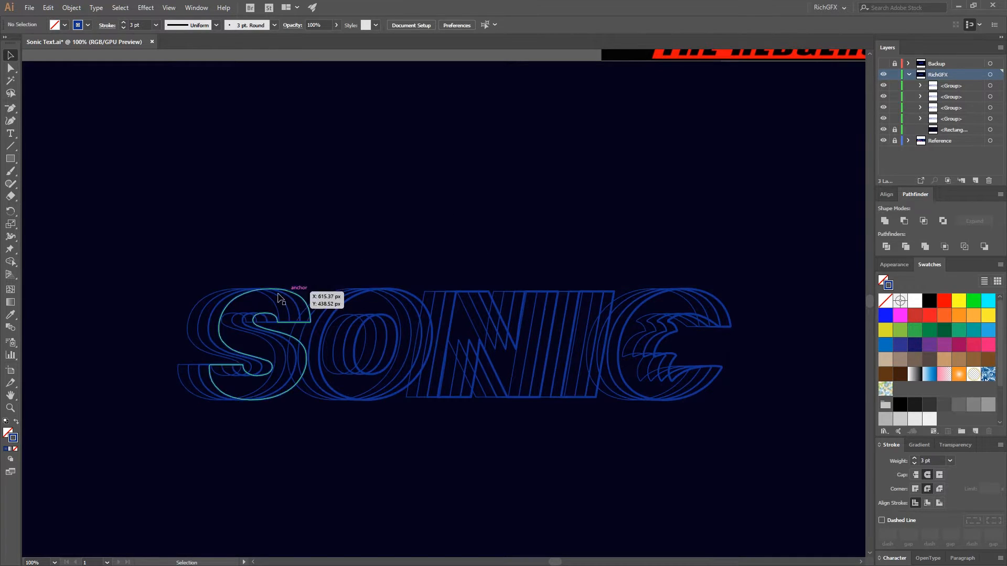
left_click(239, 298)
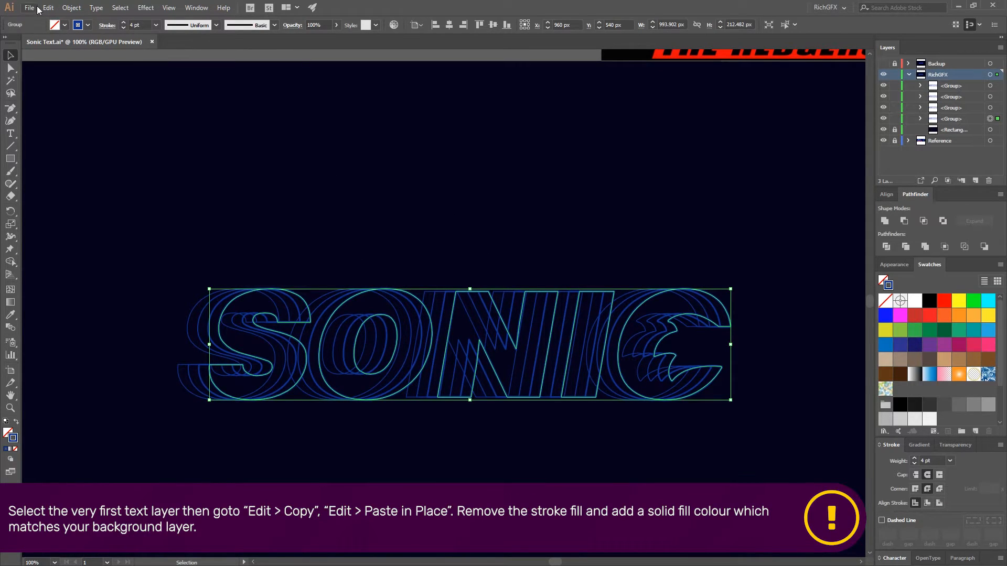
left_click(48, 7)
left_click(64, 58)
left_click(142, 97)
left_click(49, 7)
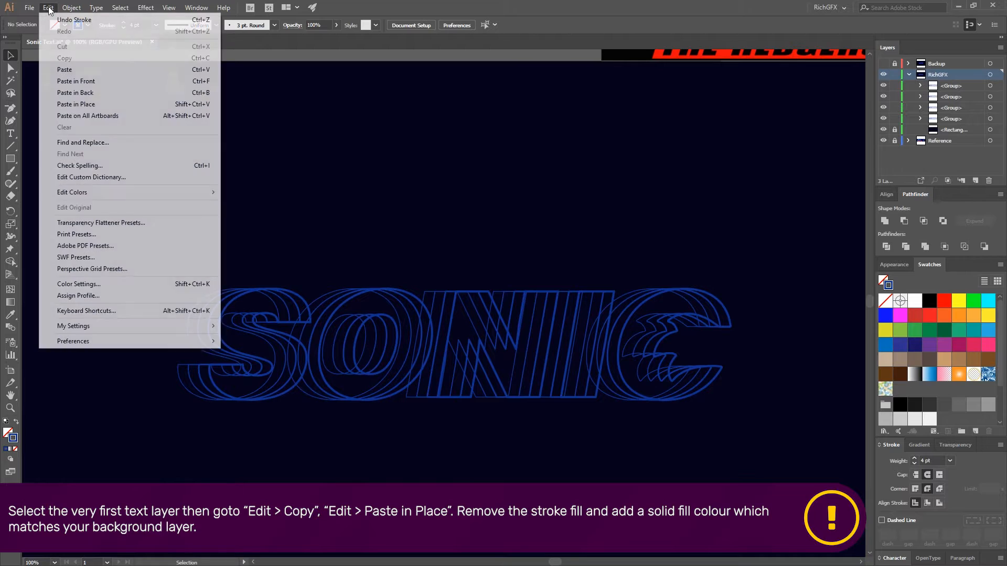
left_click(105, 104)
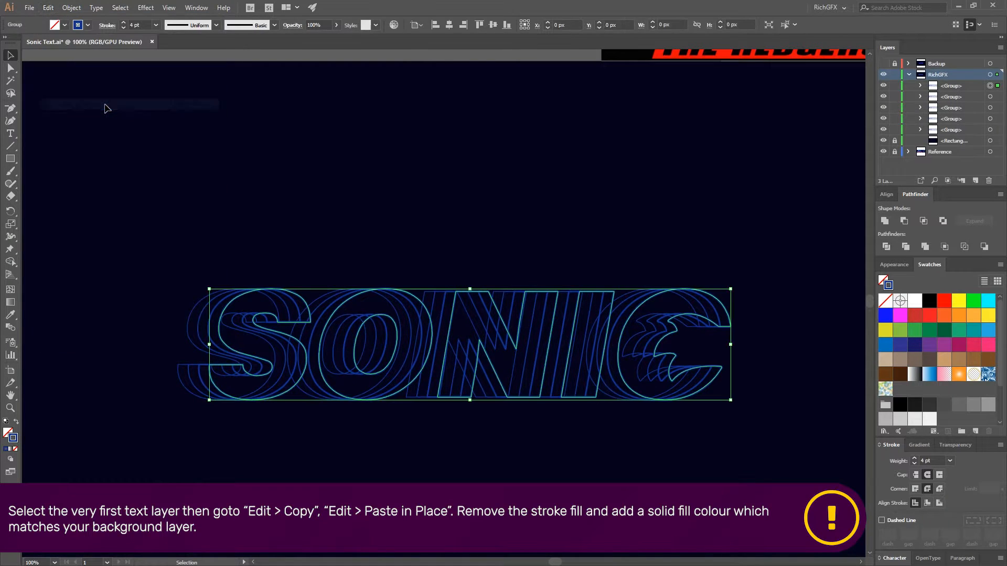
left_click(16, 421)
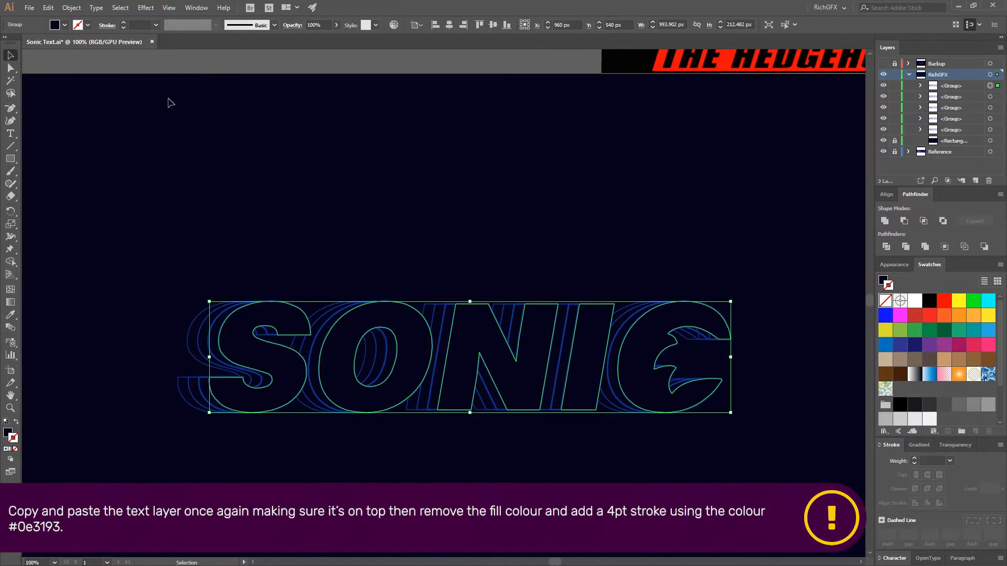
Copy the dark-filled lettering and paste it in place above the other groups.
left_click(47, 8)
left_click(65, 58)
left_click(48, 8)
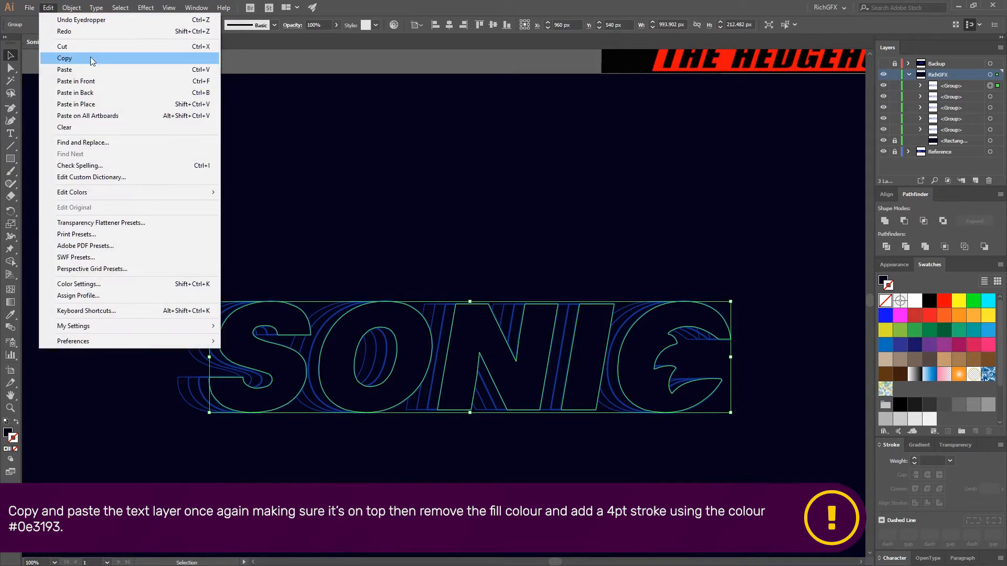
left_click(112, 105)
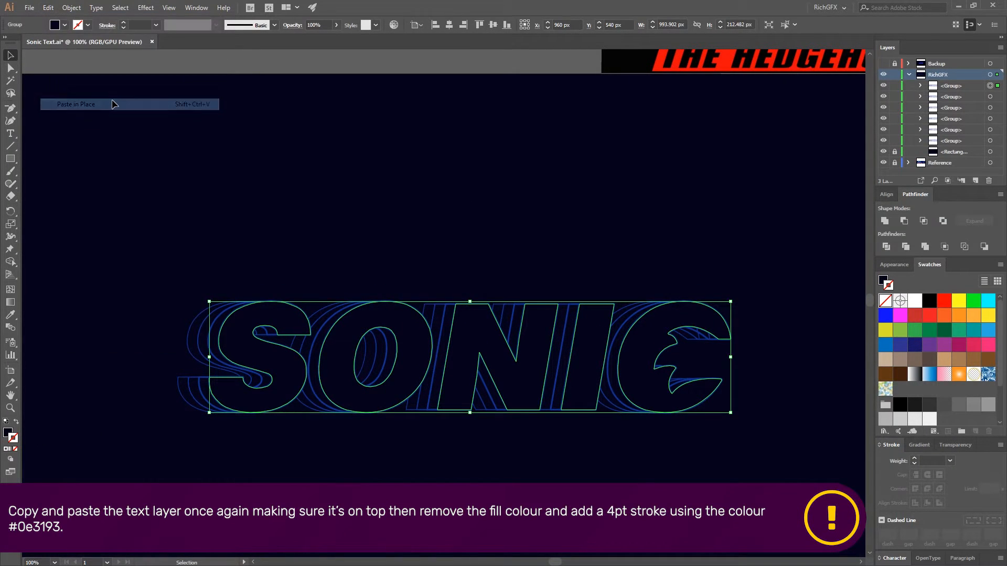
Replace the top copy's fill with a 4 pt stroke in #0e3193, and deselect it.
left_click(17, 423)
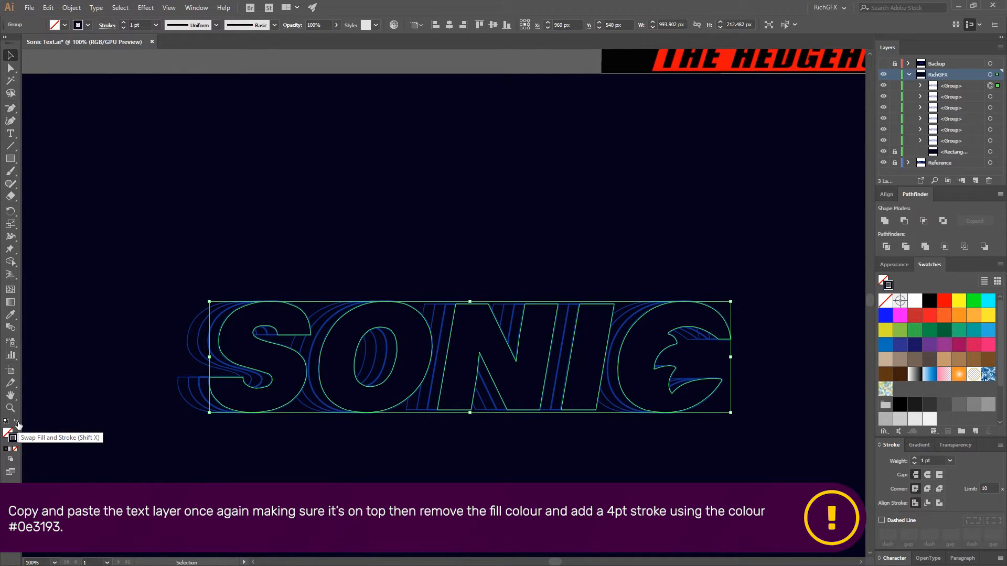
double_click(13, 438)
type("0e3193")
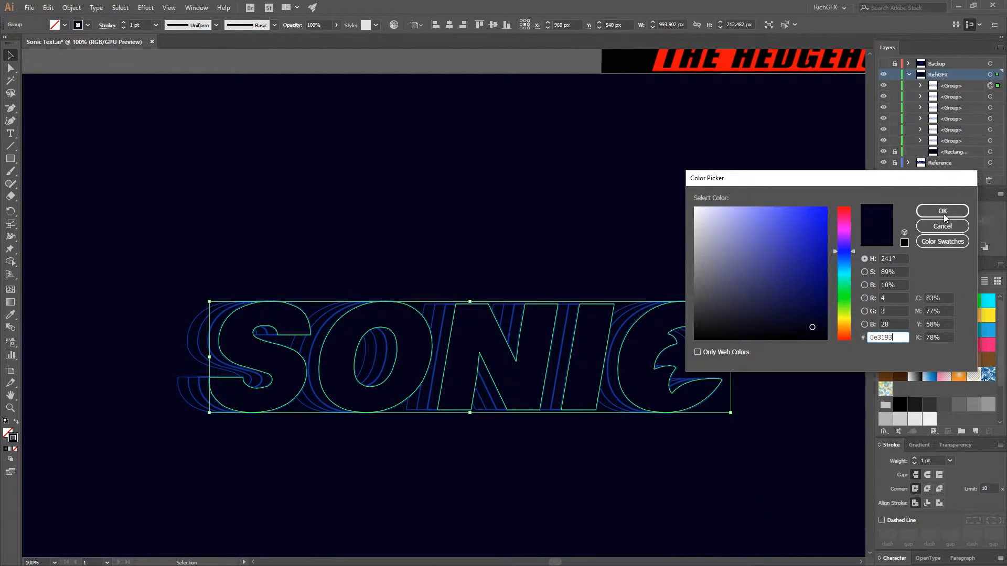
left_click(942, 211)
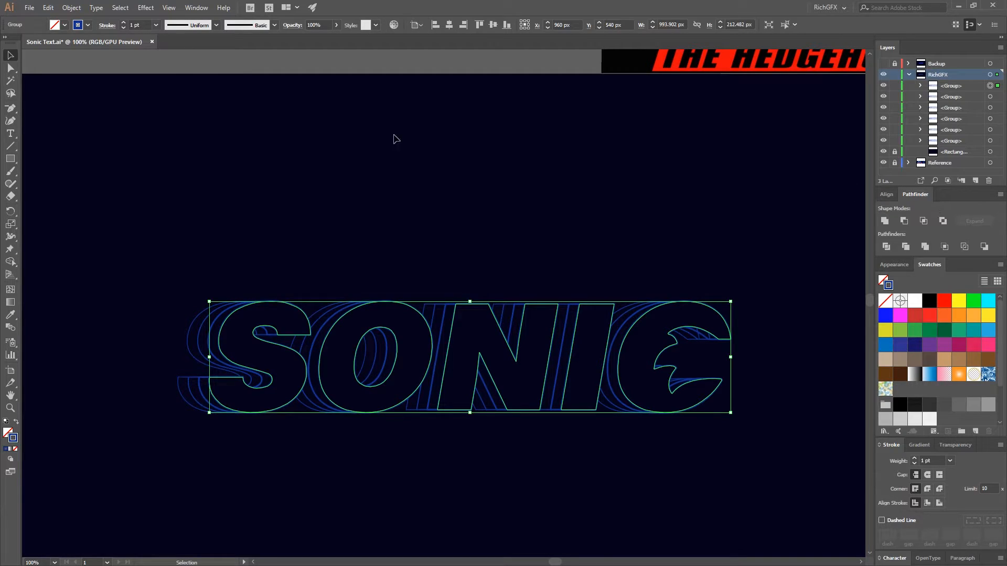
left_click(133, 24)
type("4")
key("Return")
left_click(724, 231)
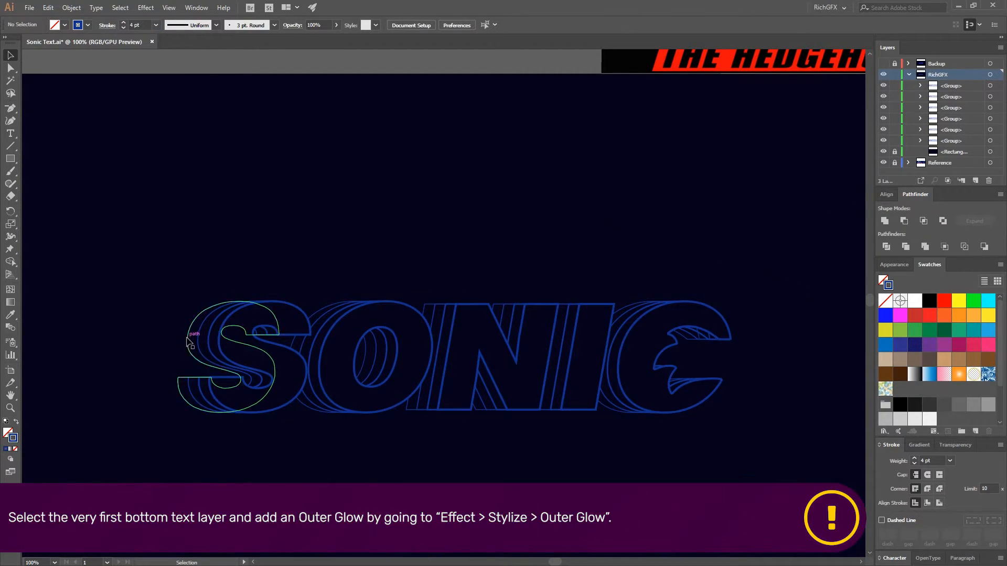
Select the backmost 1.5 pt SONIC outline and start an Outer Glow effect on it with the mode set to Normal.
left_click(189, 341)
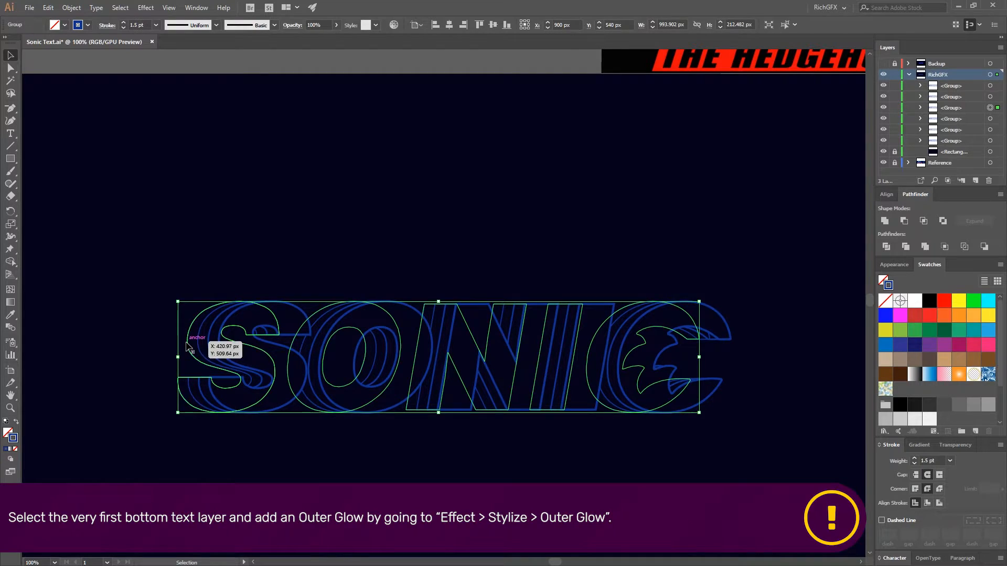
left_click(143, 9)
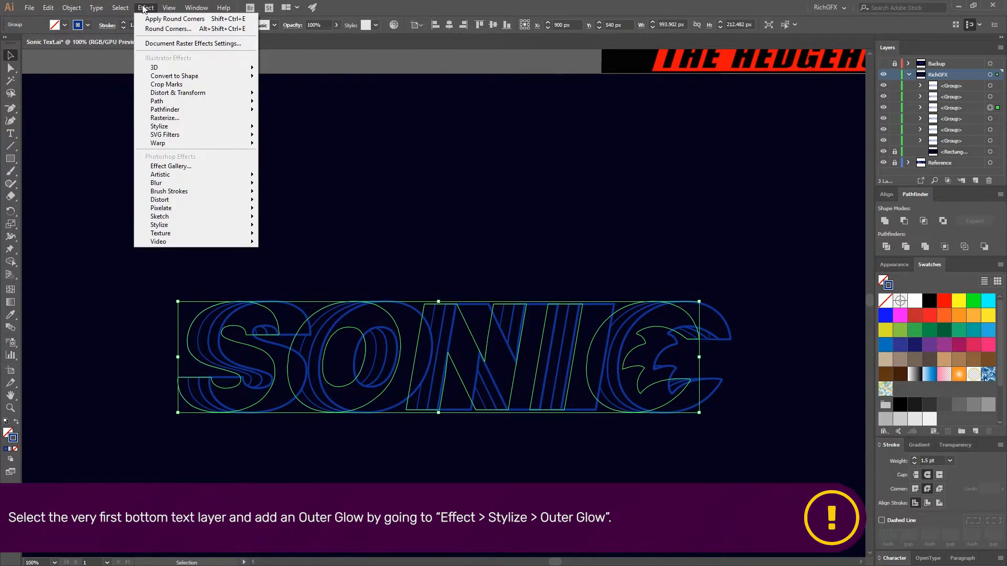
mouse_move(187, 126)
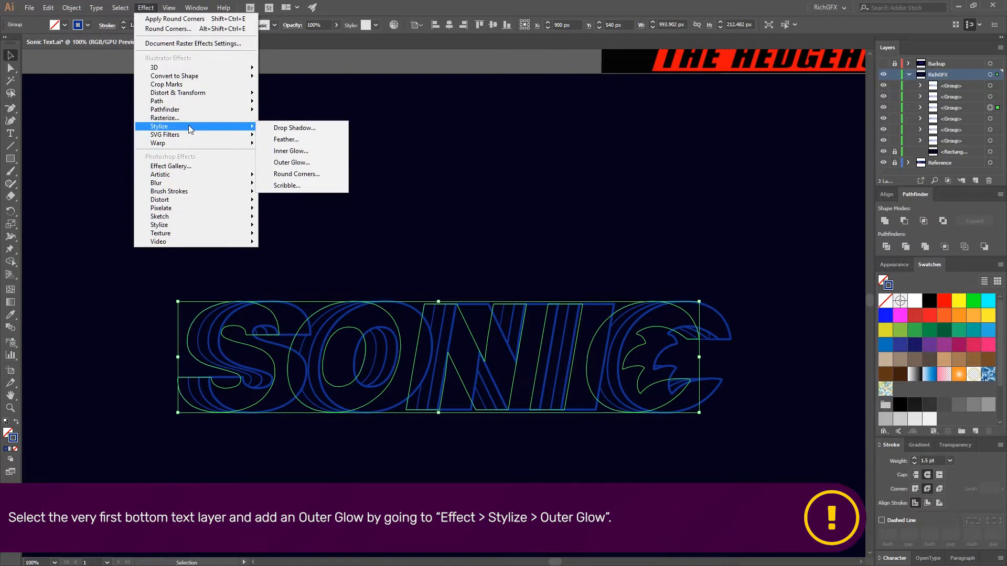
left_click(310, 164)
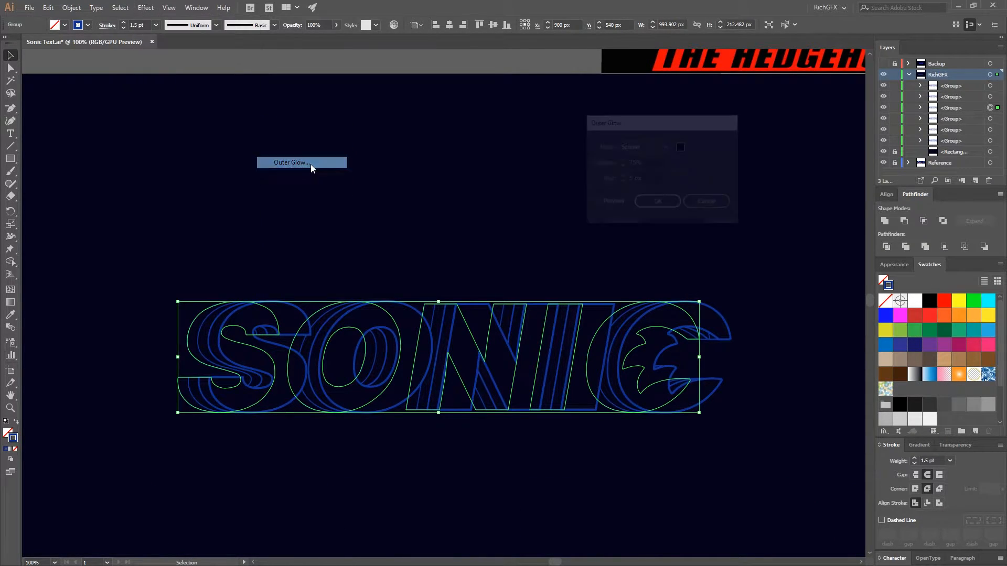
left_click(652, 152)
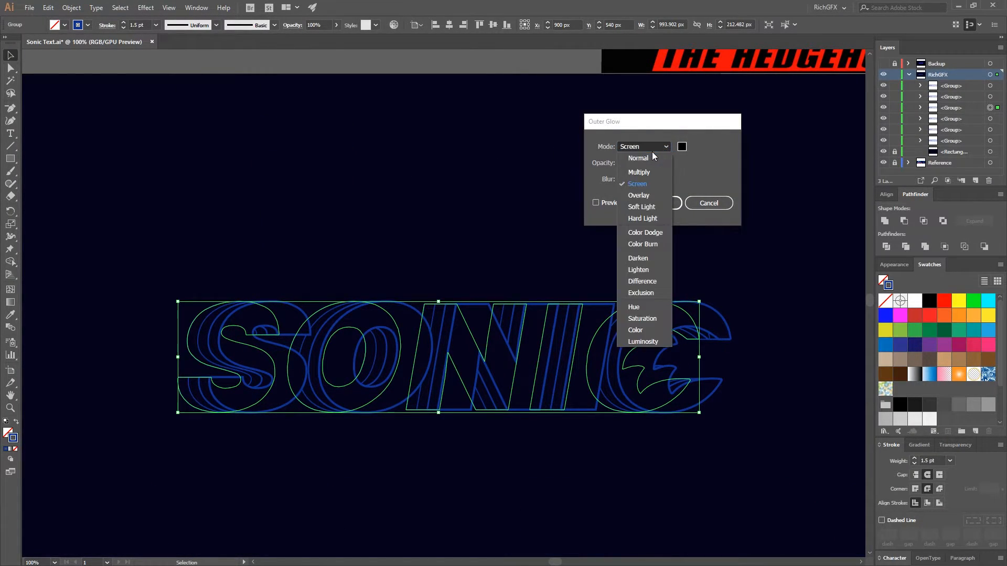
left_click(653, 158)
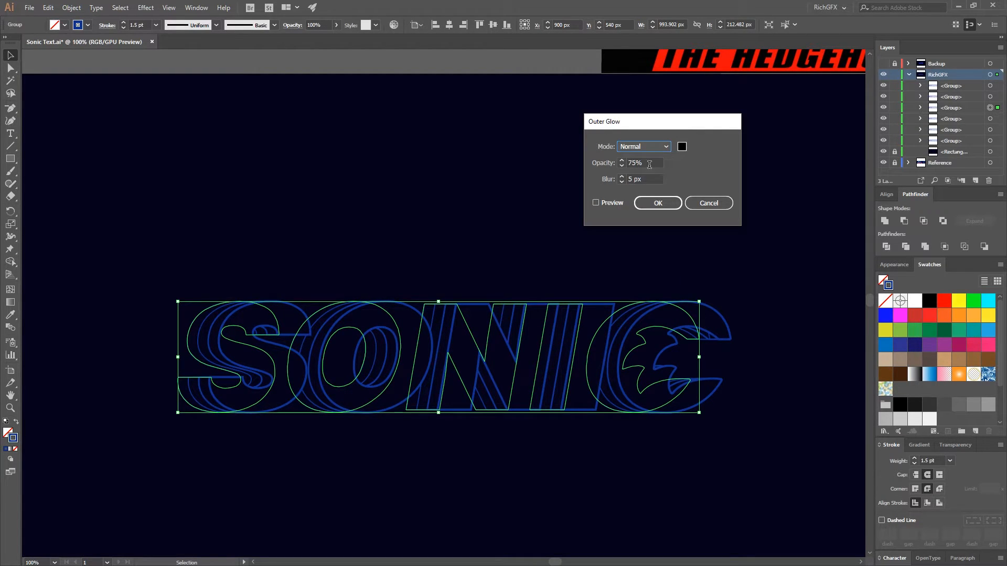
Set the outer glow's colour to #0000ff, apply it with 75% opacity and 5 px blur, and deselect the outline.
left_click(682, 148)
type("000")
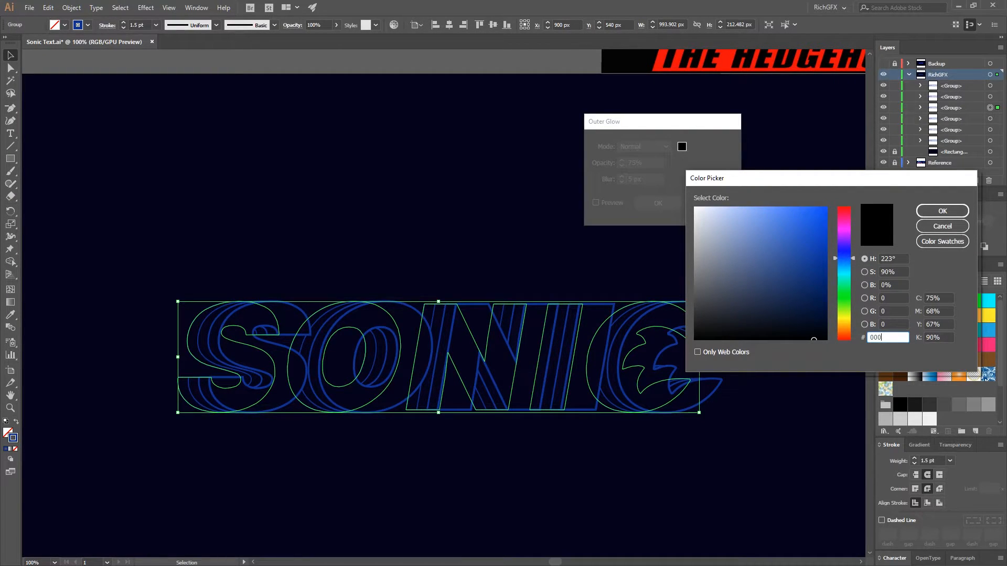
type("0ff")
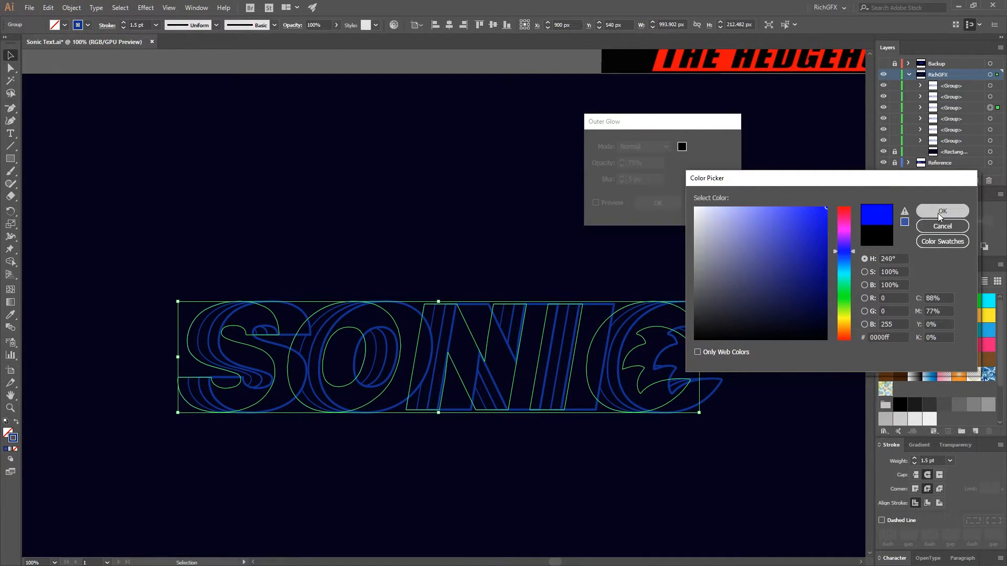
left_click(938, 213)
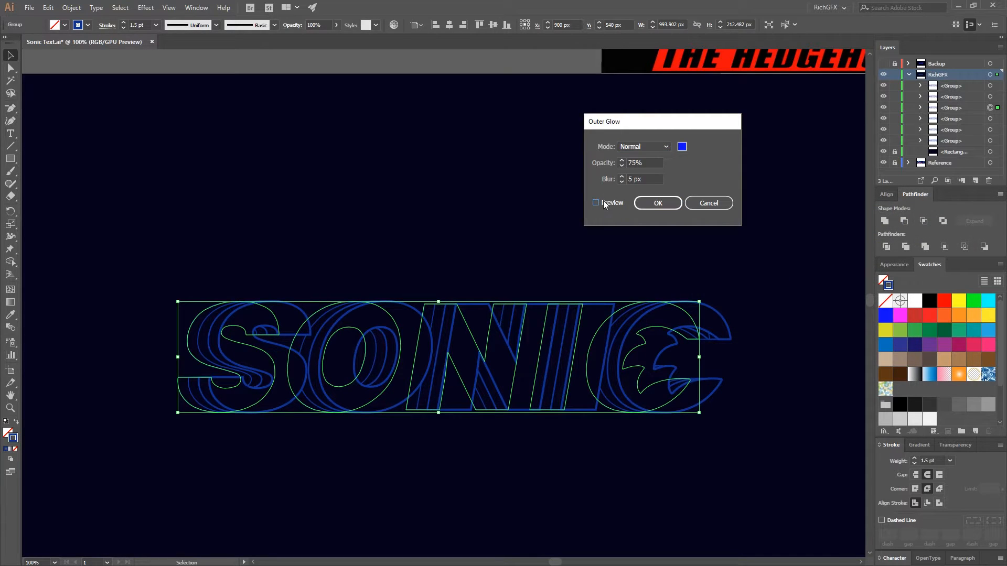
left_click(657, 203)
left_click(493, 222)
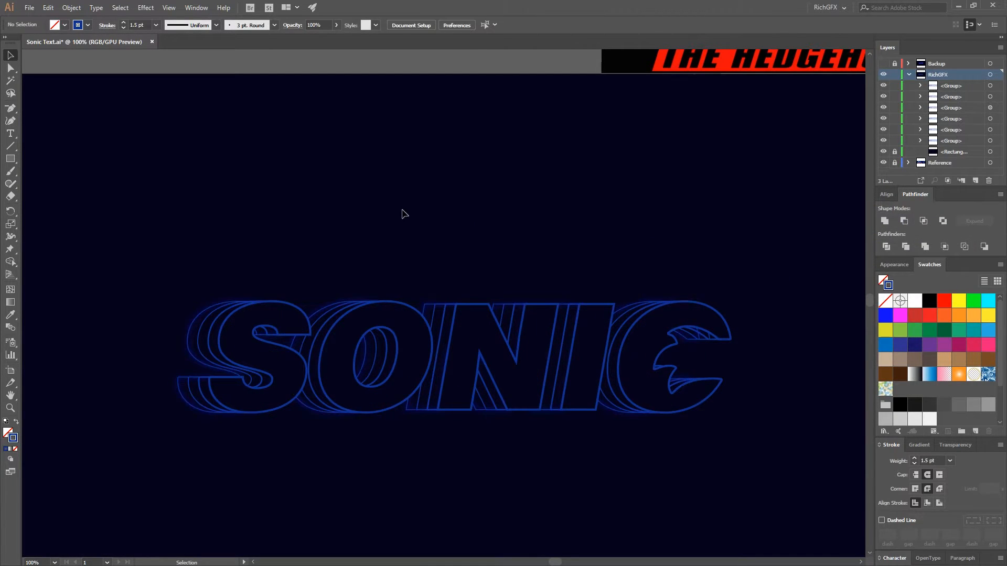
Apply the same outer glow to the 2 pt SONIC outline and deselect it.
left_click(204, 321)
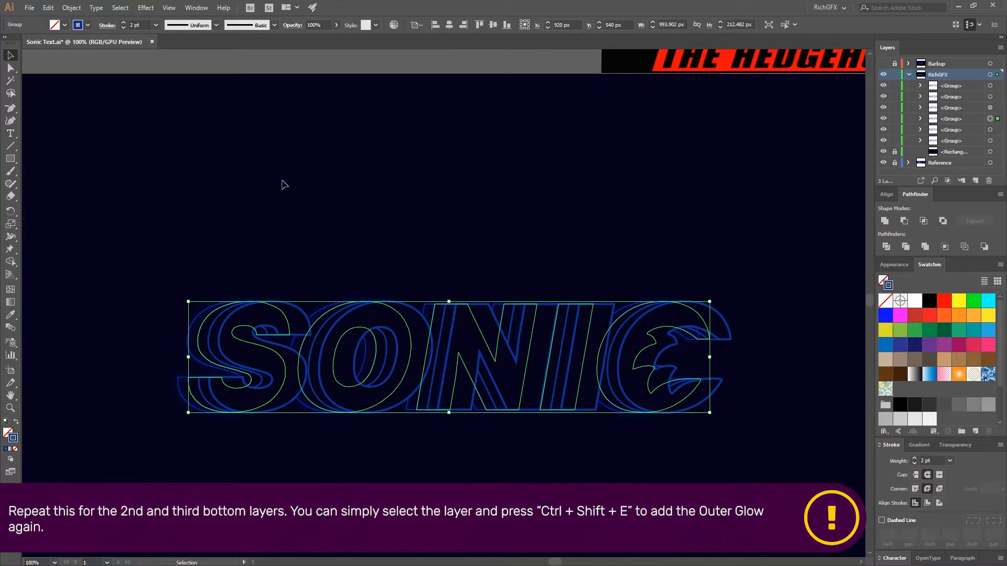
left_click(197, 8)
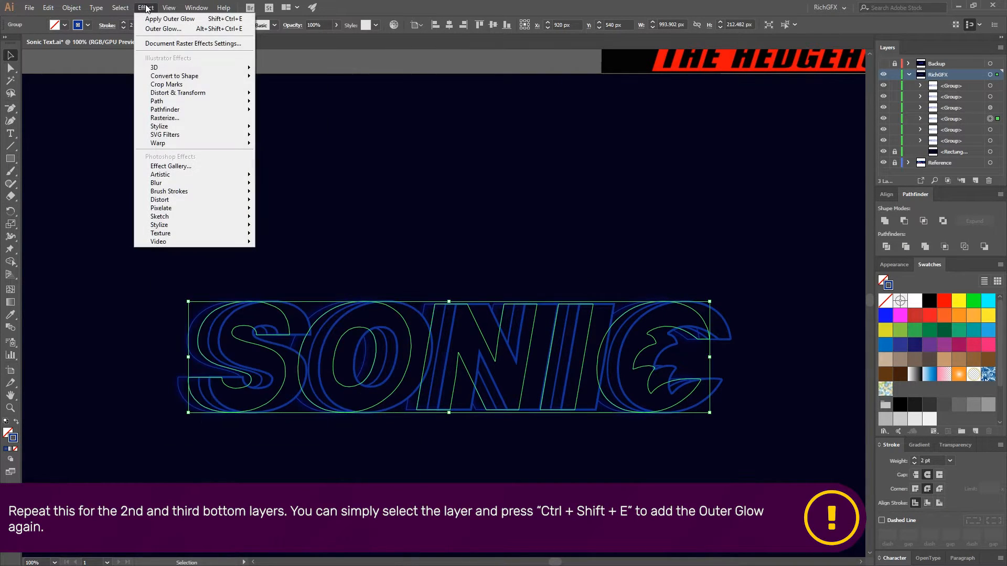
left_click(157, 21)
left_click(243, 270)
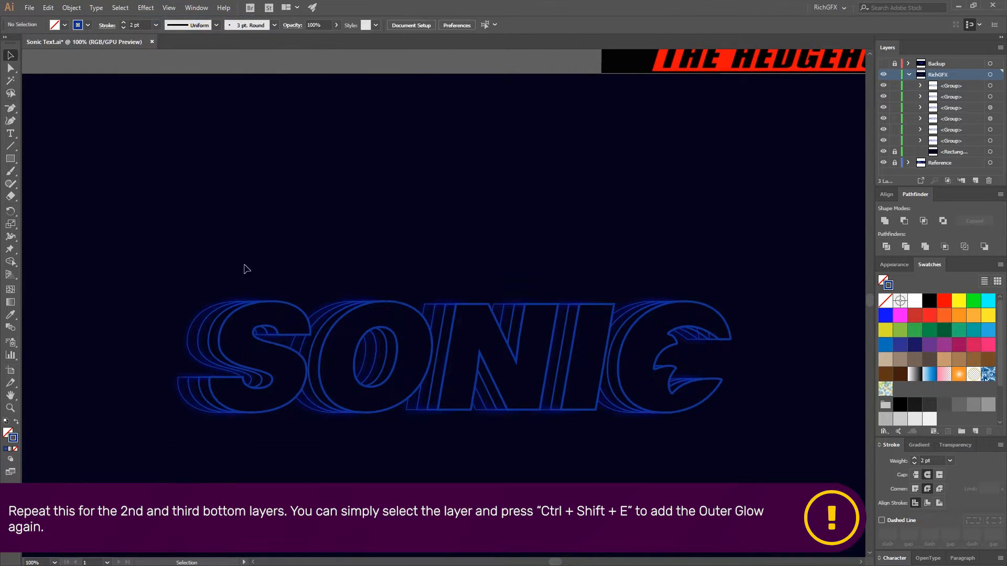
Apply the same outer glow to the 3 pt SONIC outline and deselect it.
left_click(223, 325)
left_click(146, 7)
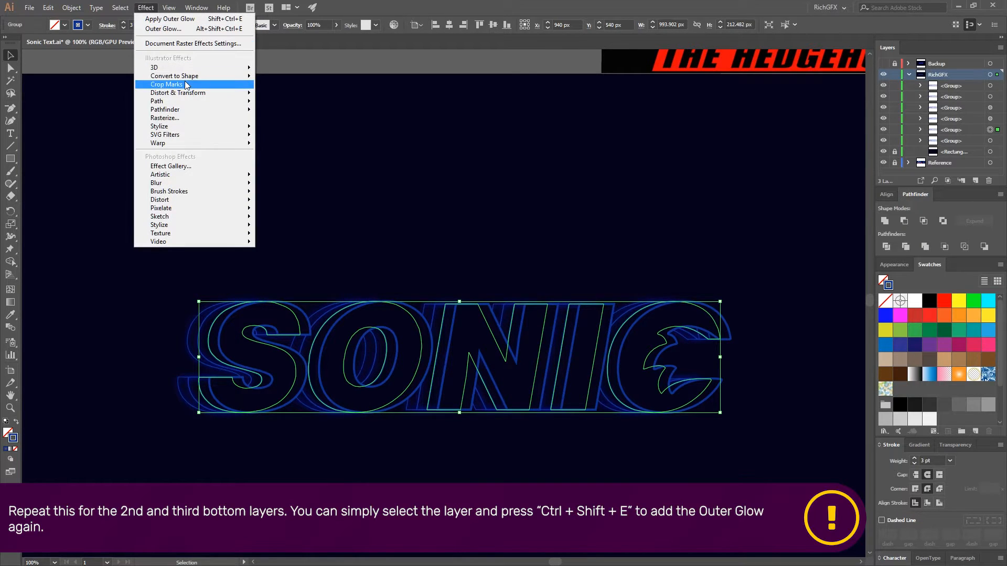
left_click(174, 20)
left_click(340, 212)
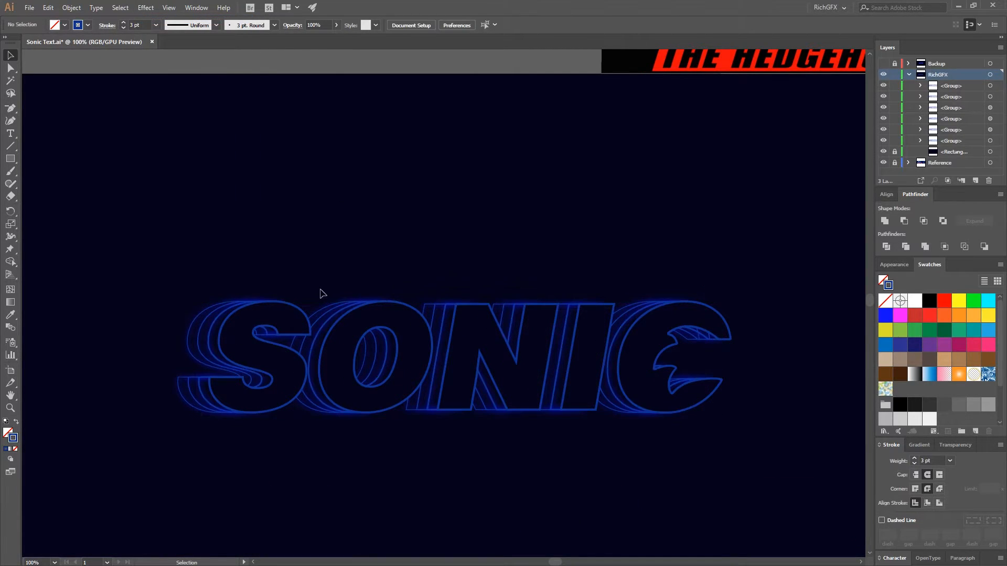
Add a blue Inner Glow to the dark-filled SONIC lettering in Screen mode with 50% opacity and 16 px edge blur, and deselect it.
left_click(308, 317)
left_click(149, 6)
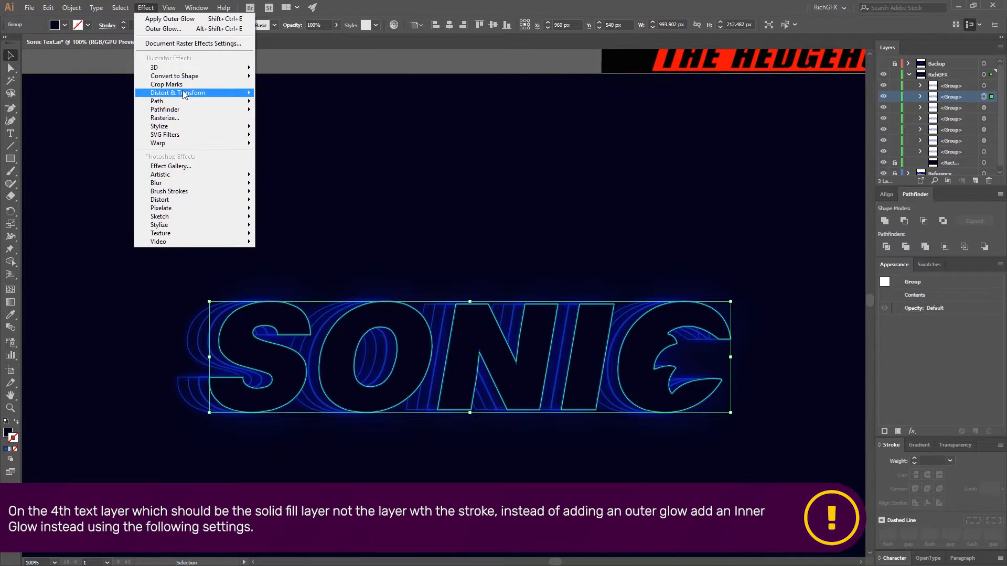
mouse_move(183, 93)
mouse_move(180, 125)
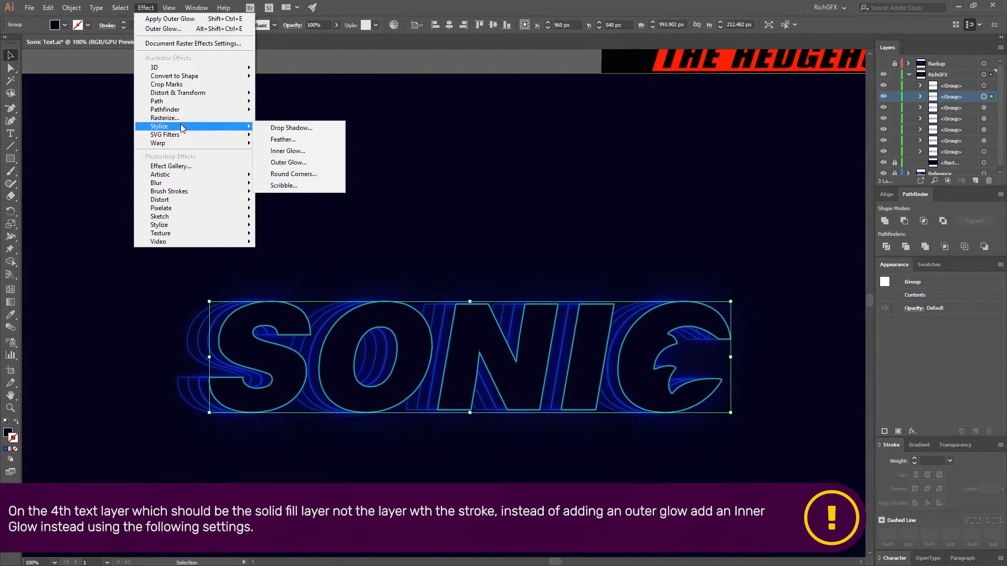
left_click(308, 150)
left_click(538, 107)
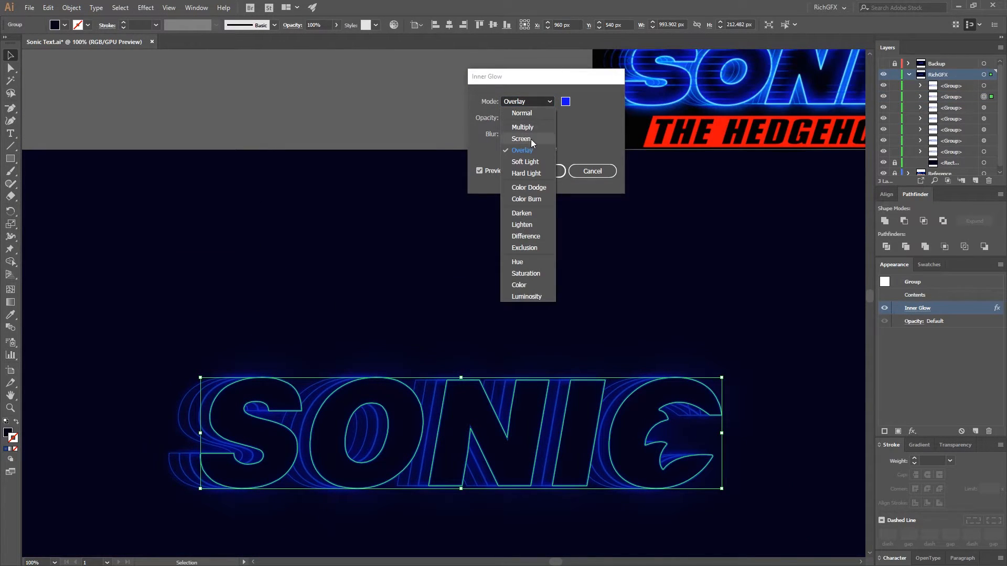
left_click(530, 139)
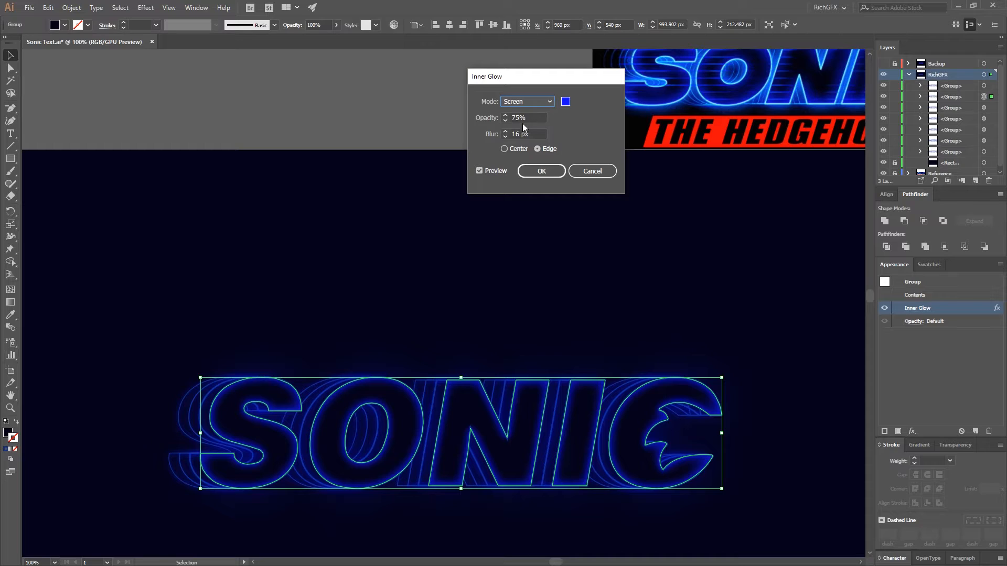
left_click(524, 117)
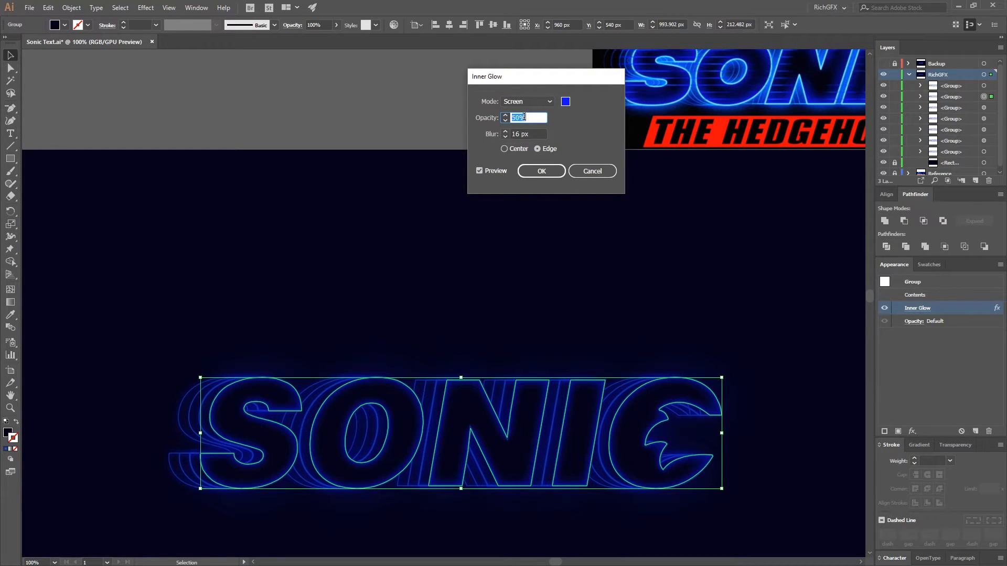
left_click(540, 169)
left_click(622, 247)
Give the topmost 4 pt SONIC outline a linear gradient stroke and add a middle colour stop at 50% location.
left_click(984, 108)
left_click(984, 86)
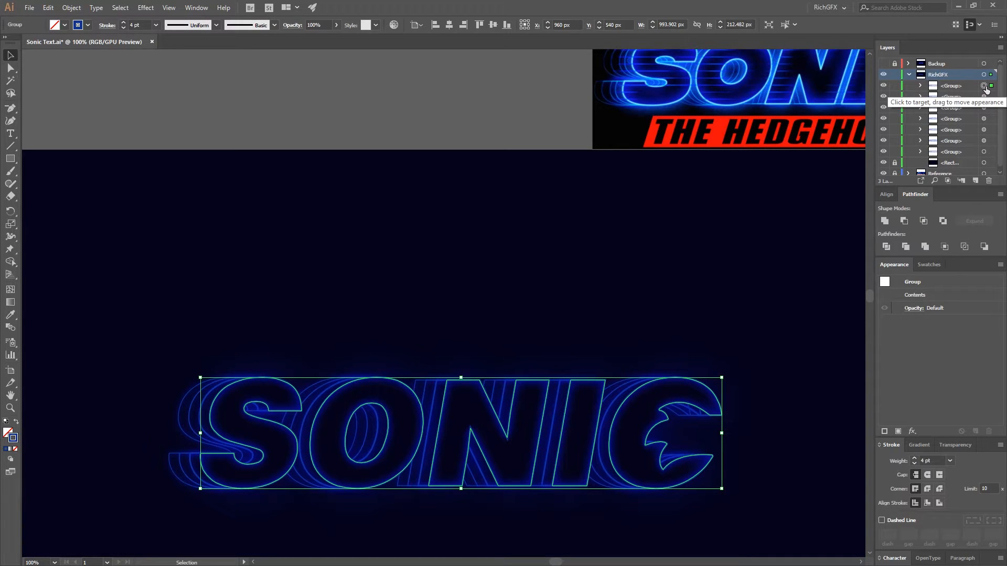
left_click(10, 450)
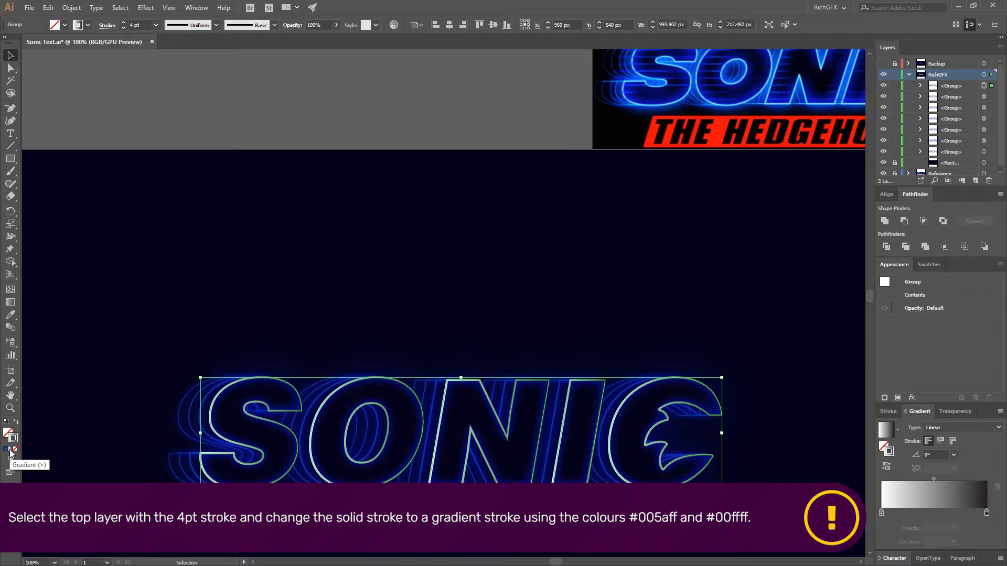
left_click_drag(897, 514, 937, 513)
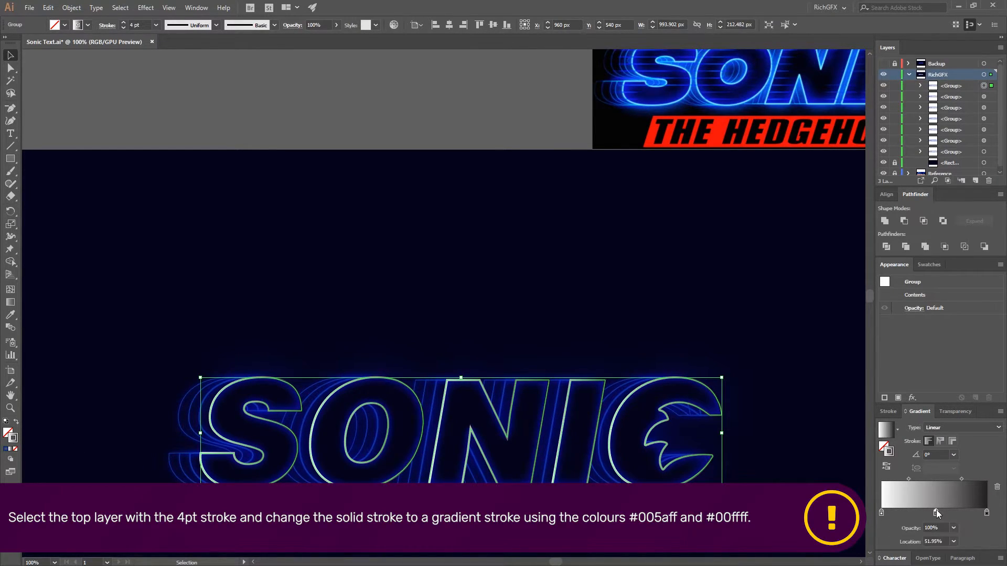
left_click(953, 542)
type("50")
key("Return")
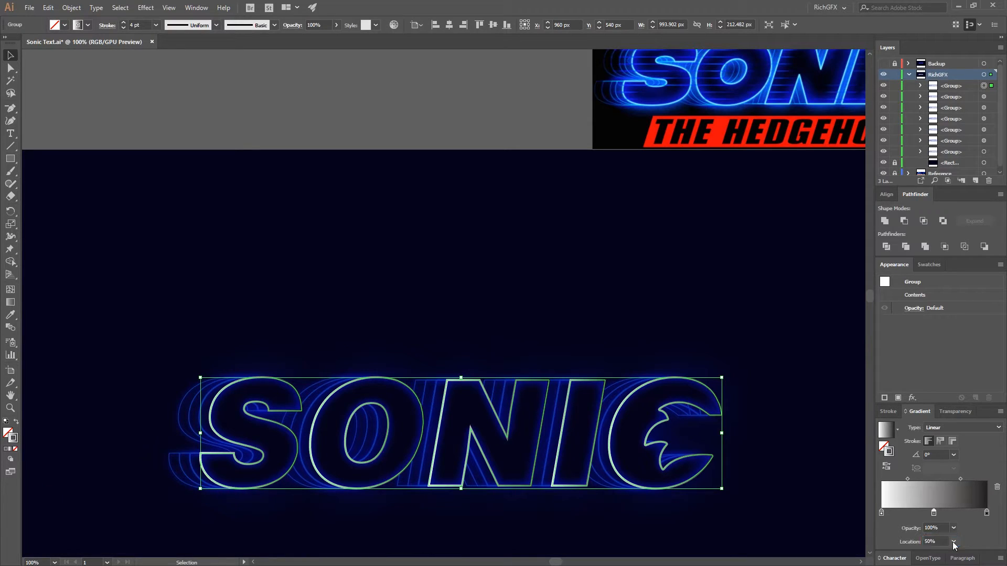
Switch the gradient's starting stop to RGB colour and set it to #005aff.
double_click(880, 514)
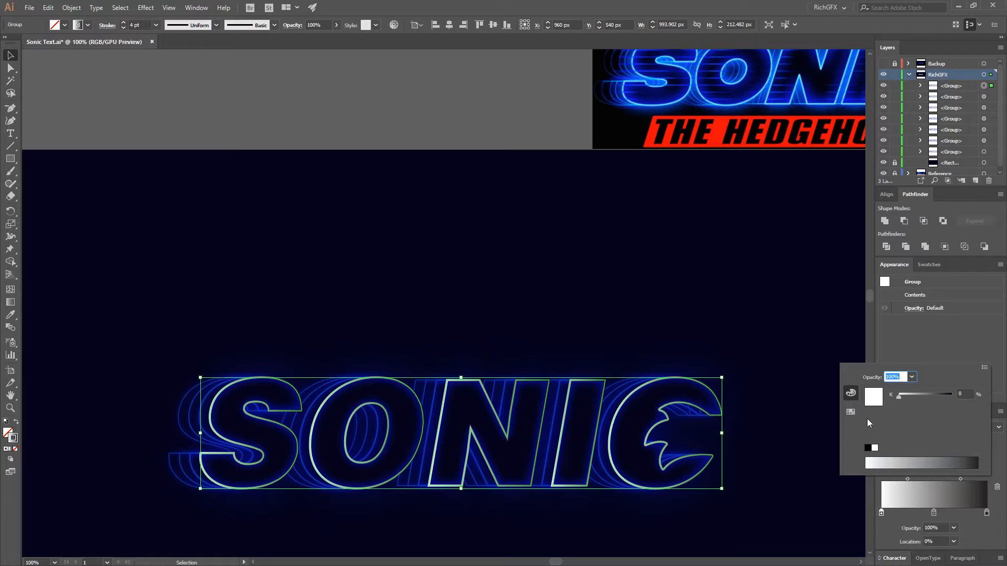
left_click(854, 413)
left_click(851, 393)
left_click(850, 412)
left_click(850, 393)
left_click(984, 368)
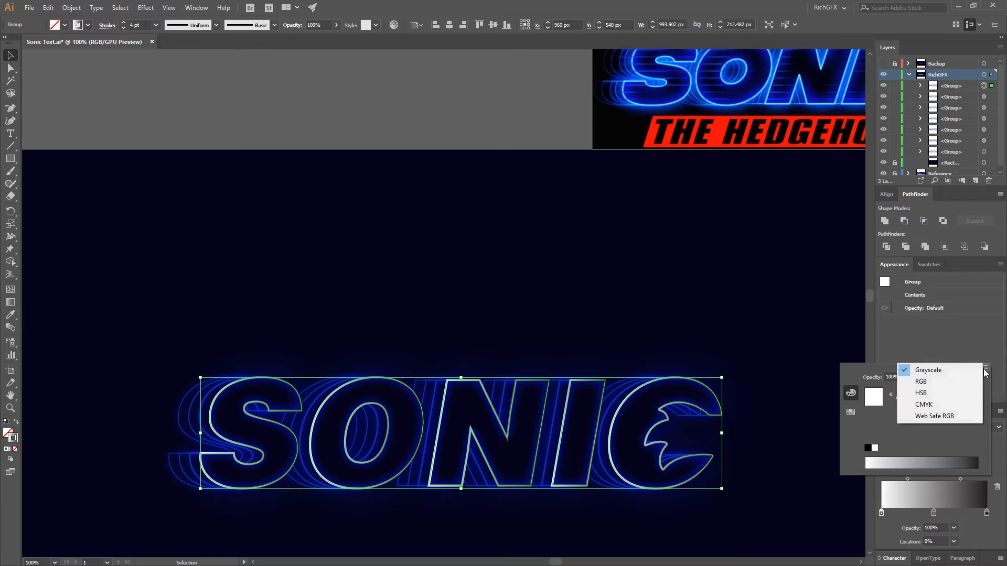
left_click(936, 416)
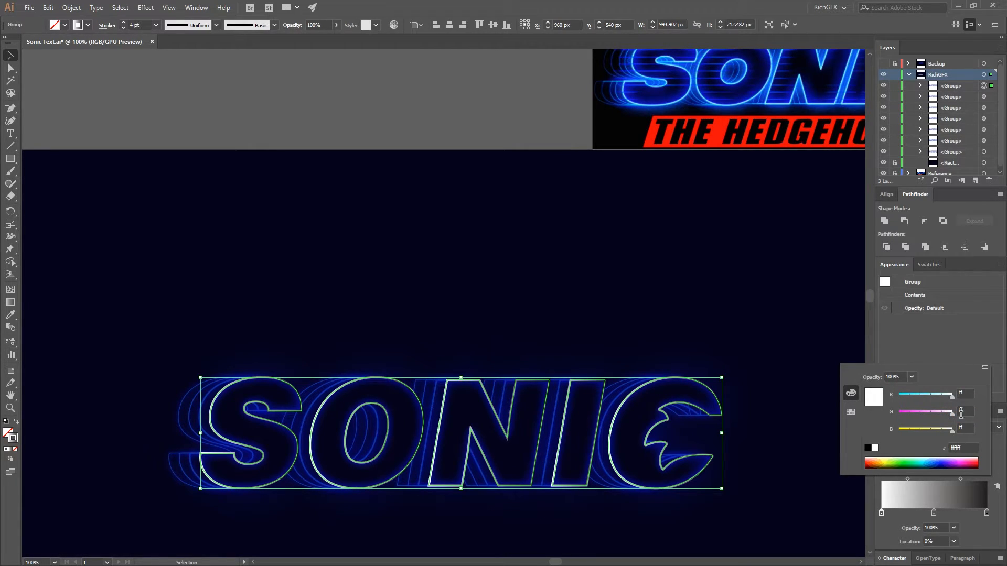
left_click(985, 367)
left_click(959, 378)
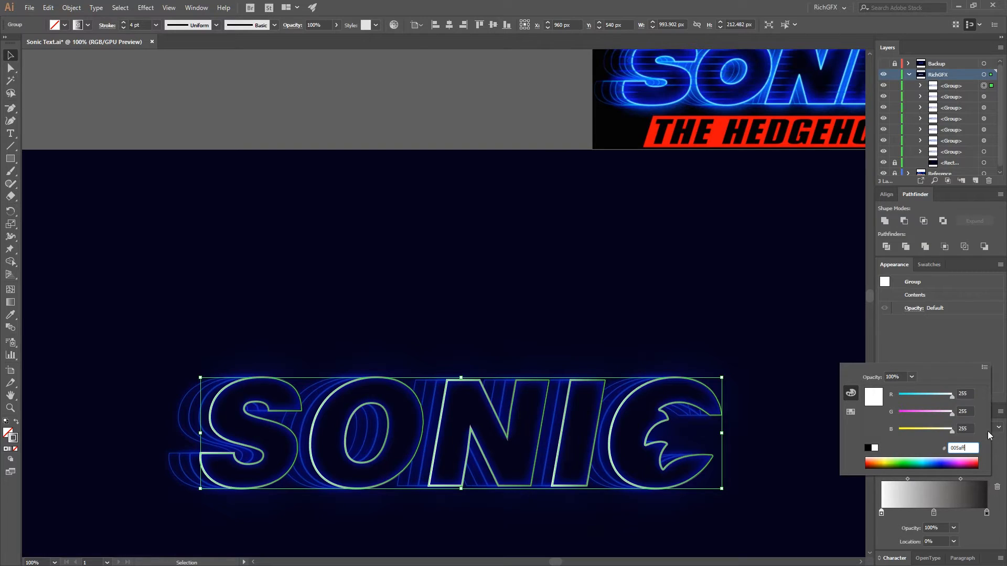
key("Return")
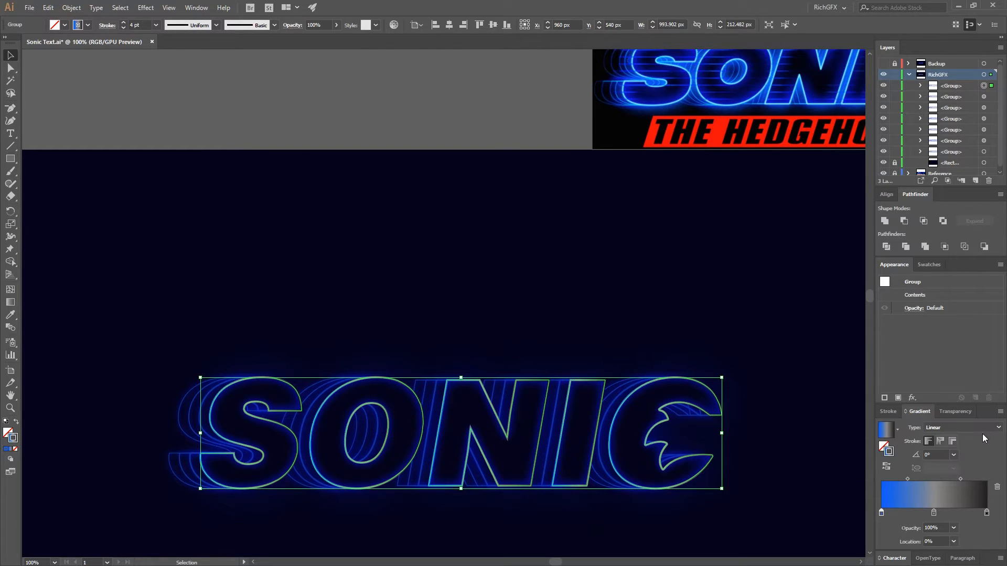
Switch the gradient's end stop to RGB colour and set it to #005aff.
left_click(986, 514)
double_click(986, 513)
left_click(985, 367)
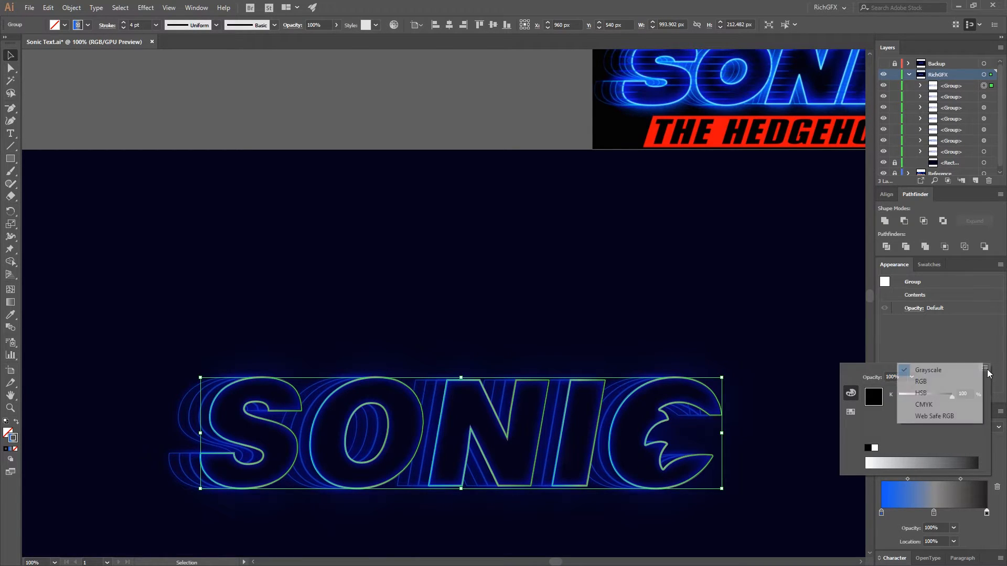
left_click(958, 382)
left_click(965, 447)
type("005aff")
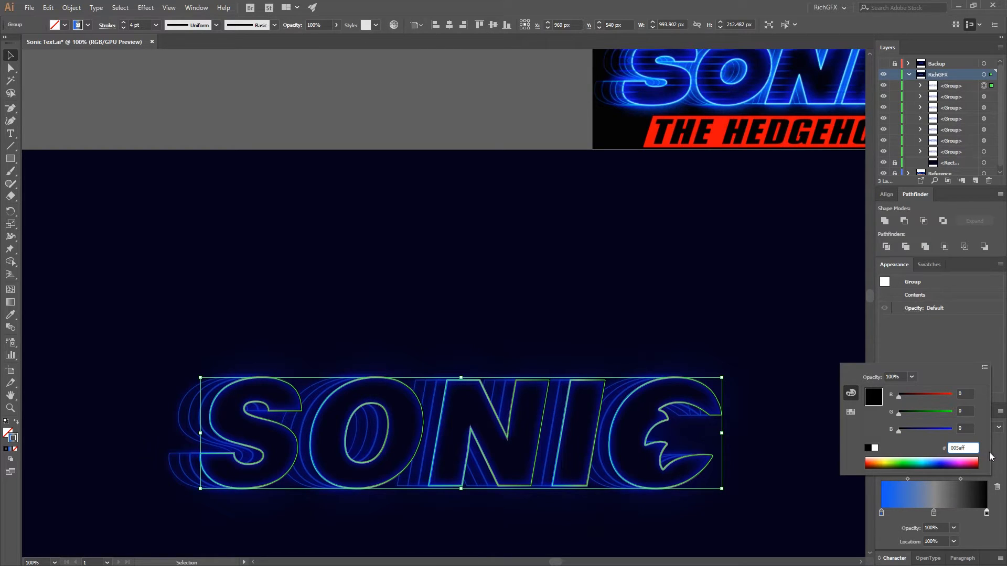
key("Return")
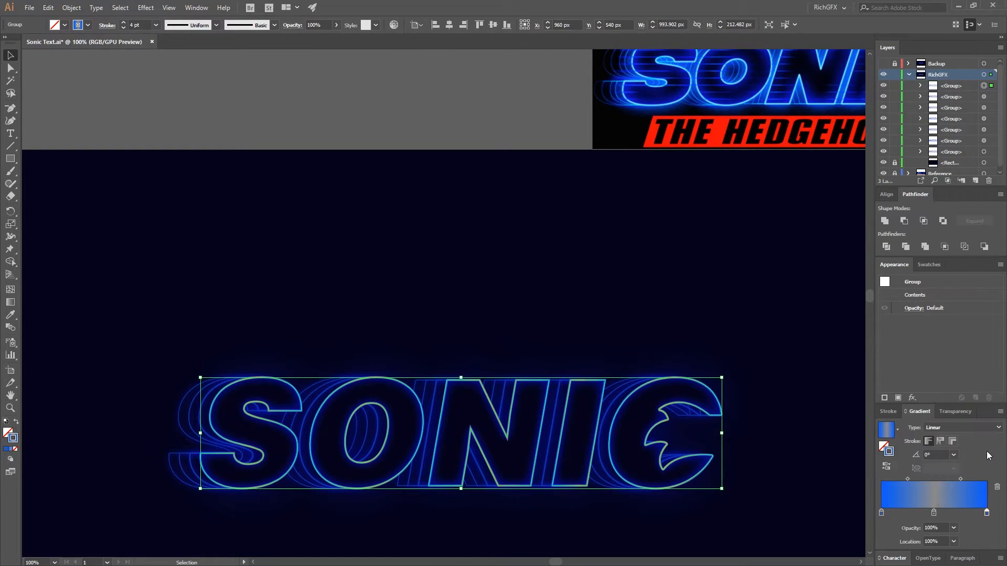
Set the gradient's middle colour stop to #00ffff in RGB mode and deselect the SONIC outline.
double_click(934, 512)
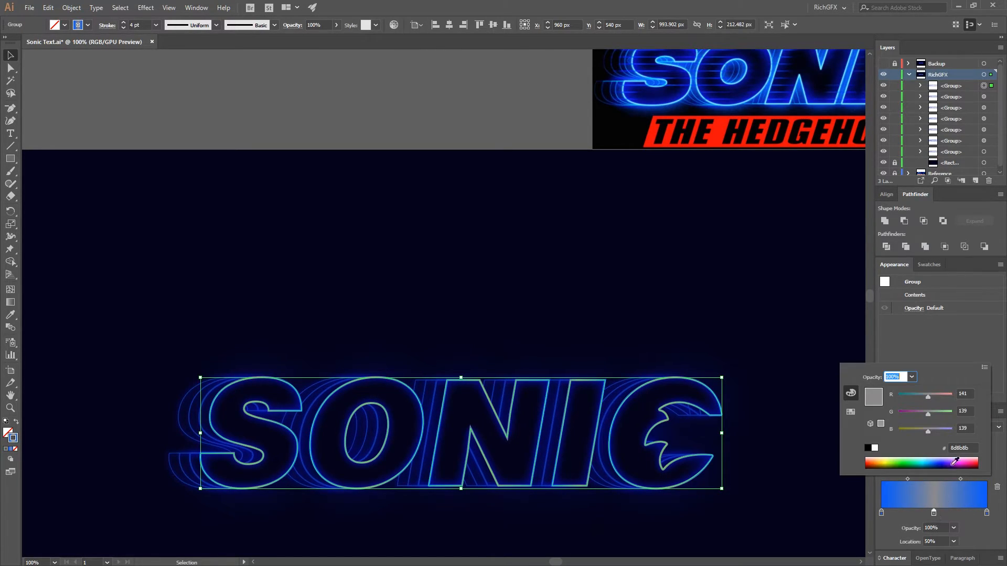
left_click(984, 367)
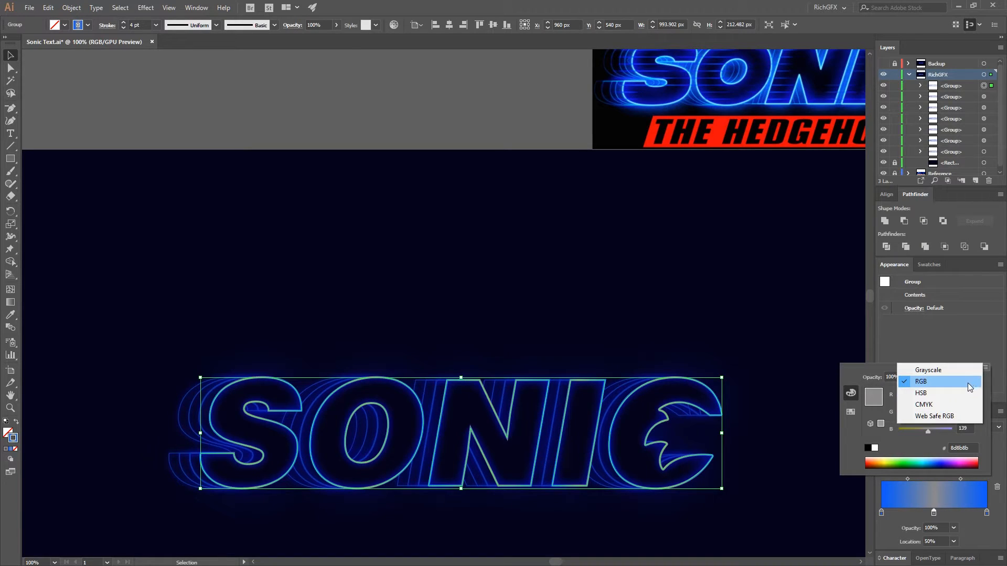
left_click(967, 447)
double_click(966, 447)
key("BackSpace")
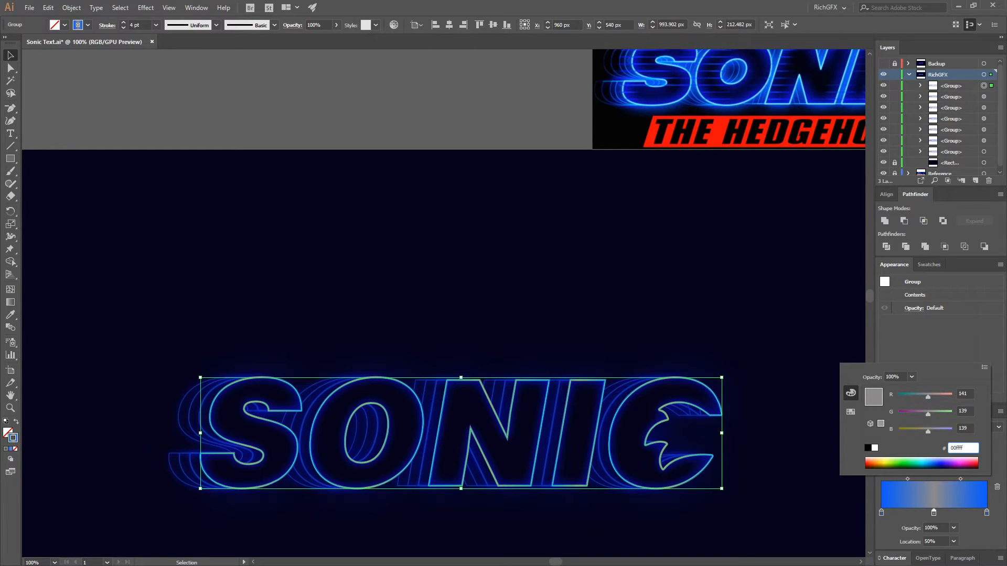
type("00ffff")
key("Return")
left_click(813, 439)
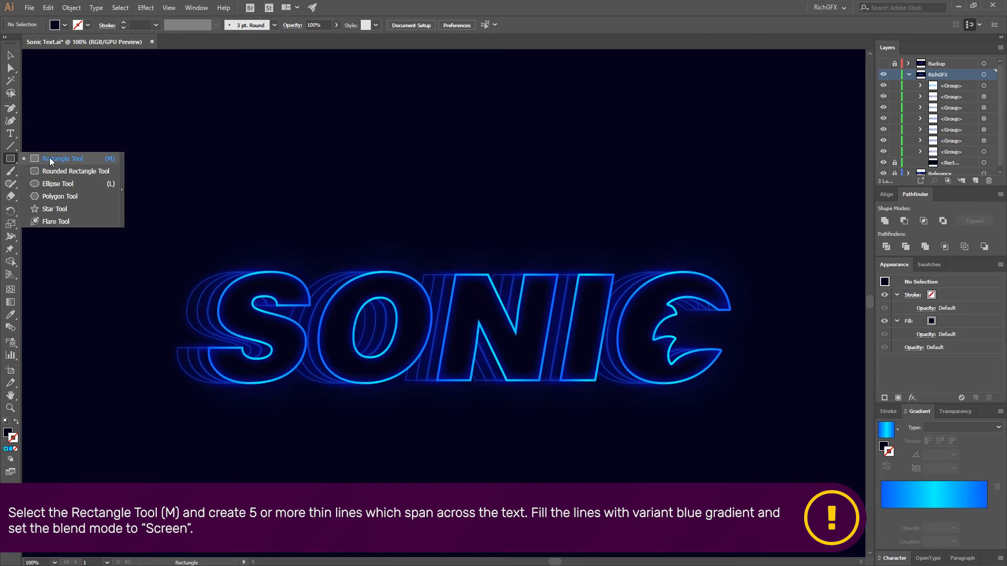
Draw a thin rectangle about 1054 × 5 px across the lettering and centre it horizontally and vertically on the SONIC outline.
left_click(42, 158)
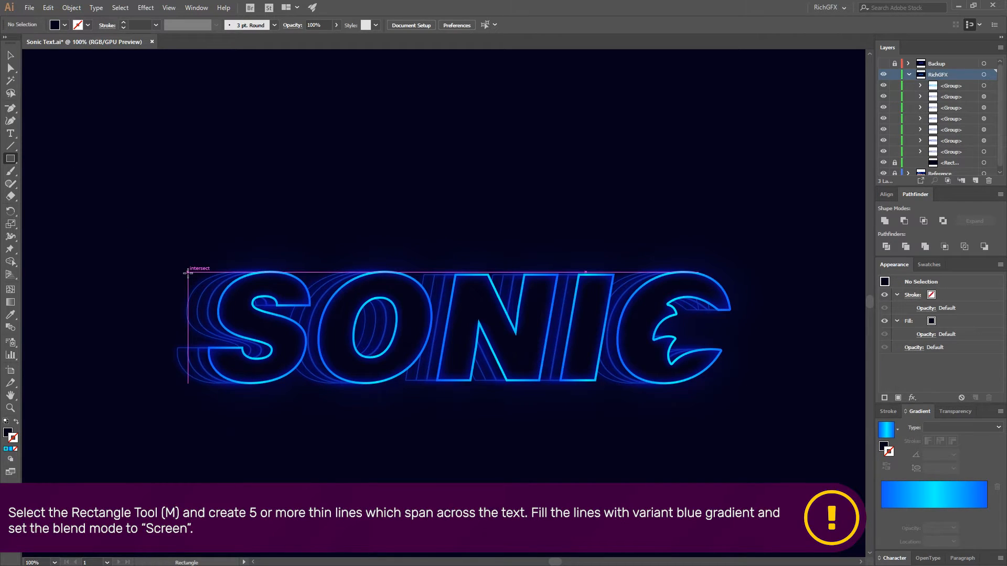
left_click_drag(178, 273, 731, 274)
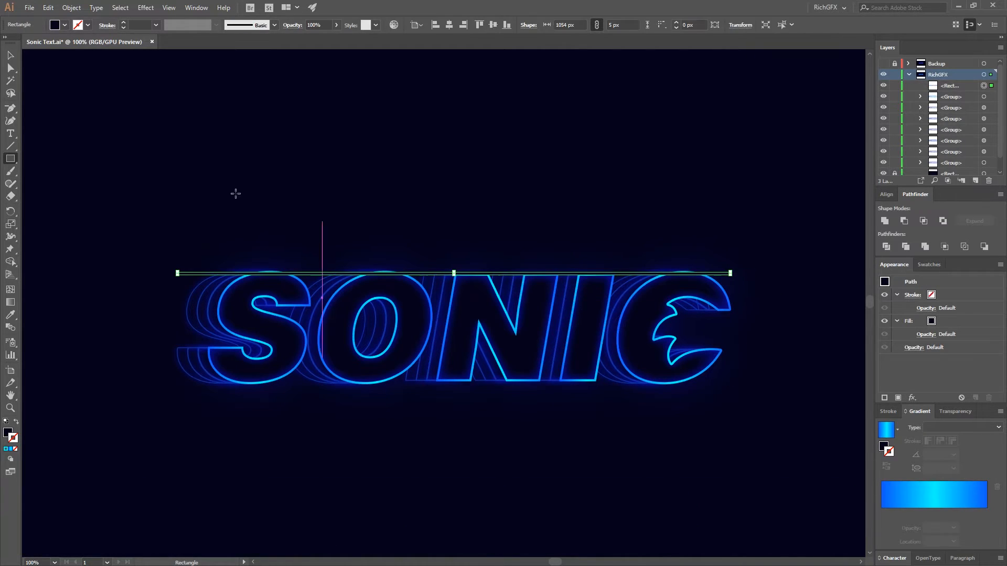
left_click(10, 55)
left_click(518, 315, "shift")
left_click(449, 25)
left_click(493, 24)
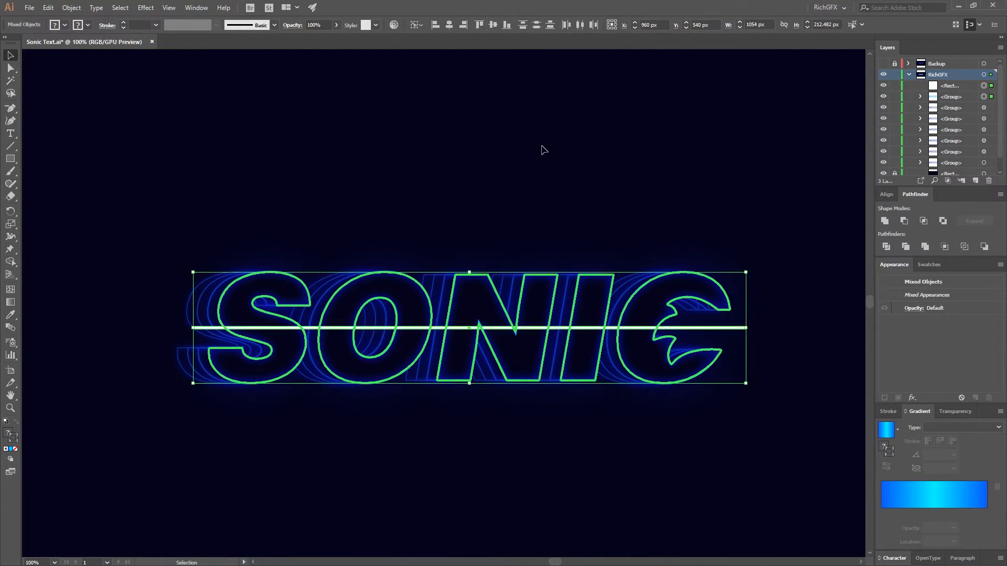
Duplicate the thin line above and below the centre to make five evenly spaced horizontal lines across the lettering.
left_click(517, 99)
left_click_drag(733, 329, 745, 350)
key("ctrl+z")
key("alt+shift+Up")
key("shift+Up")
key("alt+shift+Up")
key("shift+Up")
Select all five thin lines and stretch their left ends outward to a width of 1084 px.
left_click(724, 295)
left_click(742, 307)
left_click(744, 286, "shift")
left_click(745, 370)
left_click(745, 349, "shift")
left_click(745, 328, "shift")
left_click(745, 307, "shift")
left_click(745, 287, "shift")
left_click_drag(193, 327, 177, 329)
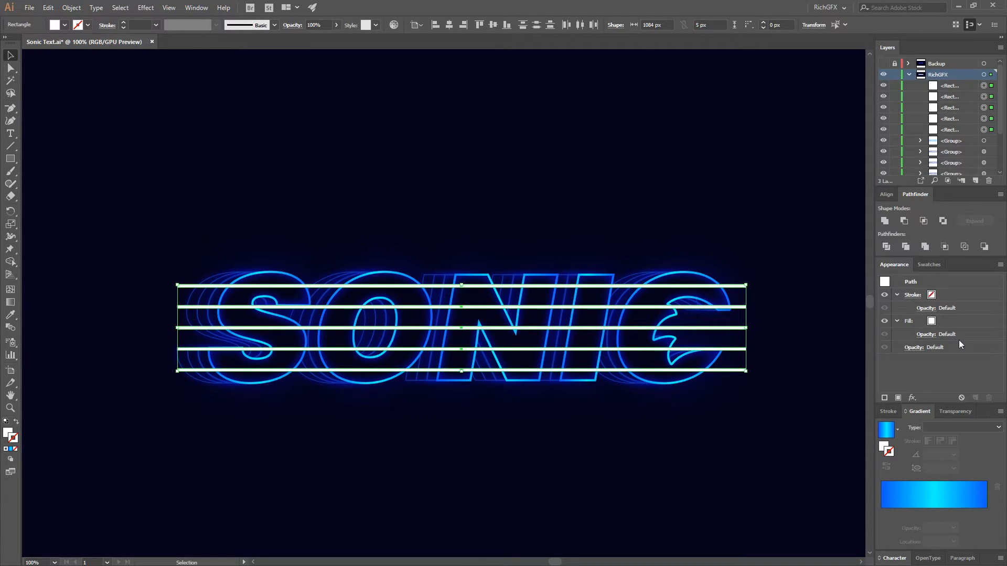
Set the blend mode of the five selected lines to Screen and deselect them.
left_click(955, 411)
left_click(920, 504)
left_click(902, 371)
left_click(834, 351)
Select the five lines and fill them with a linear gradient of stops #04031c, #0000ff, #04031c, #02027c and #04031c.
left_click(743, 370)
left_click(743, 349, "shift")
left_click(744, 329, "shift")
left_click(745, 307, "shift")
left_click(745, 287, "shift")
double_click(8, 434)
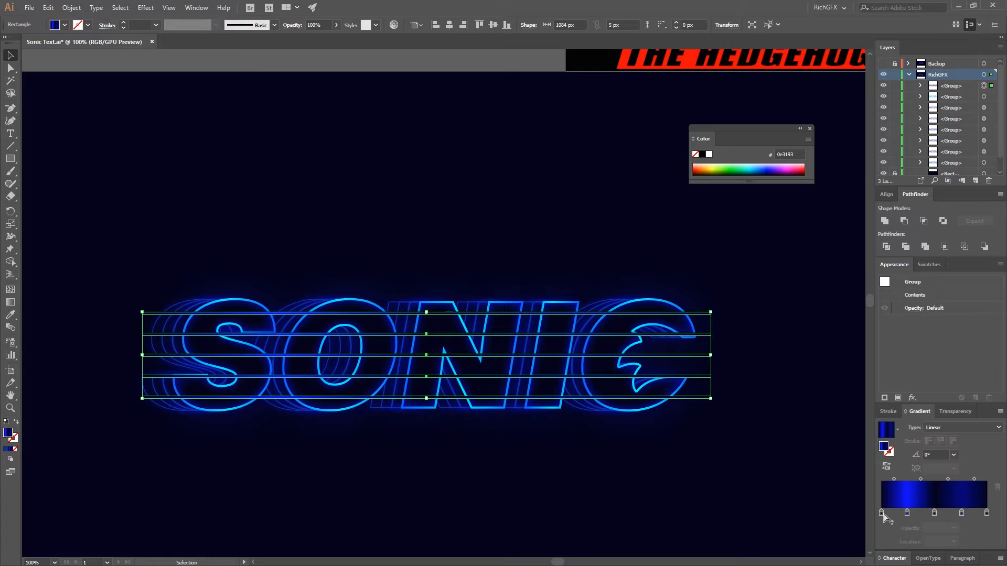
Examine the RGB hex codes of the first three colour stops in the lines' gradient.
double_click(881, 513)
left_click(986, 367)
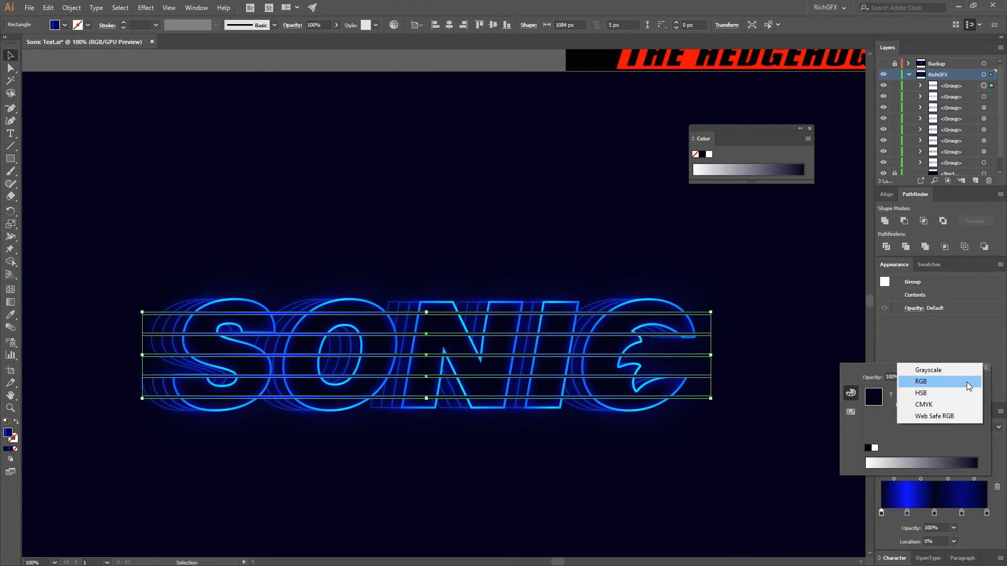
left_click(967, 381)
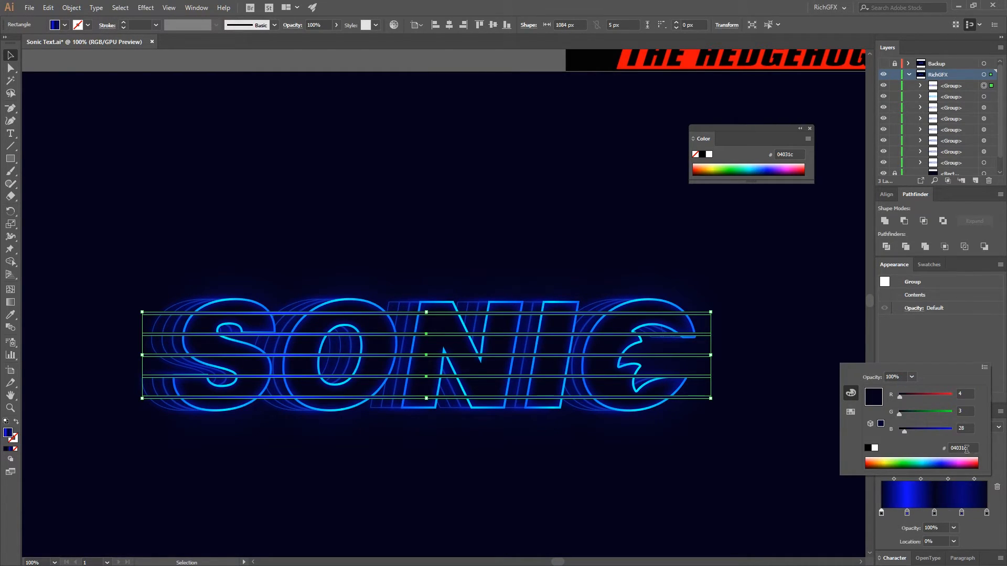
left_click(966, 449)
double_click(907, 513)
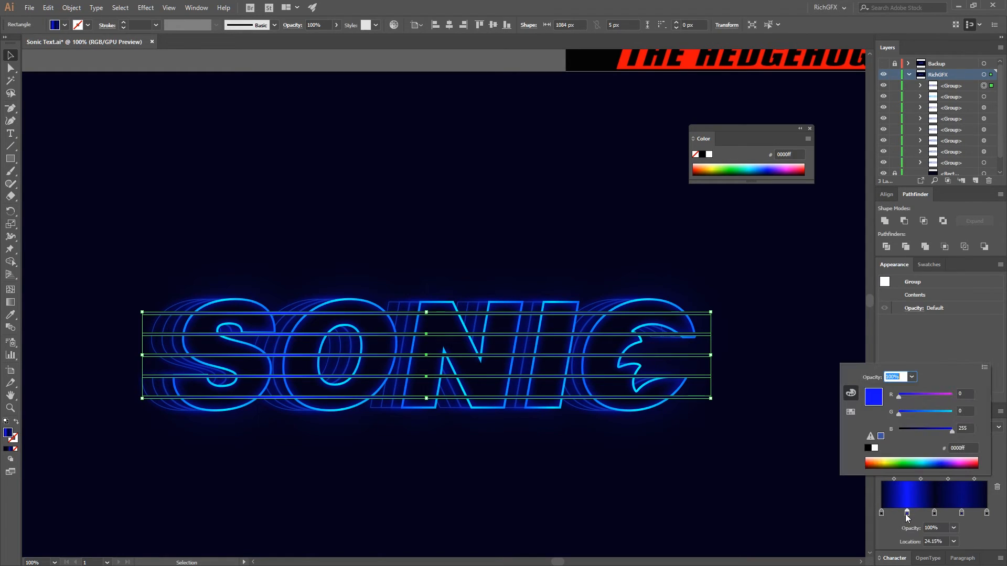
left_click(963, 449)
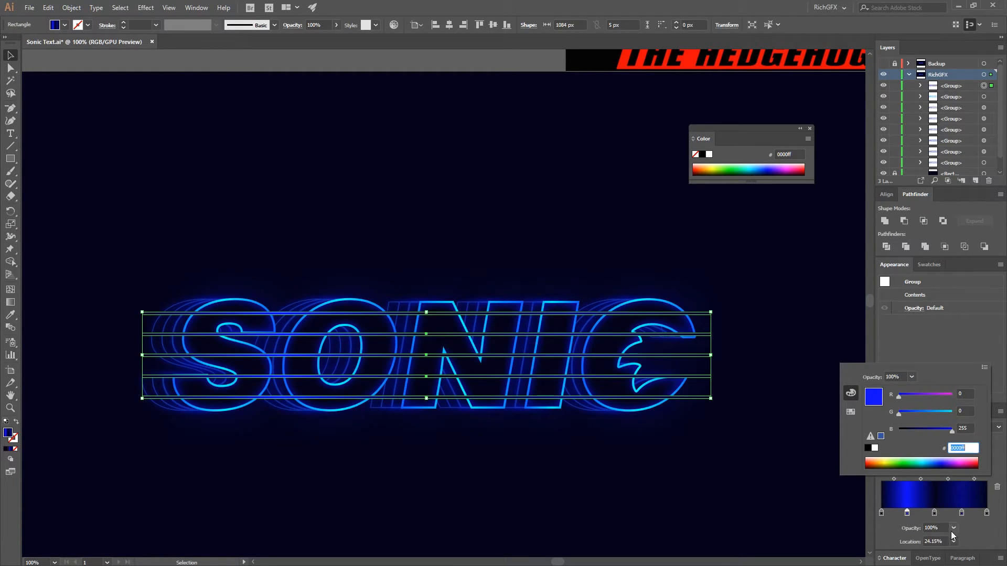
double_click(934, 513)
left_click(984, 368)
left_click(917, 383)
double_click(962, 448)
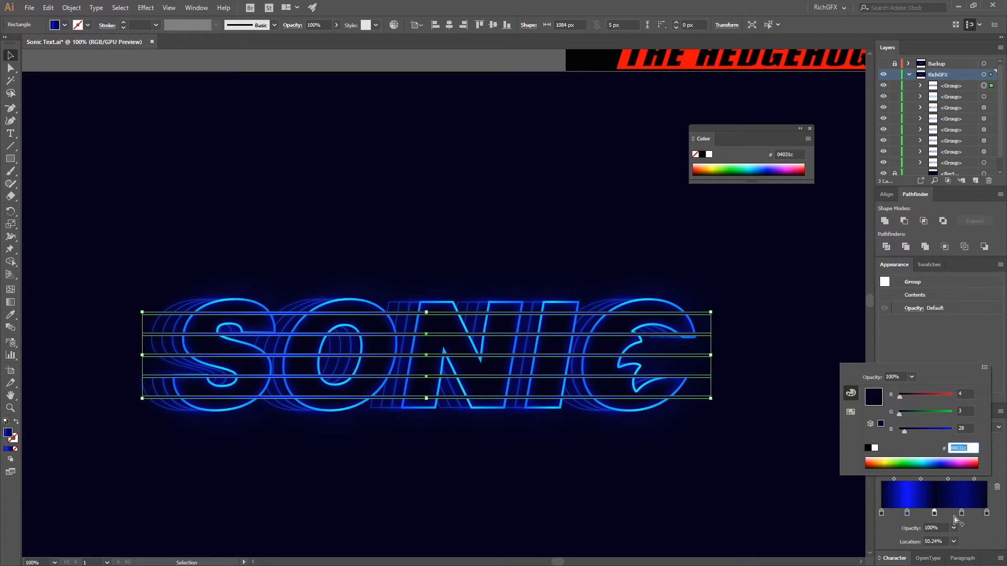
Examine the RGB hex codes of the gradient's last two colour stops, deselect the lines and close the floating Color window.
double_click(961, 513)
left_click(984, 368)
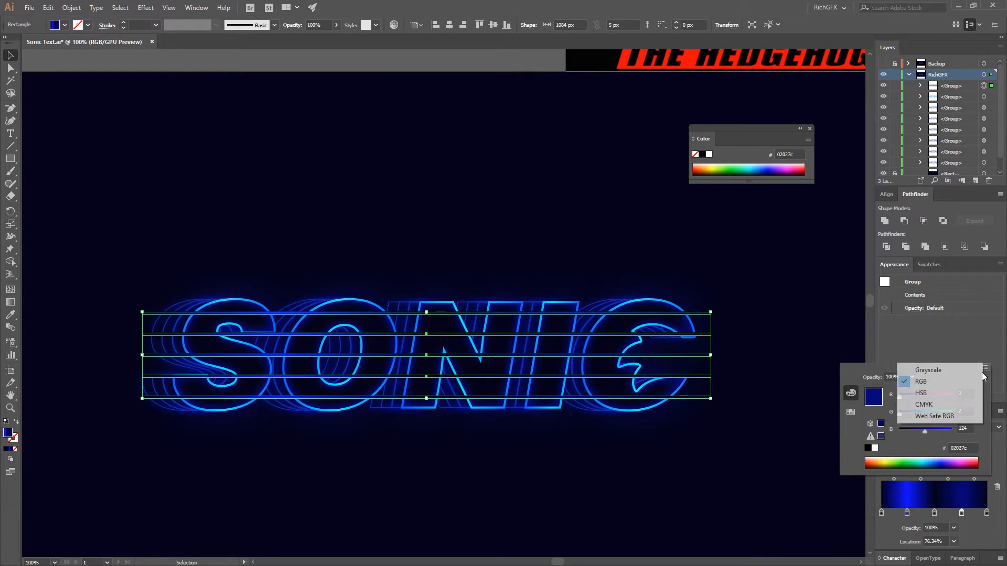
left_click(970, 385)
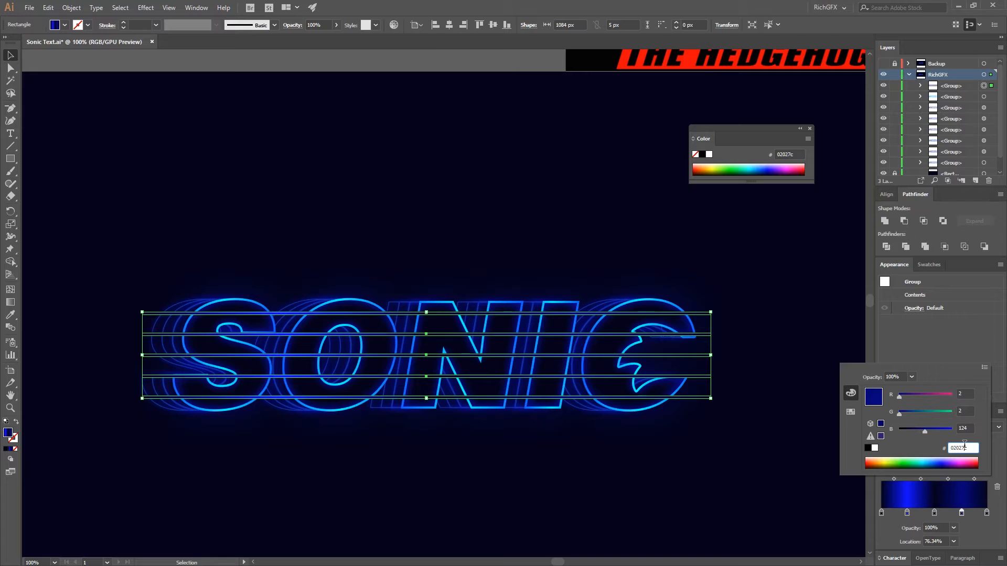
double_click(986, 512)
left_click(984, 368)
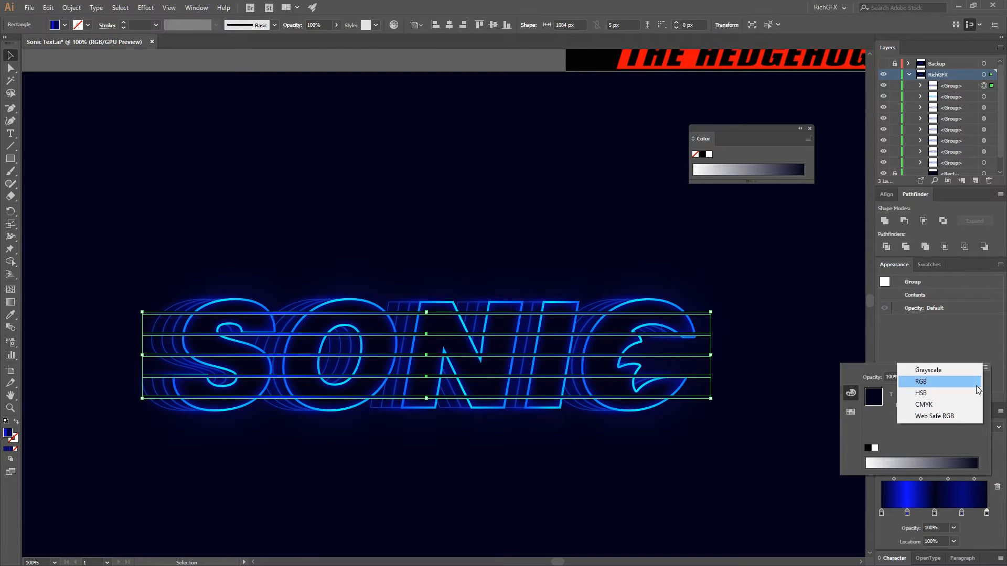
left_click(977, 385)
left_click(971, 450)
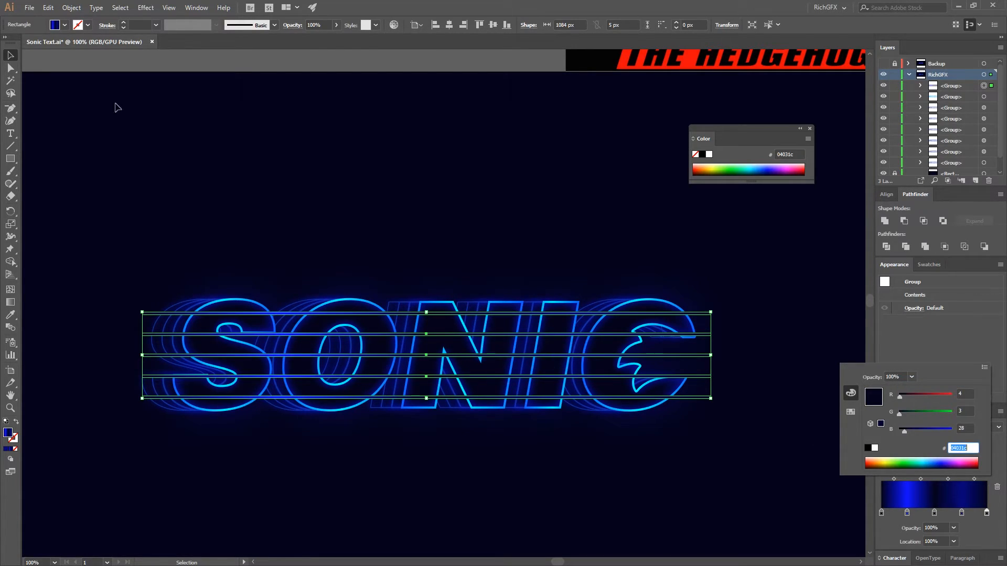
left_click(11, 58)
left_click(742, 295)
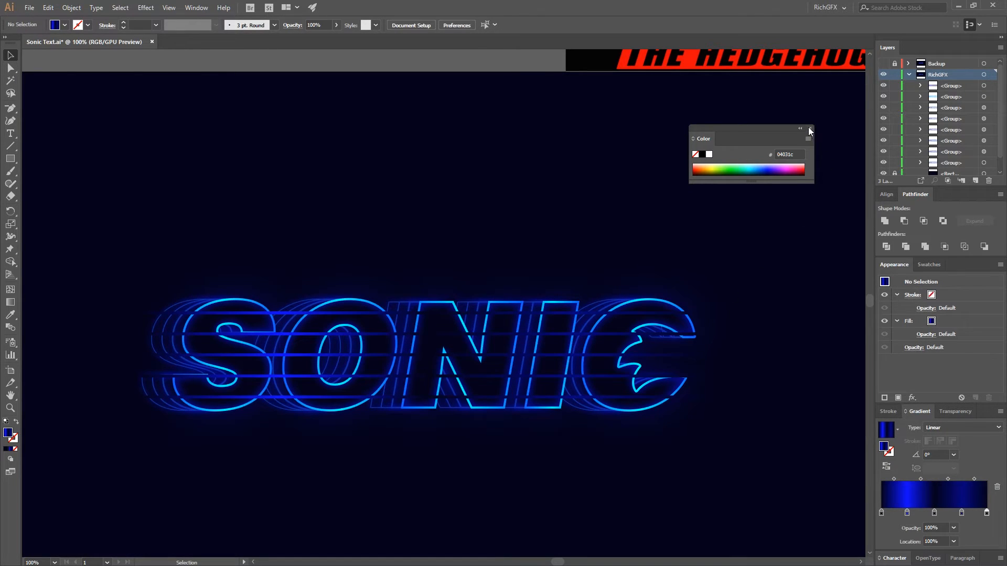
left_click(810, 129)
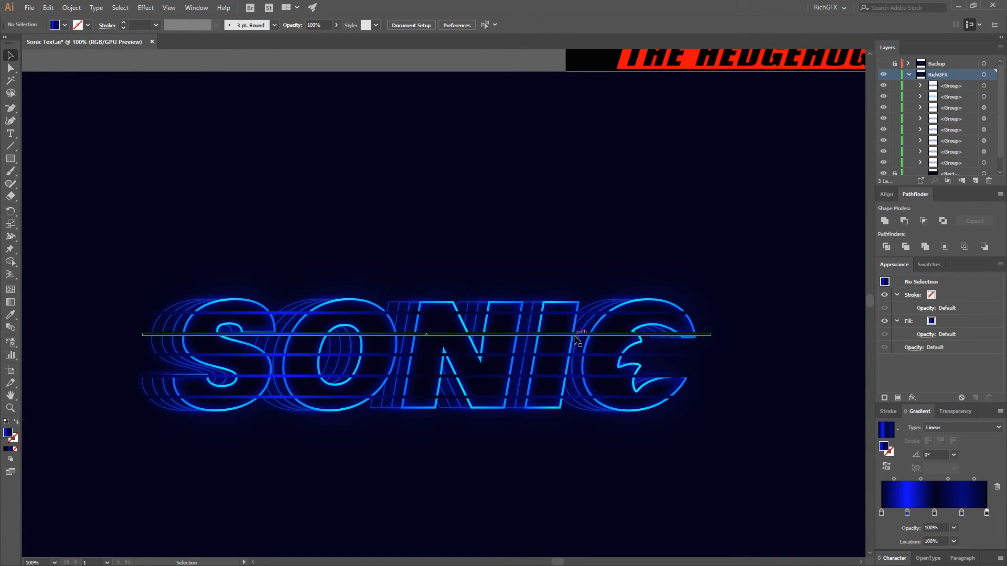
Set the blend mode of the grouped gradient lines to Screen and deselect the group.
left_click(575, 337)
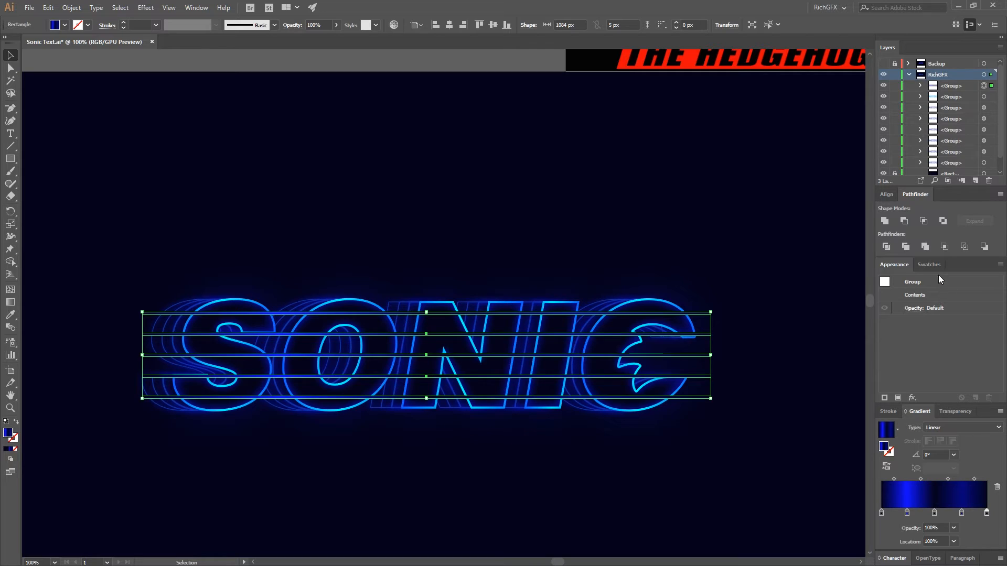
left_click(955, 410)
left_click(921, 504)
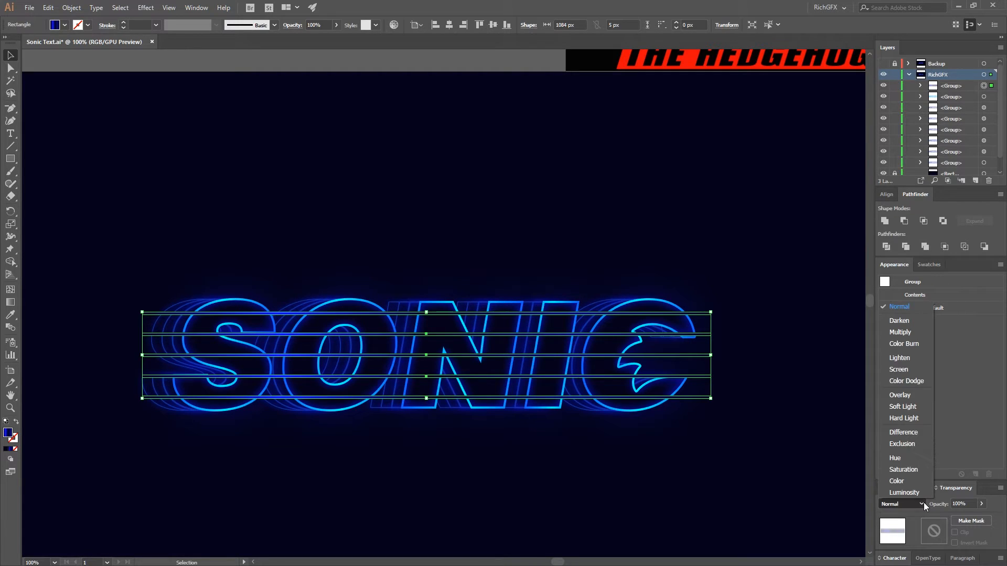
left_click(907, 369)
left_click(781, 421)
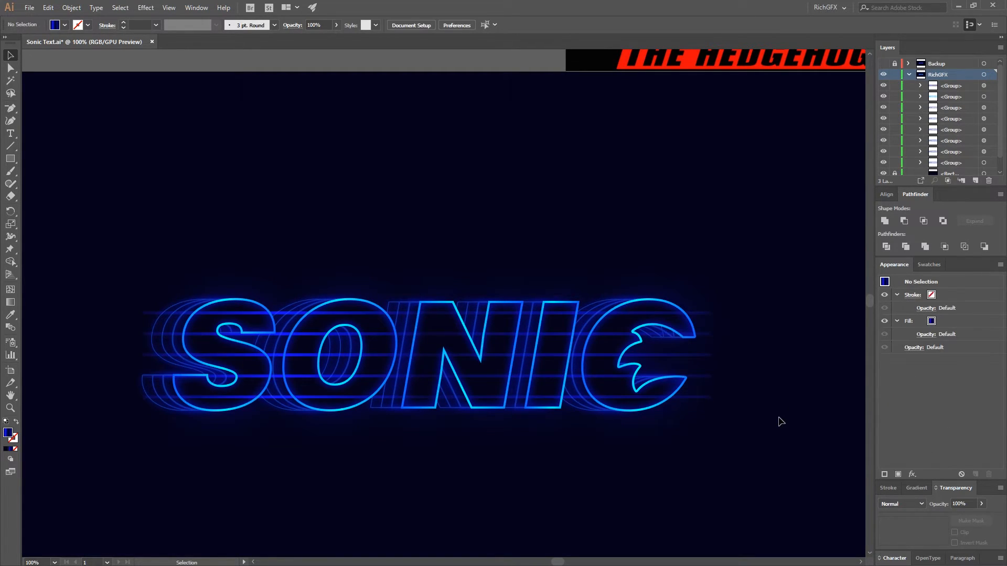
Using Shape Builder with the lines and the rearmost SONIC outline, remove the first and third lines' ends protruding left of the S.
left_click_drag(743, 427, 807, 432)
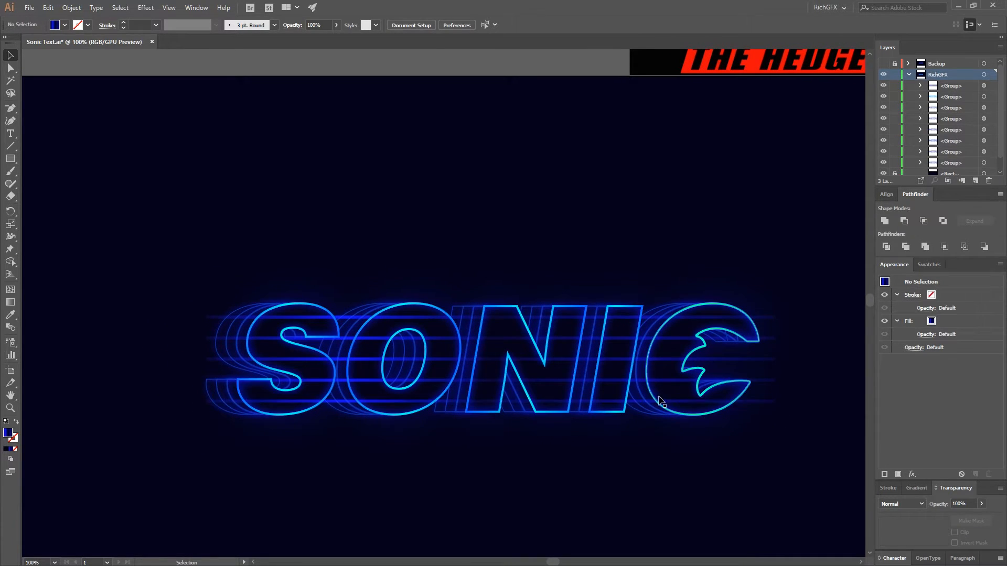
left_click(641, 381)
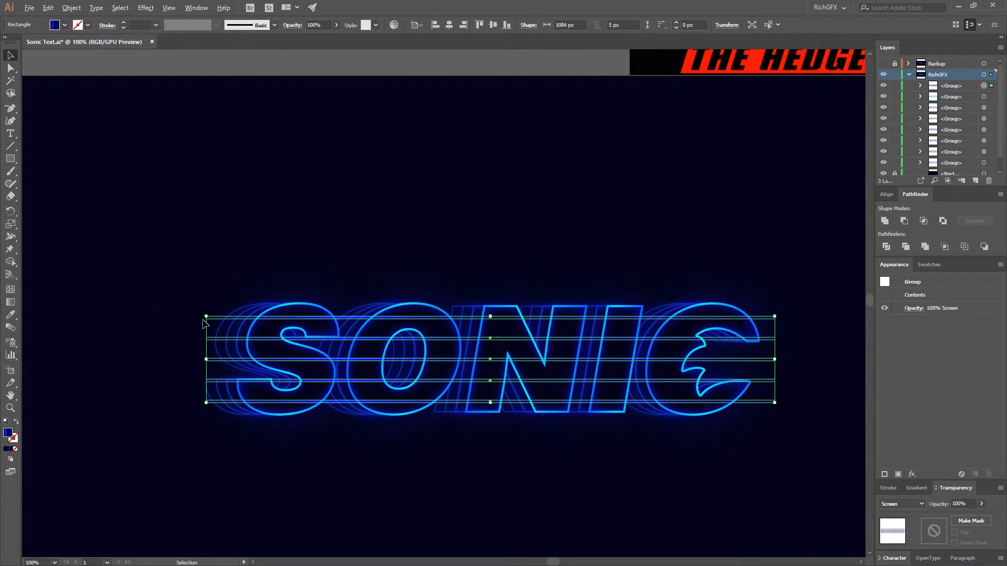
scroll(207, 321, "up", 3)
left_click(259, 306, "shift")
key("shift+m")
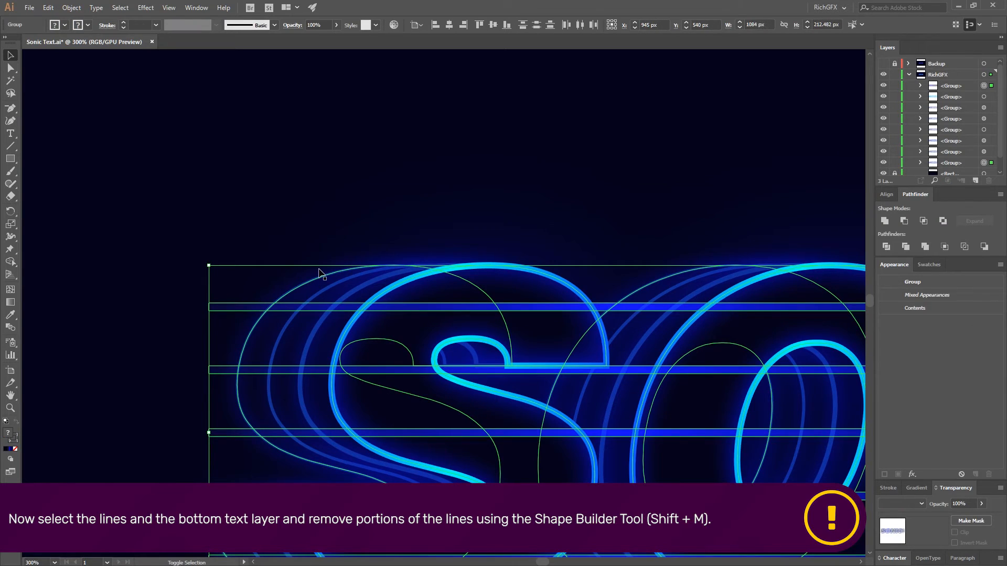
scroll(314, 283, "down", 3)
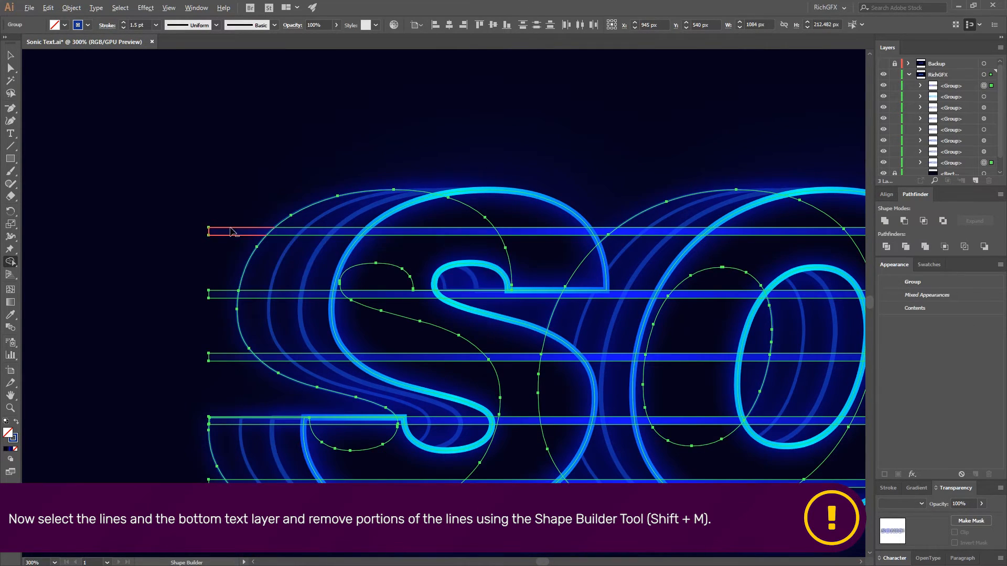
left_click(226, 359, "alt")
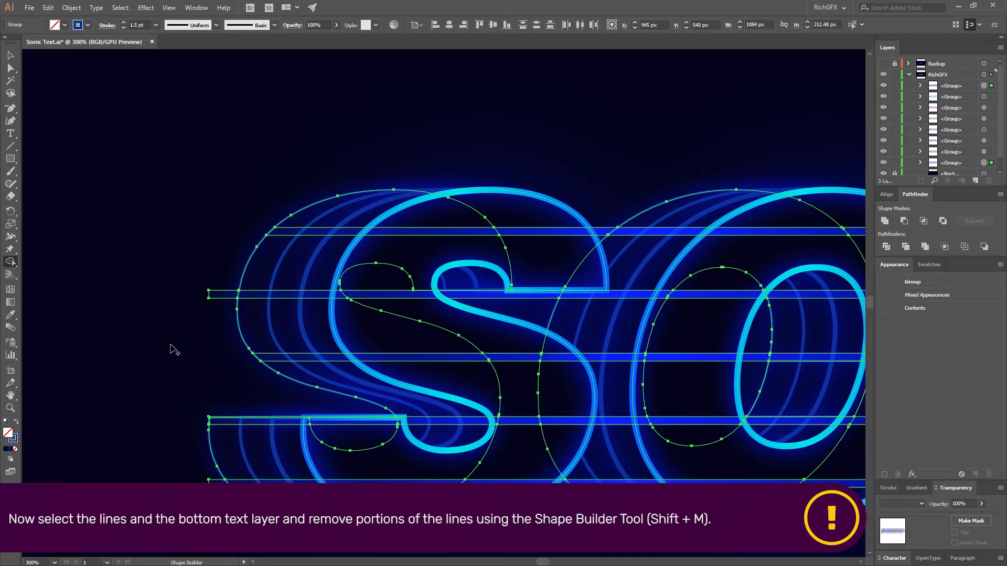
left_click(11, 55)
left_click(139, 157)
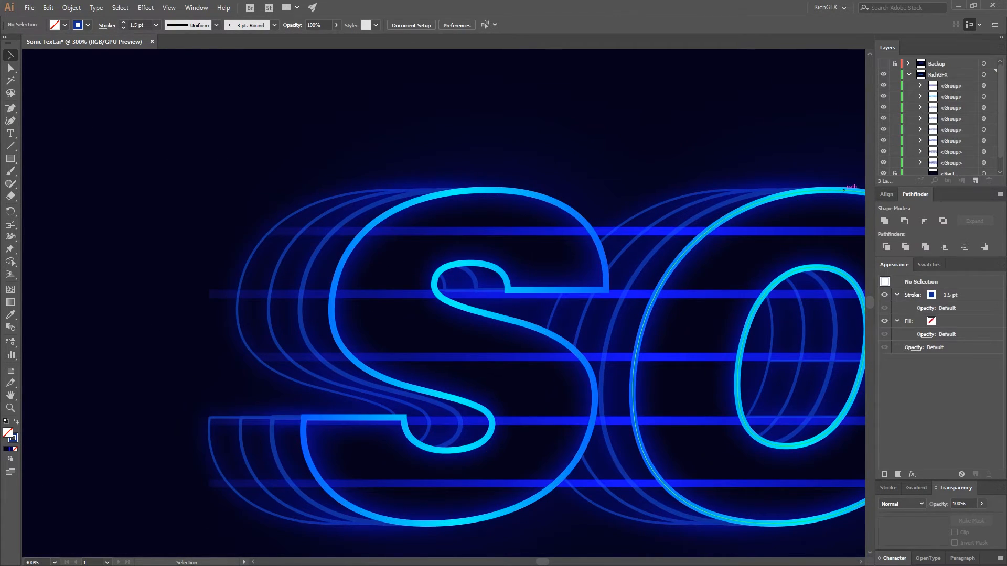
Using Shape Builder with the lines and the second SONIC outline, remove the second and fifth lines' ends left of that S.
left_click(984, 153)
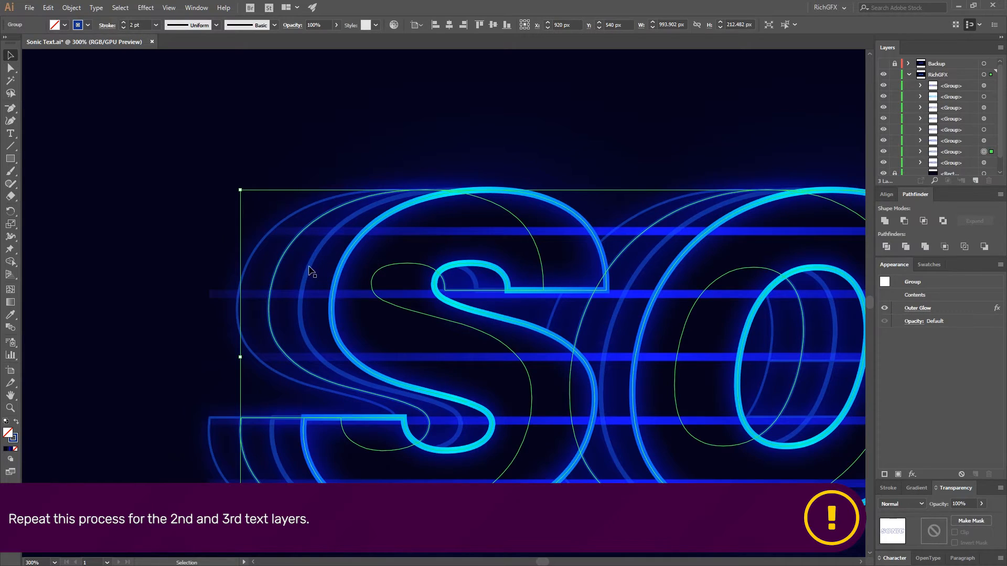
left_click(219, 298, "shift")
key("shift+m")
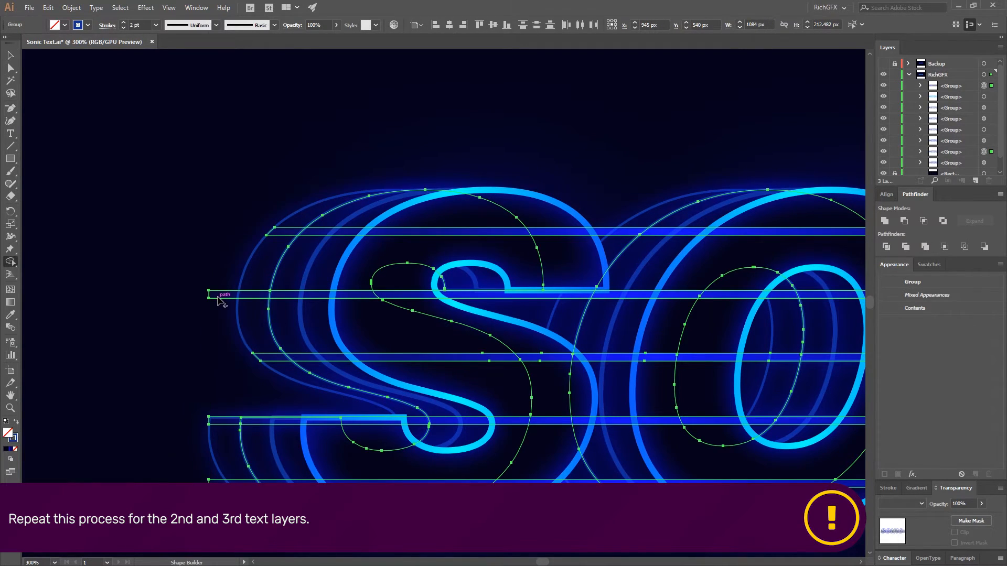
left_click(220, 294, "alt")
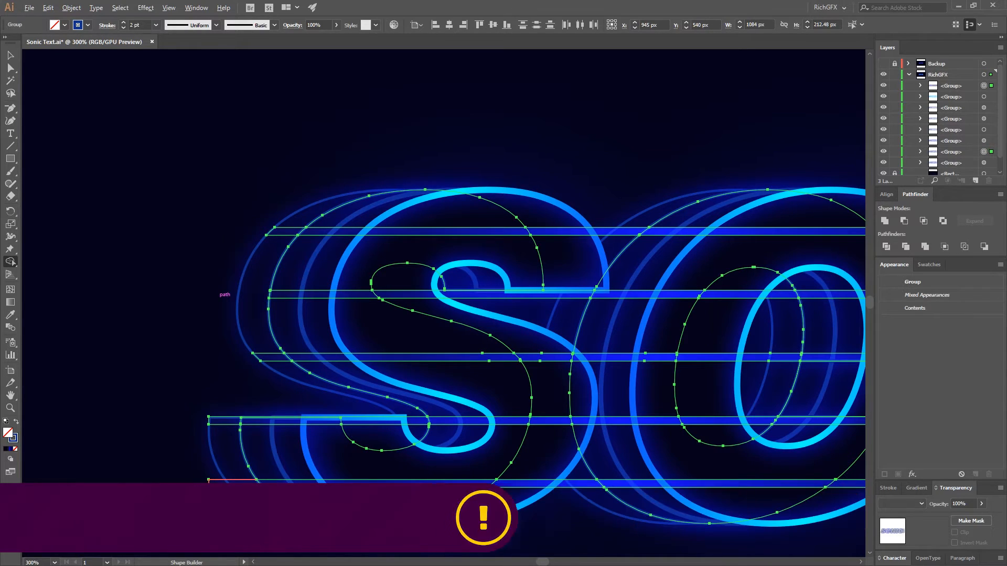
left_click(10, 55)
left_click(135, 256)
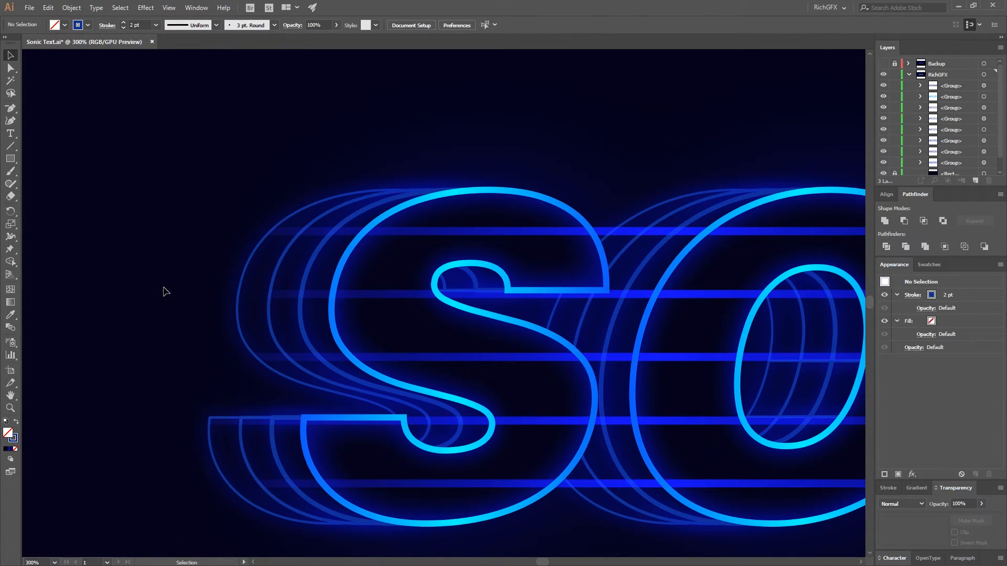
Copy the dark background rectangle of the artboard and lock the original.
scroll(165, 291, "down", 3)
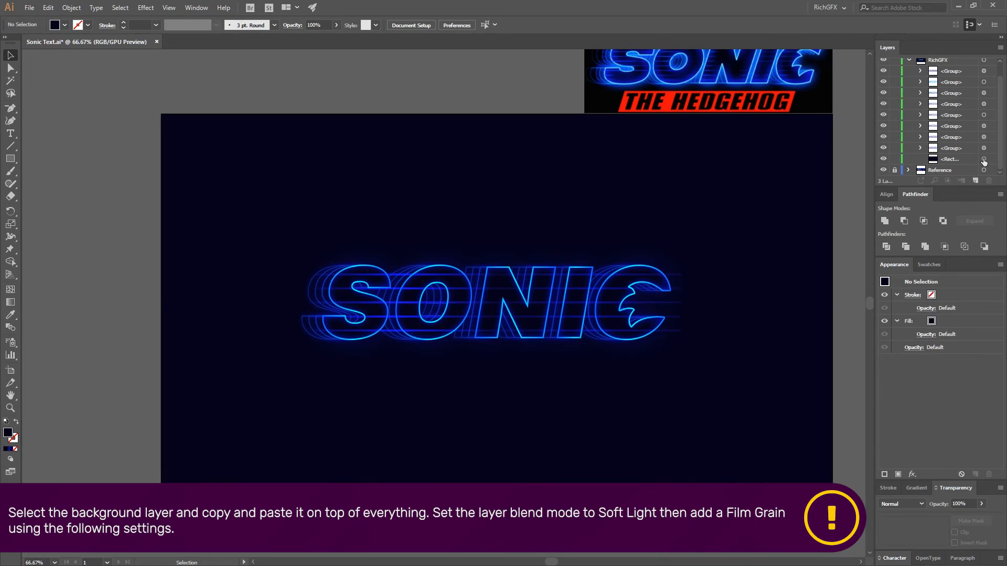
left_click(984, 158)
left_click(49, 8)
left_click(75, 58)
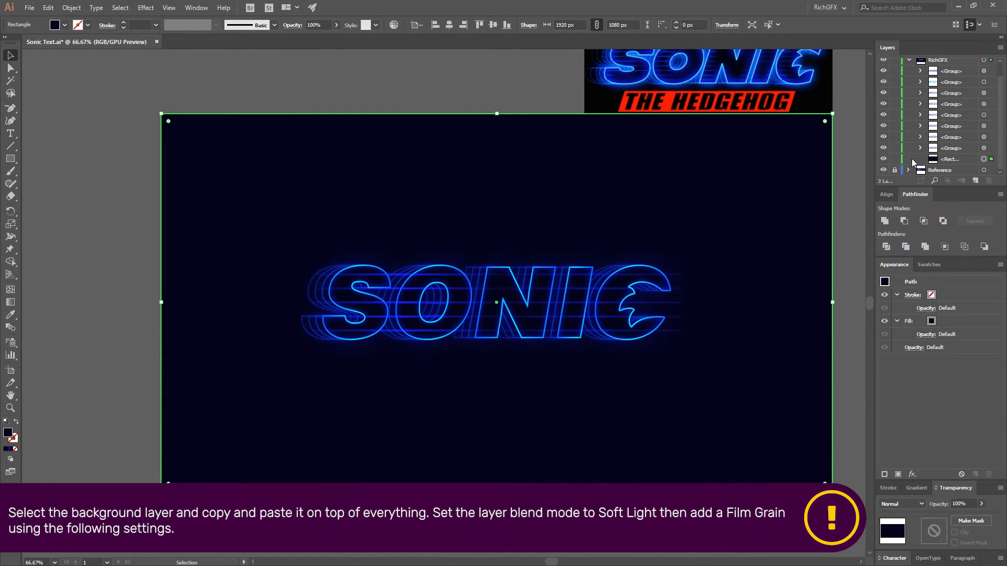
left_click(894, 159)
Paste the background copy in front of the topmost group in the RichGFX layer.
scroll(962, 96, "up", 1)
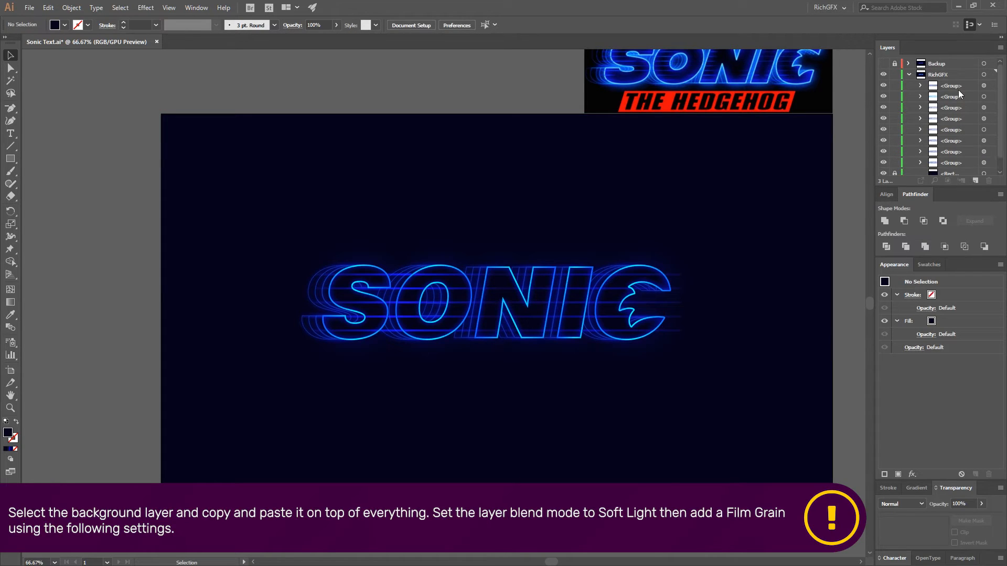
left_click(947, 86)
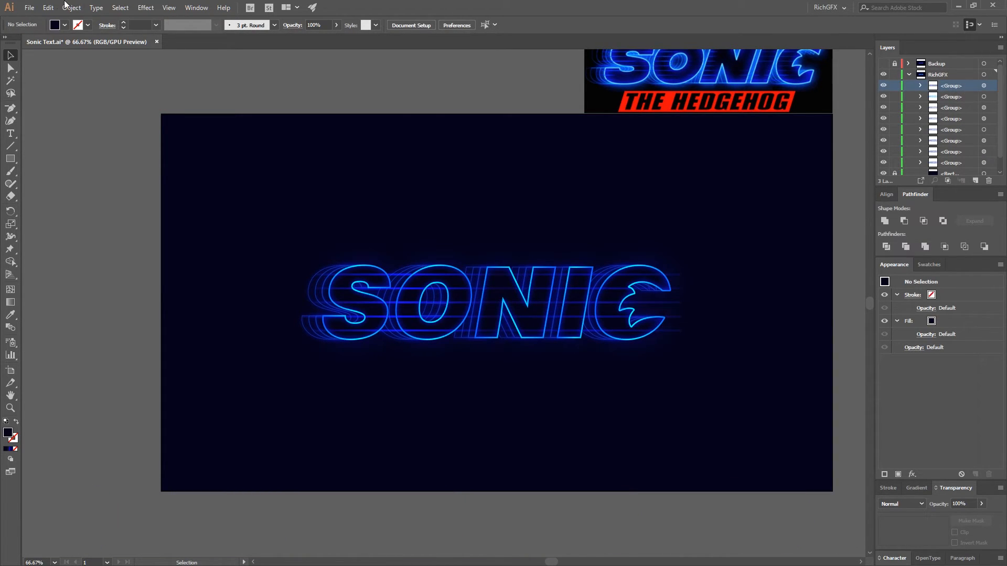
left_click(48, 7)
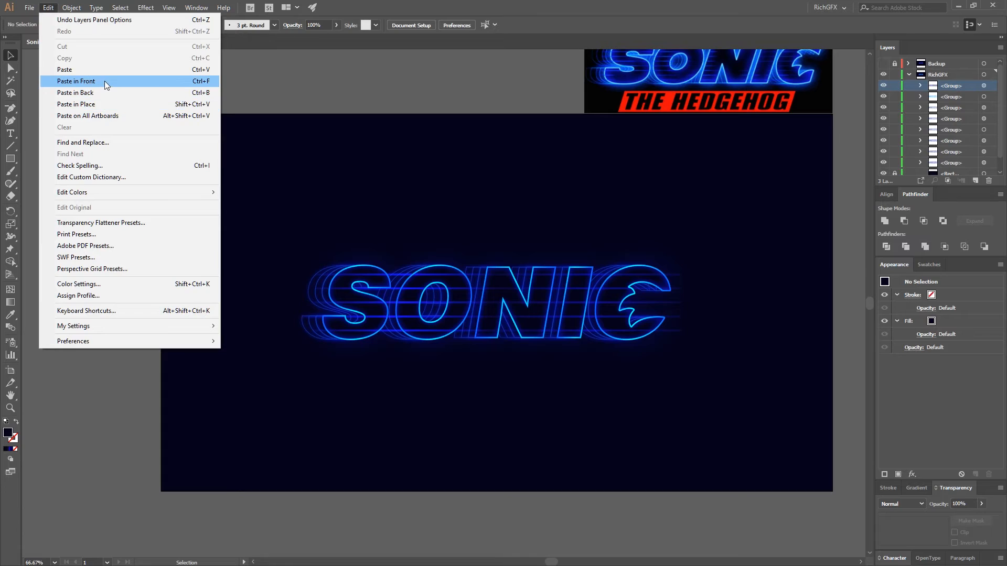
left_click(105, 81)
Apply a Film Grain effect to the pasted rectangle with Grain 10, Highlight Area 0 and Intensity 10.
left_click(147, 8)
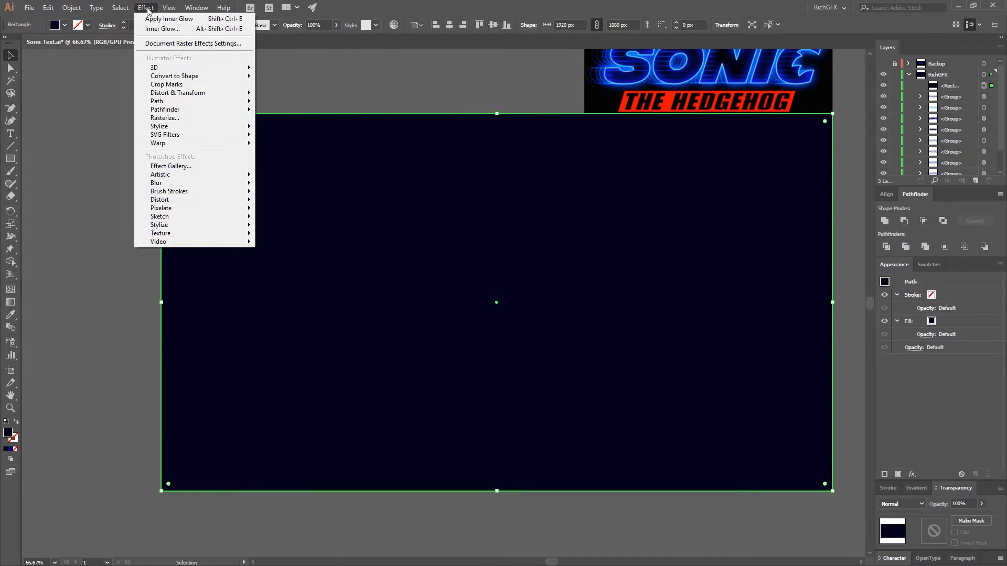
mouse_move(173, 176)
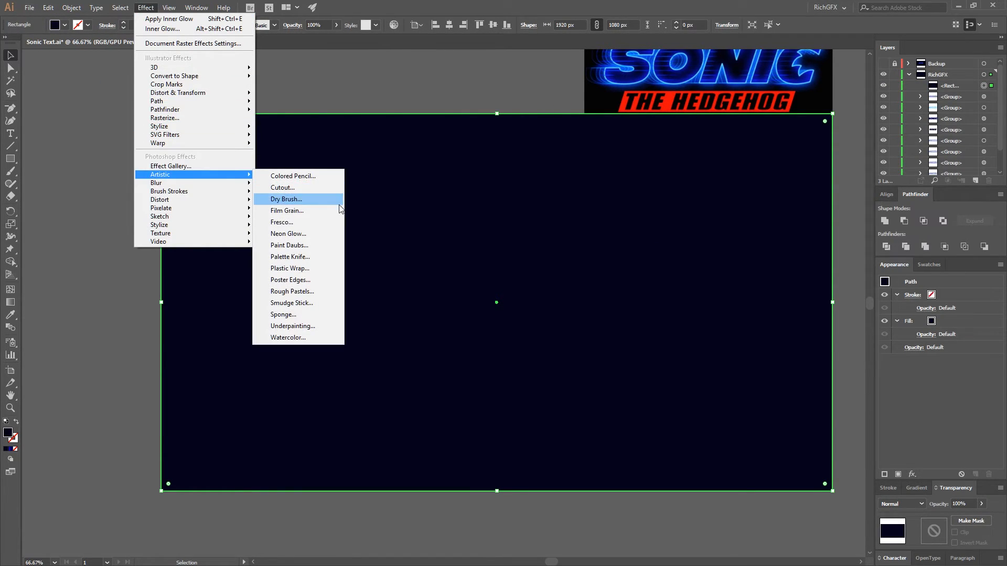
left_click(307, 212)
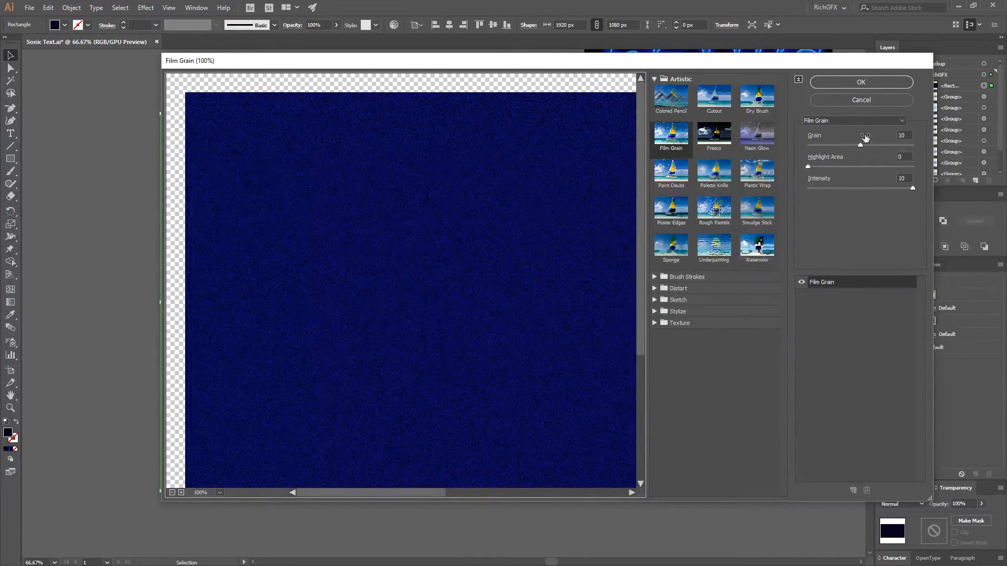
double_click(907, 136)
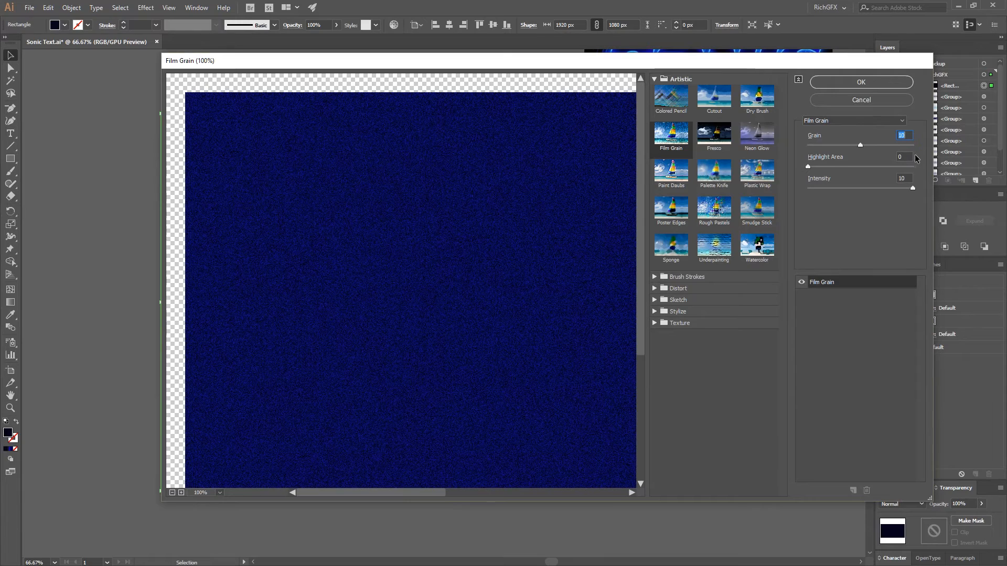
left_click(897, 294)
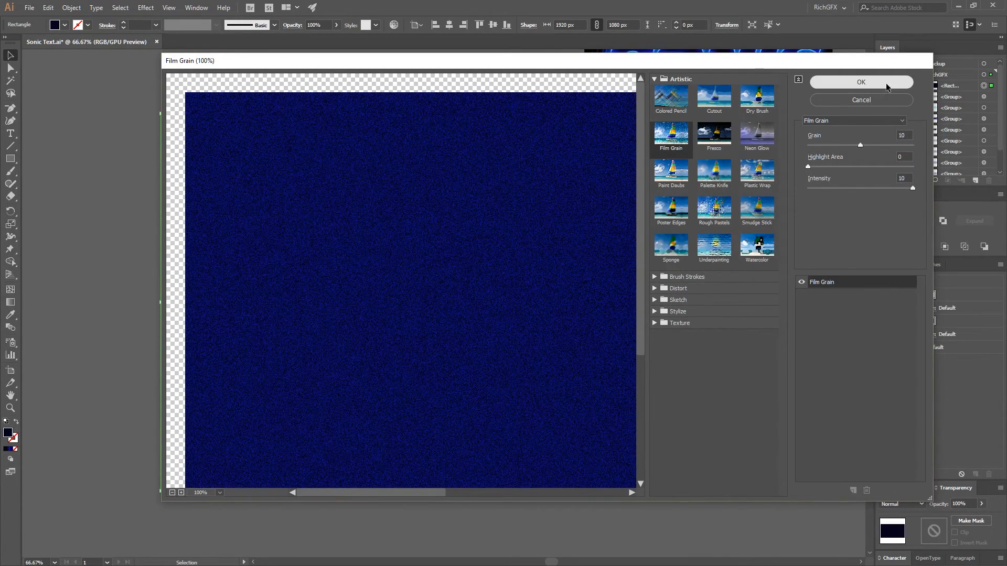
left_click(885, 83)
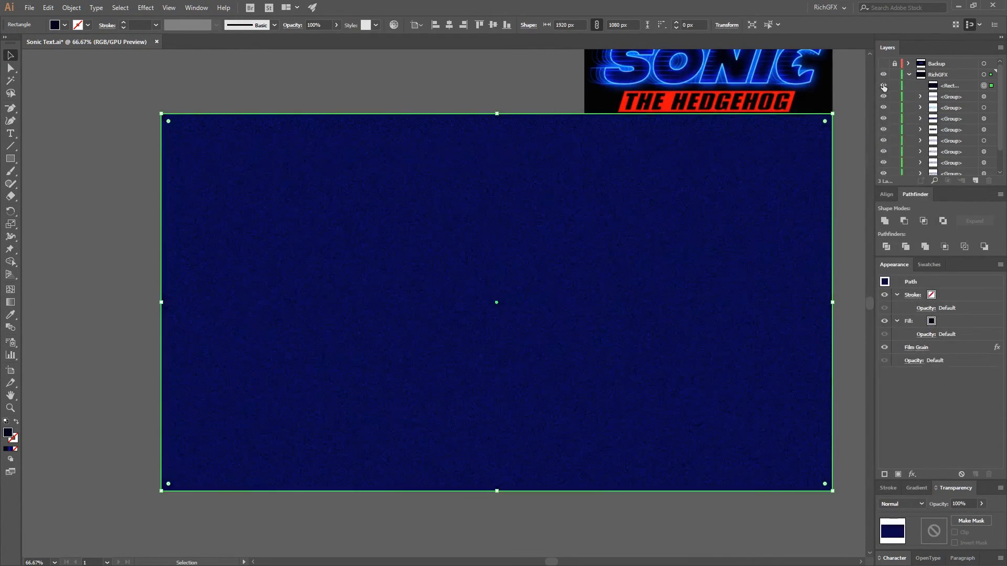
Set the blend mode of the film-grain rectangle to Soft Light and deselect it.
left_click(923, 507)
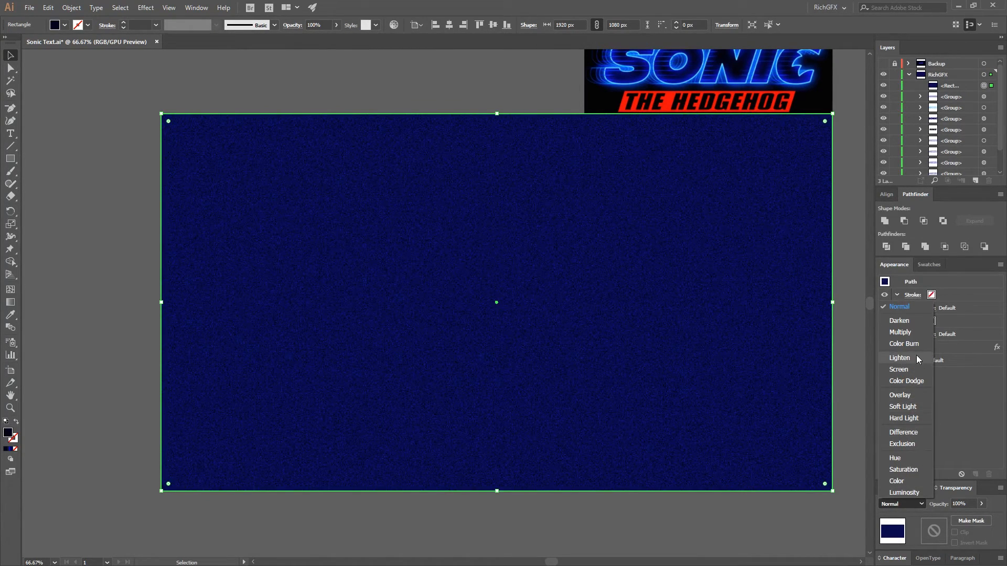
left_click(911, 408)
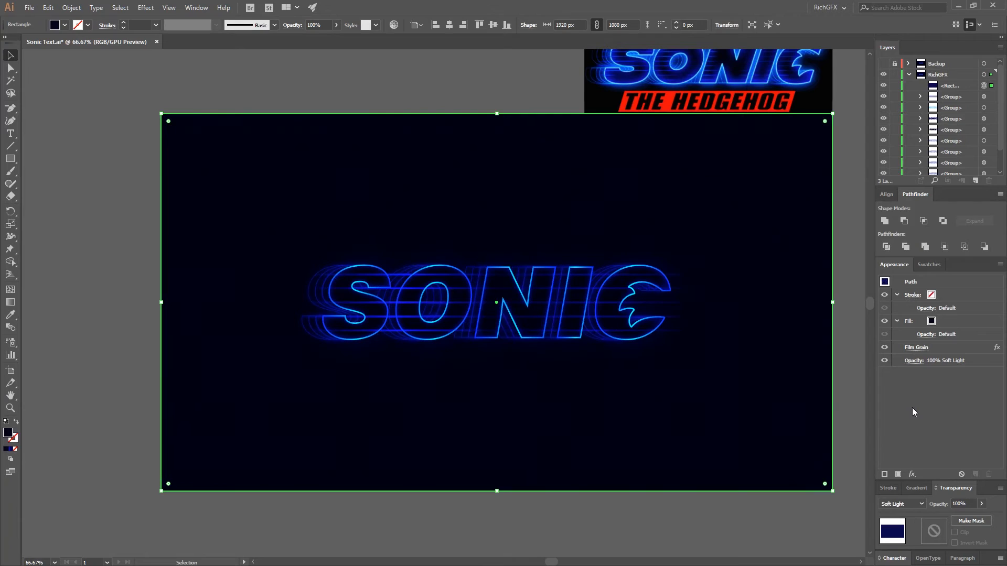
left_click(849, 307)
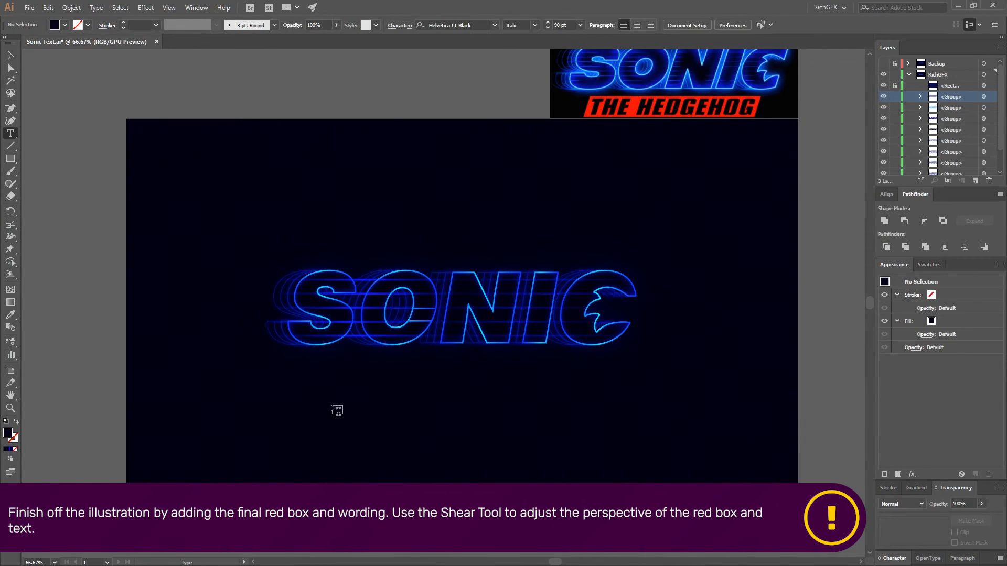
Draw a rectangle about 811 by 125 px beneath the SONIC lettering and fill it with the red sampled from the reference logo.
key("m")
left_click_drag(315, 361, 598, 404)
key("i")
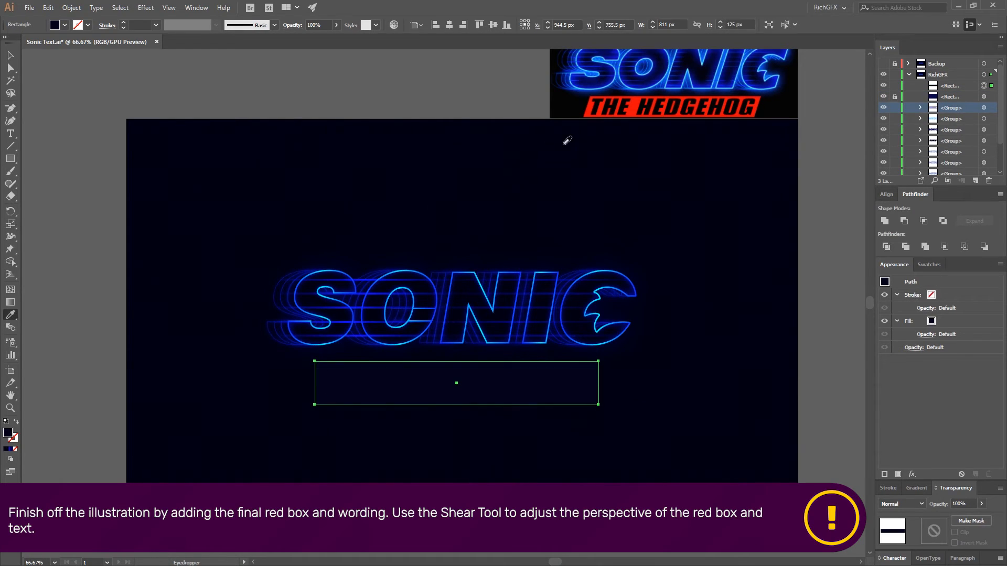
left_click(589, 112)
left_click(11, 56)
left_click(95, 147)
Add the text THE HEDGEHOG below the red box and colour it with the dark blue sampled from the background.
key("t")
left_click(337, 442)
type("THE HED")
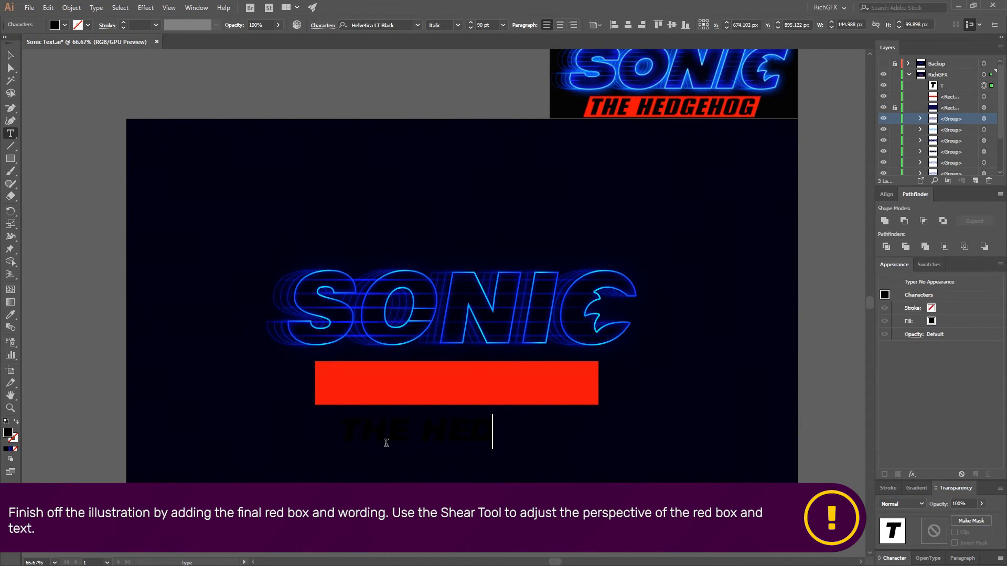
left_click(11, 55)
key("i")
left_click(697, 417)
key("v")
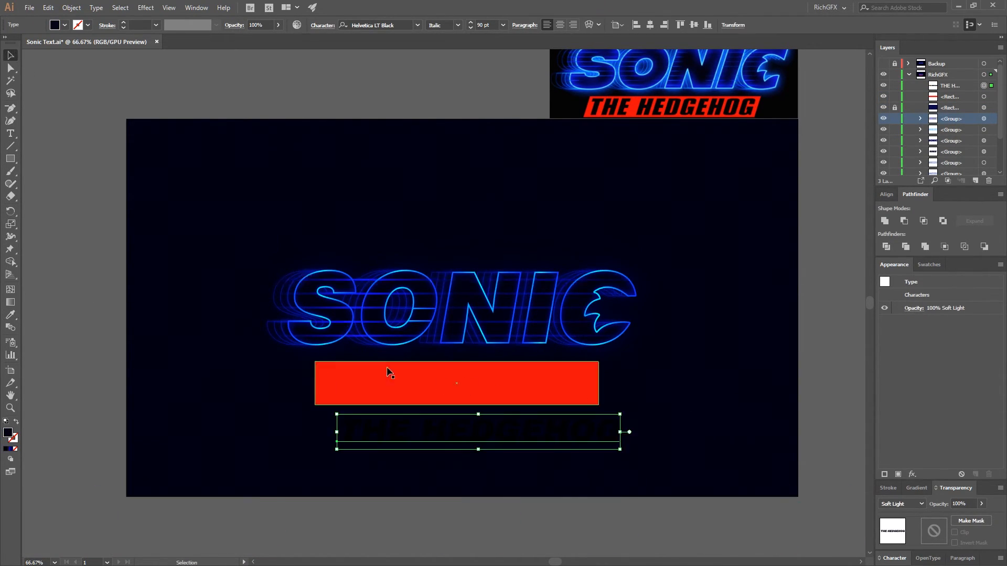
Centre the THE HEDGEHOG text horizontally and vertically on the red box.
left_click(387, 371, "shift")
left_click(352, 25)
left_click(396, 25)
Move the THE HEDGEHOG text and the red box beneath the film-grain rectangle in the stacking order and deselect them.
left_click(901, 504)
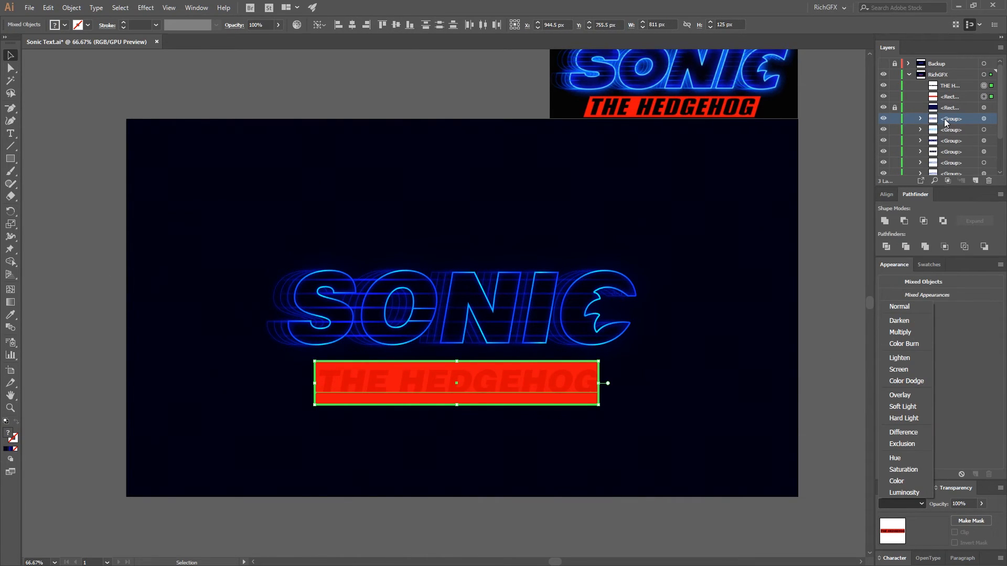
left_click(950, 97)
left_click(950, 86, "shift")
left_click_drag(954, 97, 954, 113)
left_click(839, 346)
Set the blend mode of the THE HEDGEHOG text to Normal.
left_click(585, 389)
left_click(900, 503)
left_click(894, 312)
scroll(395, 392, "up", 2)
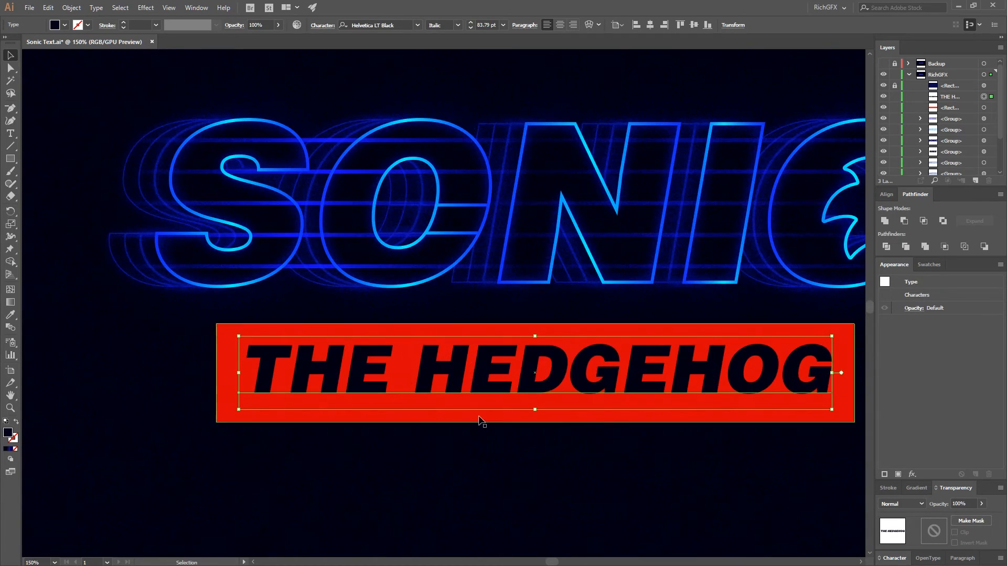
Convert the THE HEDGEHOG text to outlines and centre it horizontally and vertically on the red box.
left_click_drag(420, 401, 303, 369)
right_click(562, 330)
left_click(595, 415)
left_click(582, 379, "shift")
left_click(448, 25)
left_click(492, 24)
left_click(166, 286)
Shear the red box and the outlined text horizontally so they lean right, about 776 px wide overall.
left_click(10, 69)
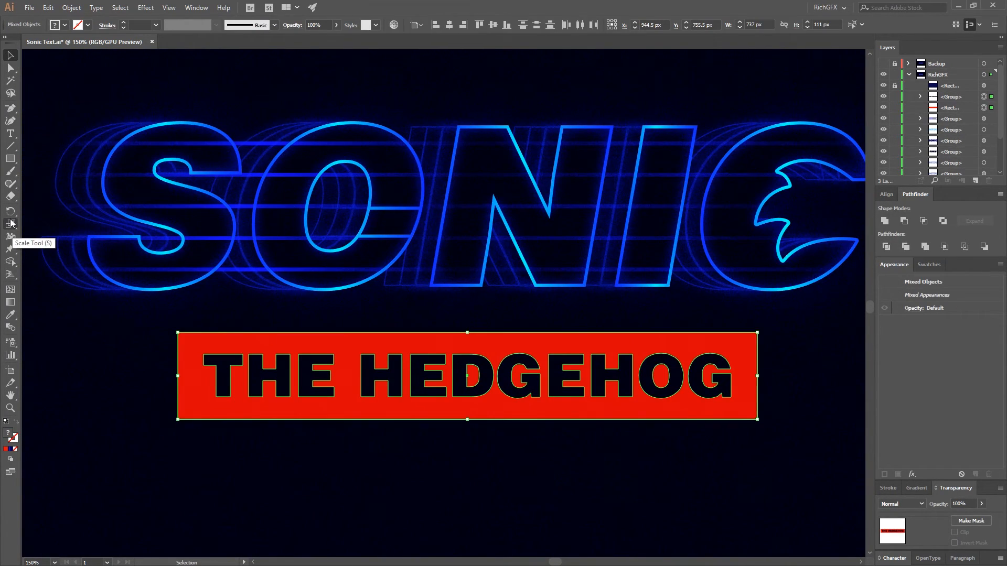
left_click(10, 224)
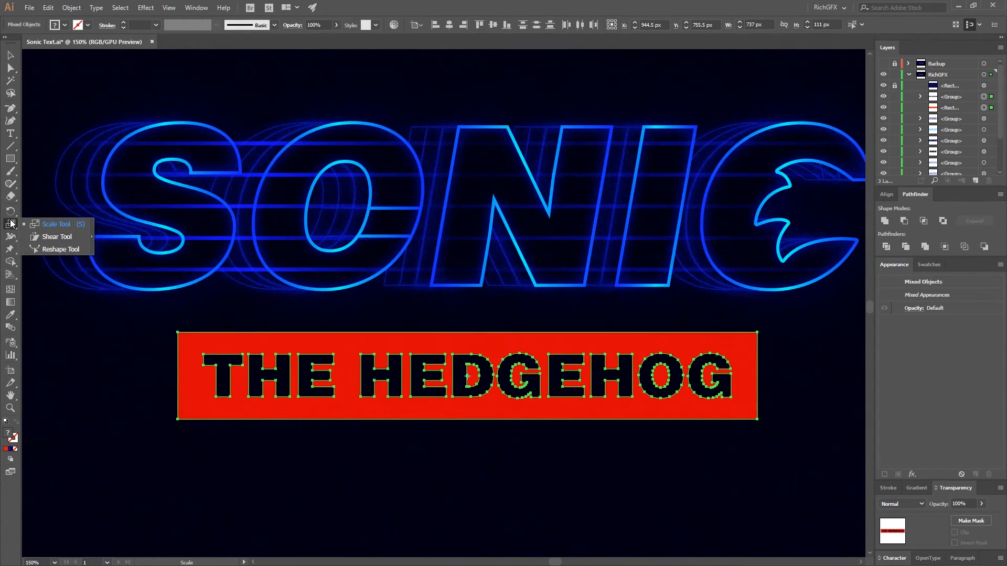
left_click(52, 236)
mouse_move(177, 331)
left_mouse_down()
mouse_move(297, 336)
mouse_move(193, 333)
left_mouse_up()
left_click(11, 56)
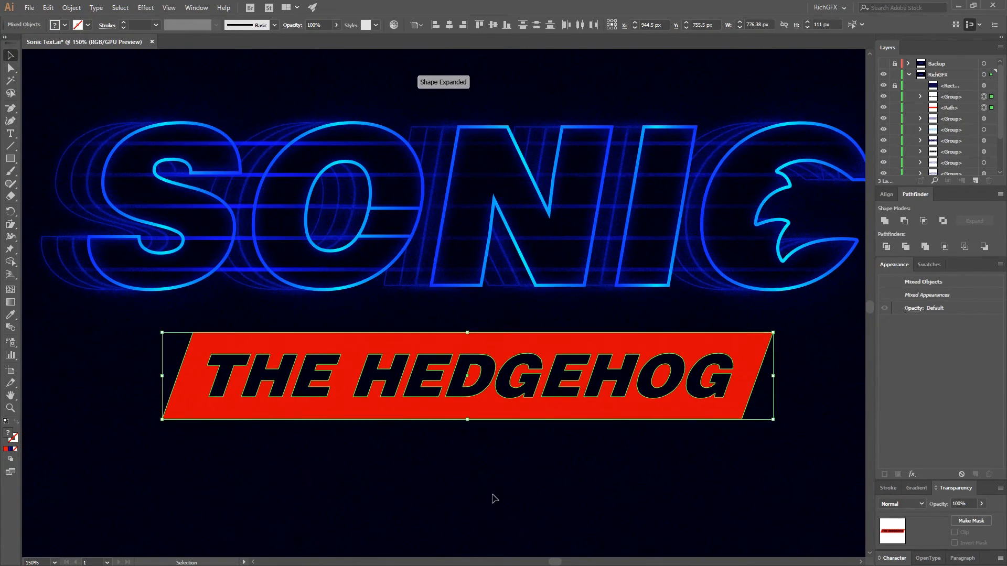
Group the slanted red box with the outlined THE HEDGEHOG lettering.
key("ctrl+minus")
key("ctrl+minus")
left_click(593, 424)
left_click(593, 440, "shift")
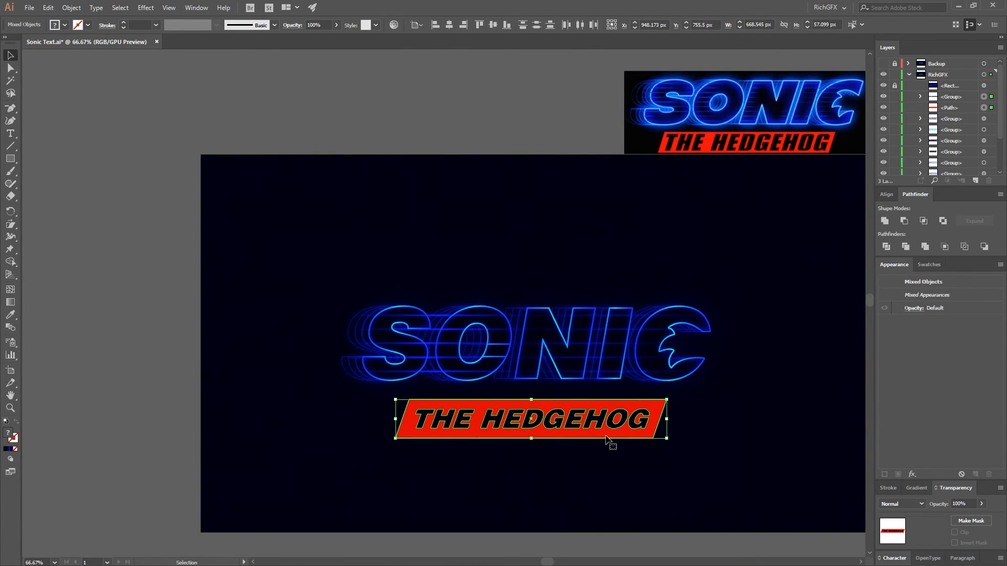
left_click(71, 8)
left_click(79, 42)
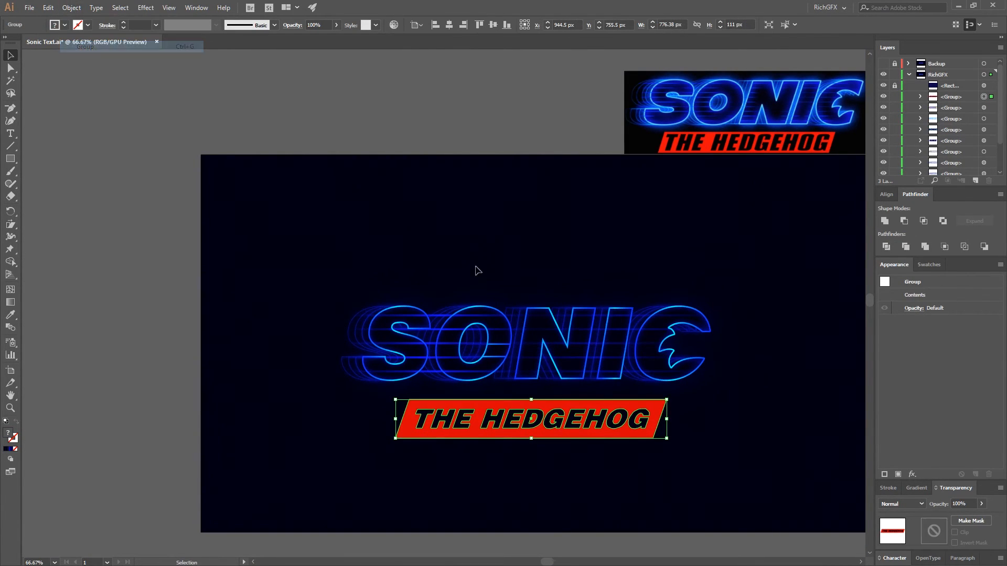
Centre the red title group horizontally with the front SONIC outline and deselect both.
left_click(482, 308, "shift")
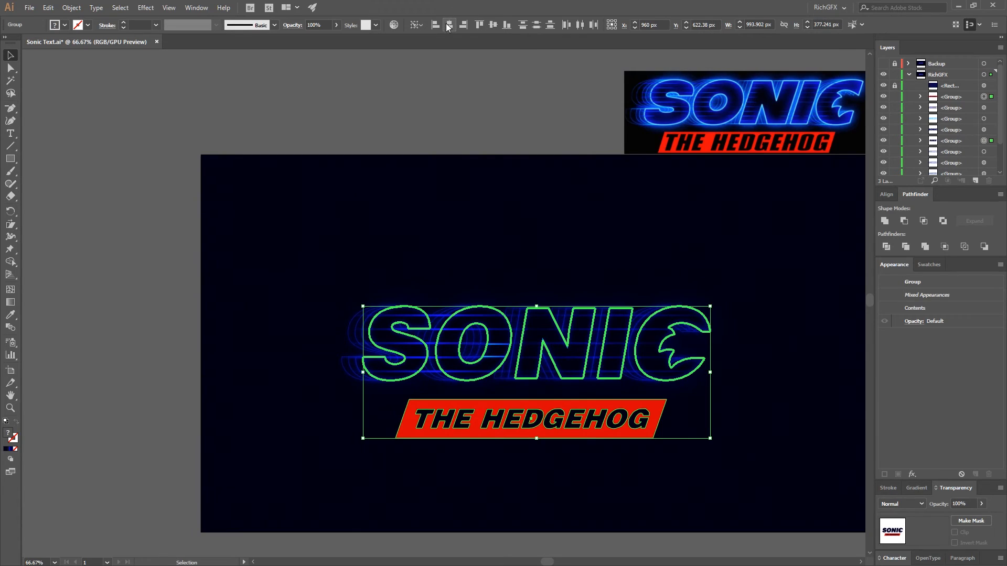
left_click(448, 25)
left_click(775, 508)
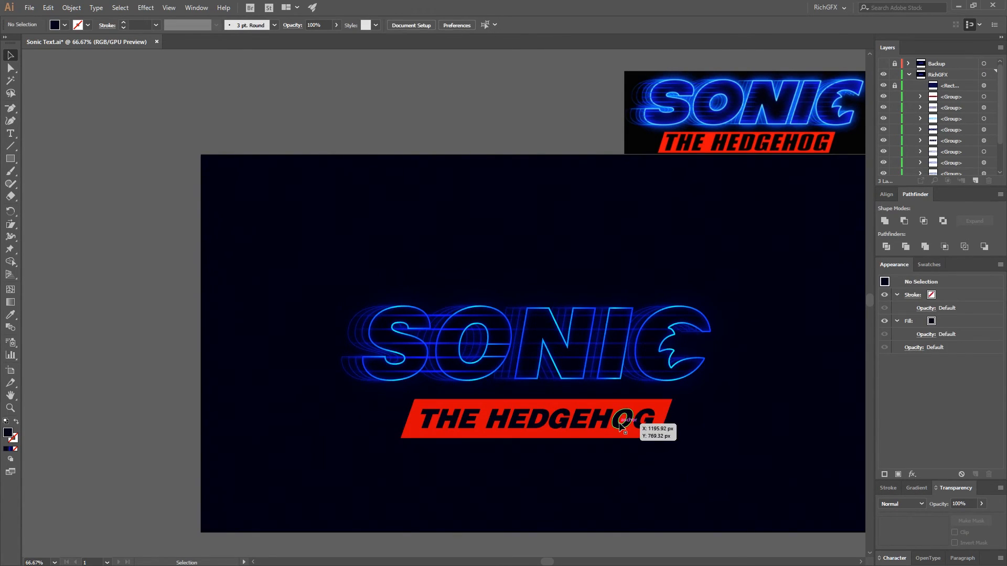